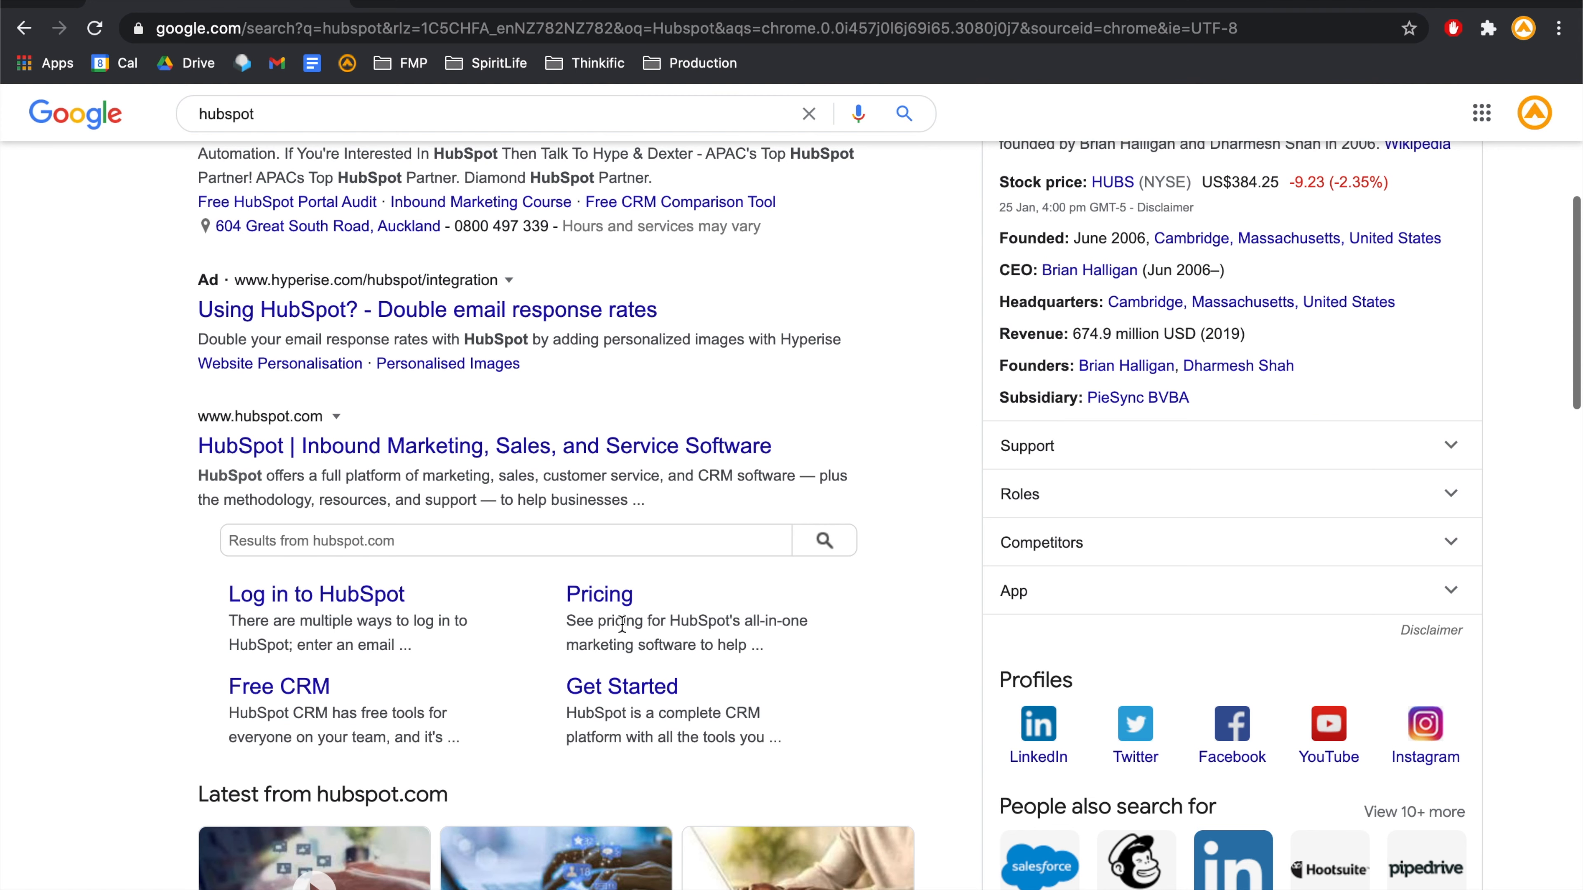
- Go from the hubspot.com search result to HubSpot's Get Started page
{"action": "left_click", "coordinate": [631, 689]}
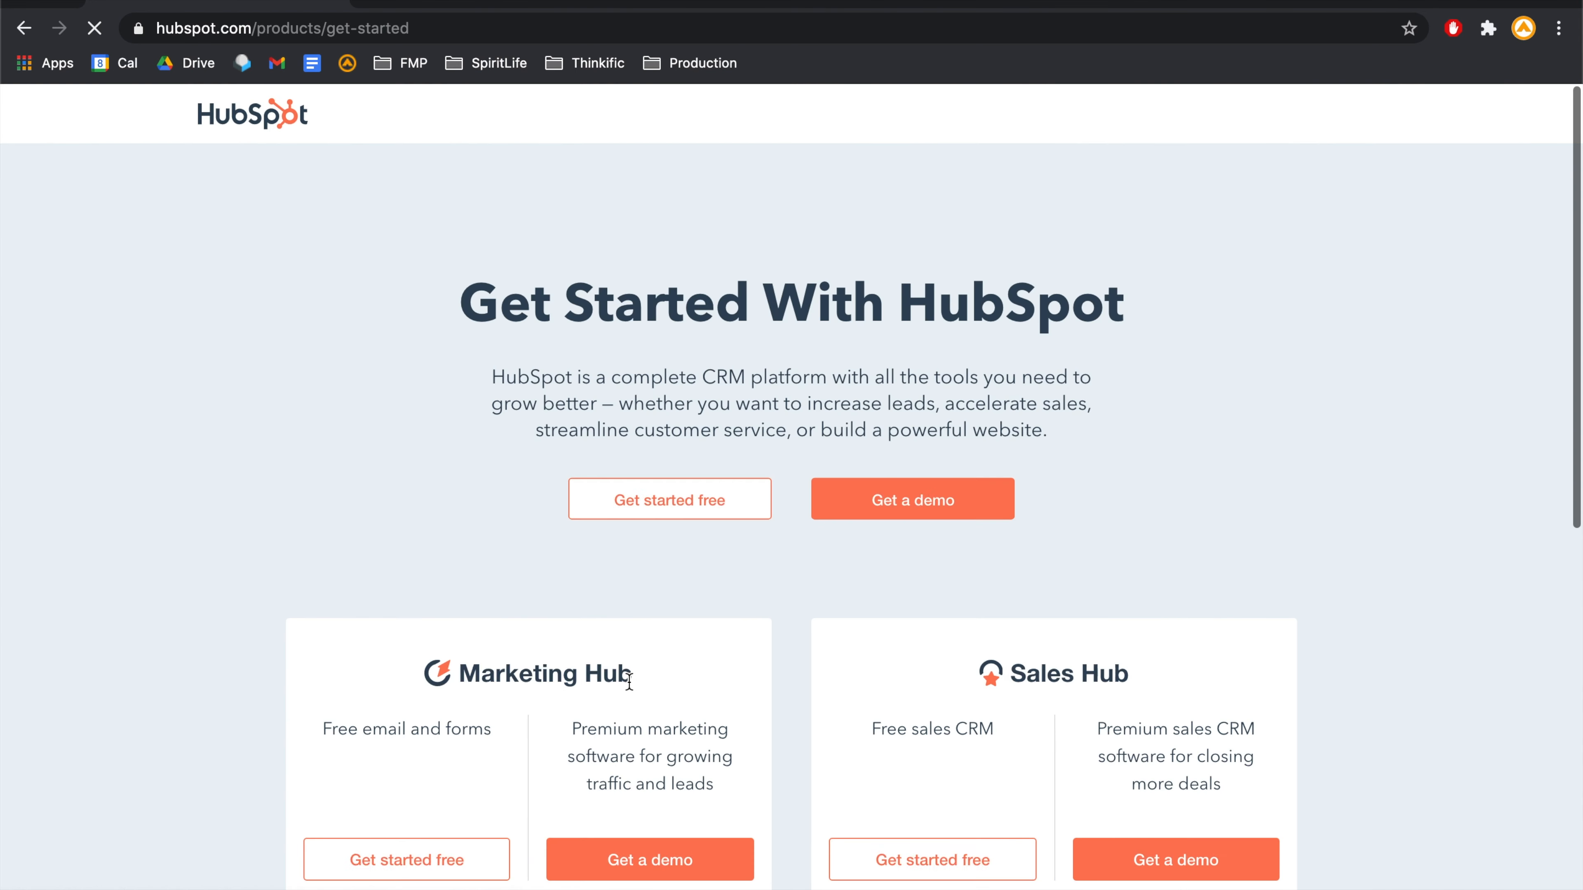
- Sign up for free HubSpot CRM with the user's first name, last name and Outlook e-mail
{"action": "left_click", "coordinate": [672, 506]}
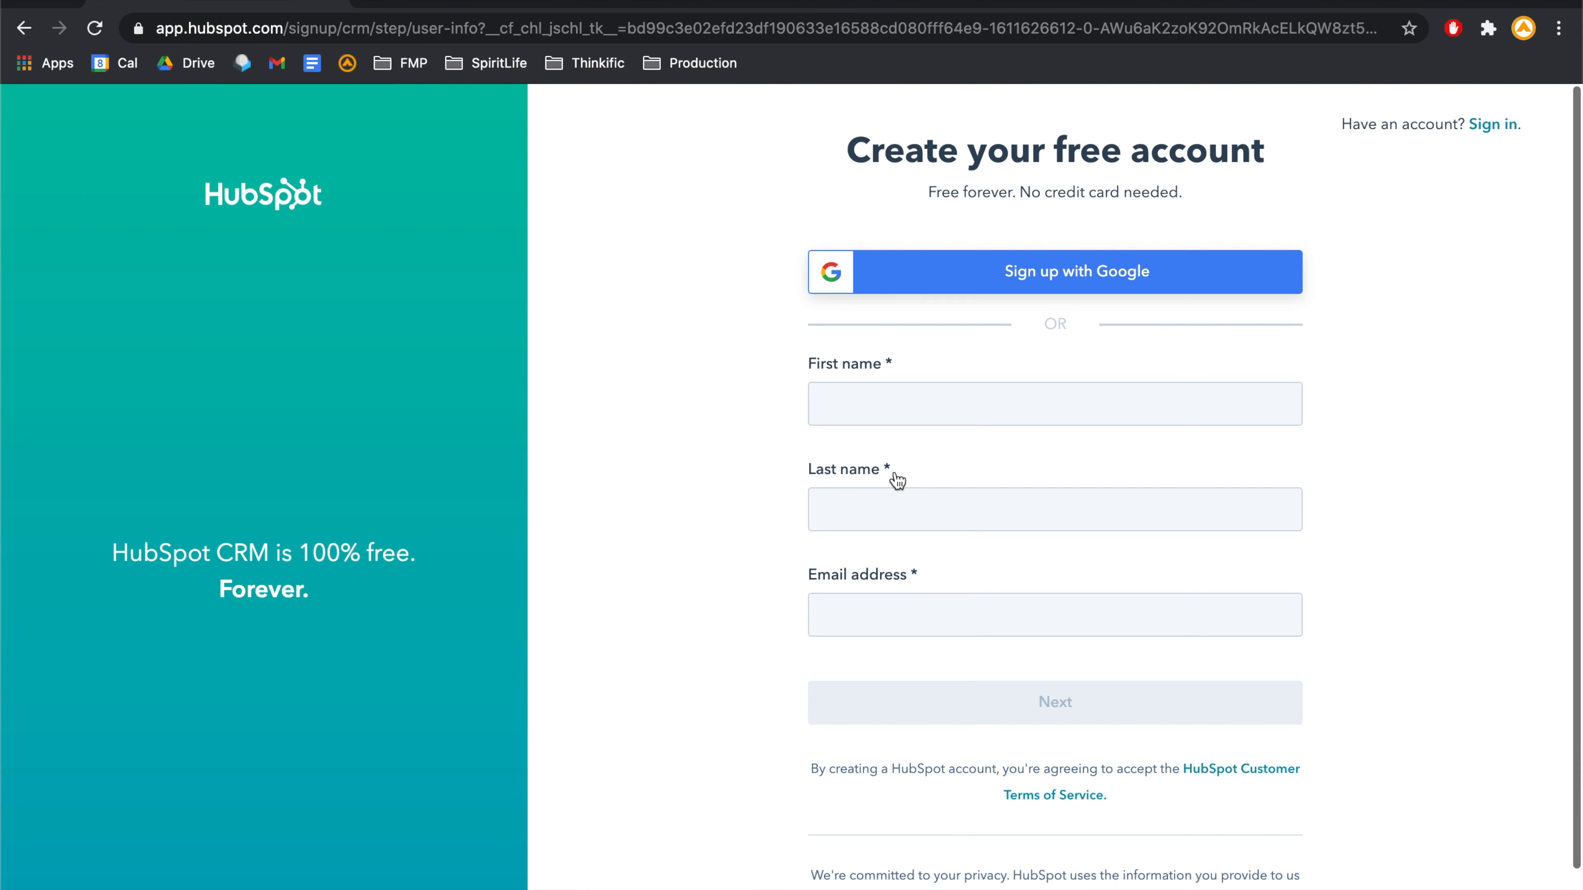
{"action": "left_click", "coordinate": [908, 413]}
{"action": "left_click", "coordinate": [896, 501]}
{"action": "left_click", "coordinate": [904, 615]}
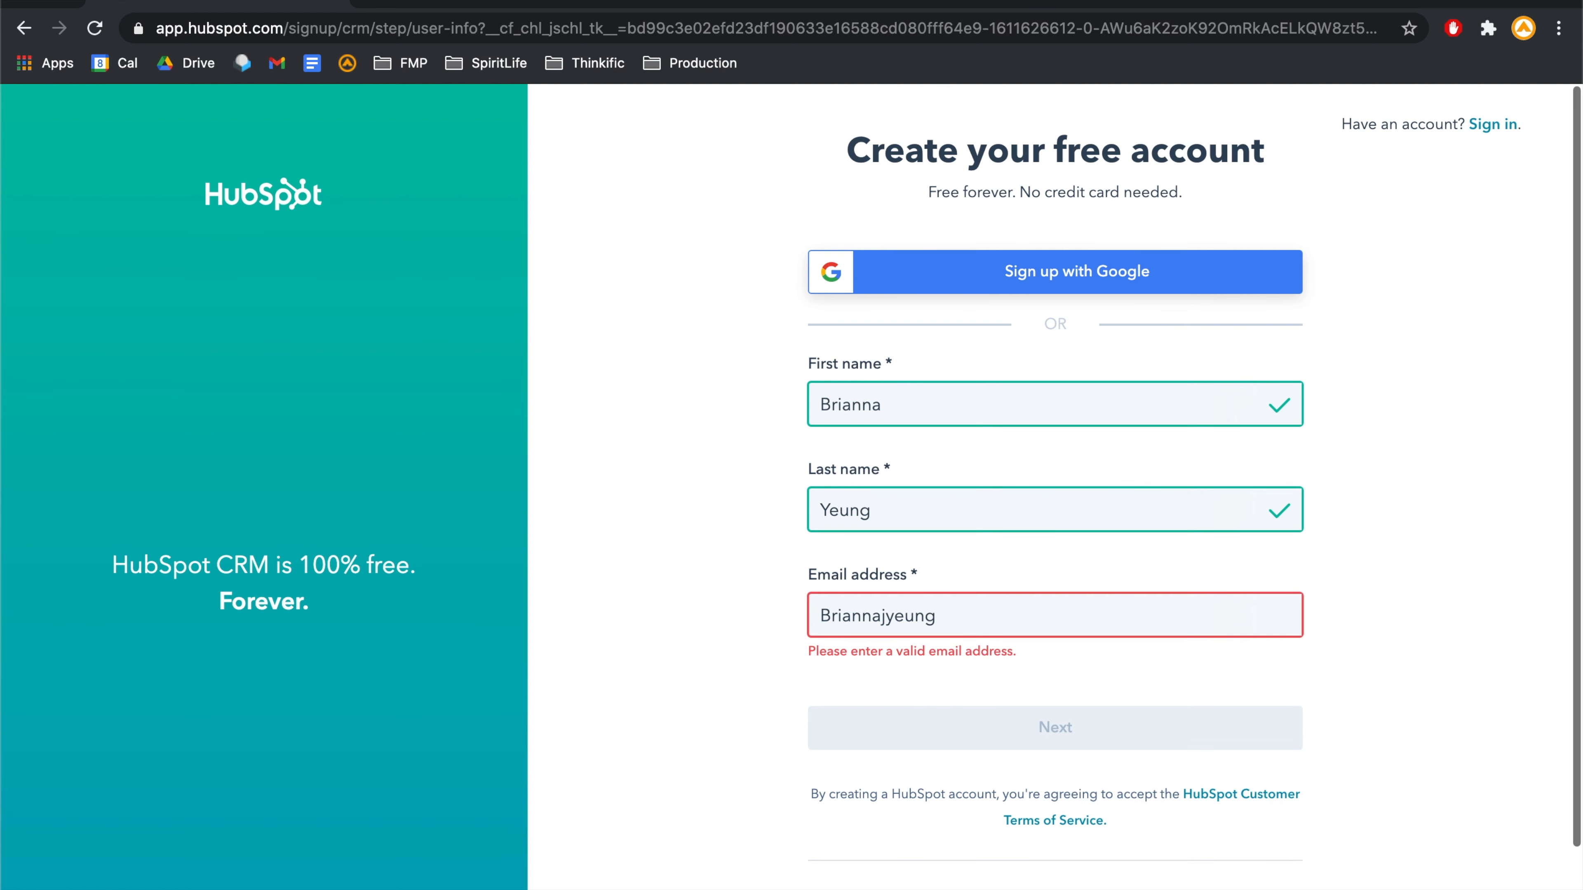
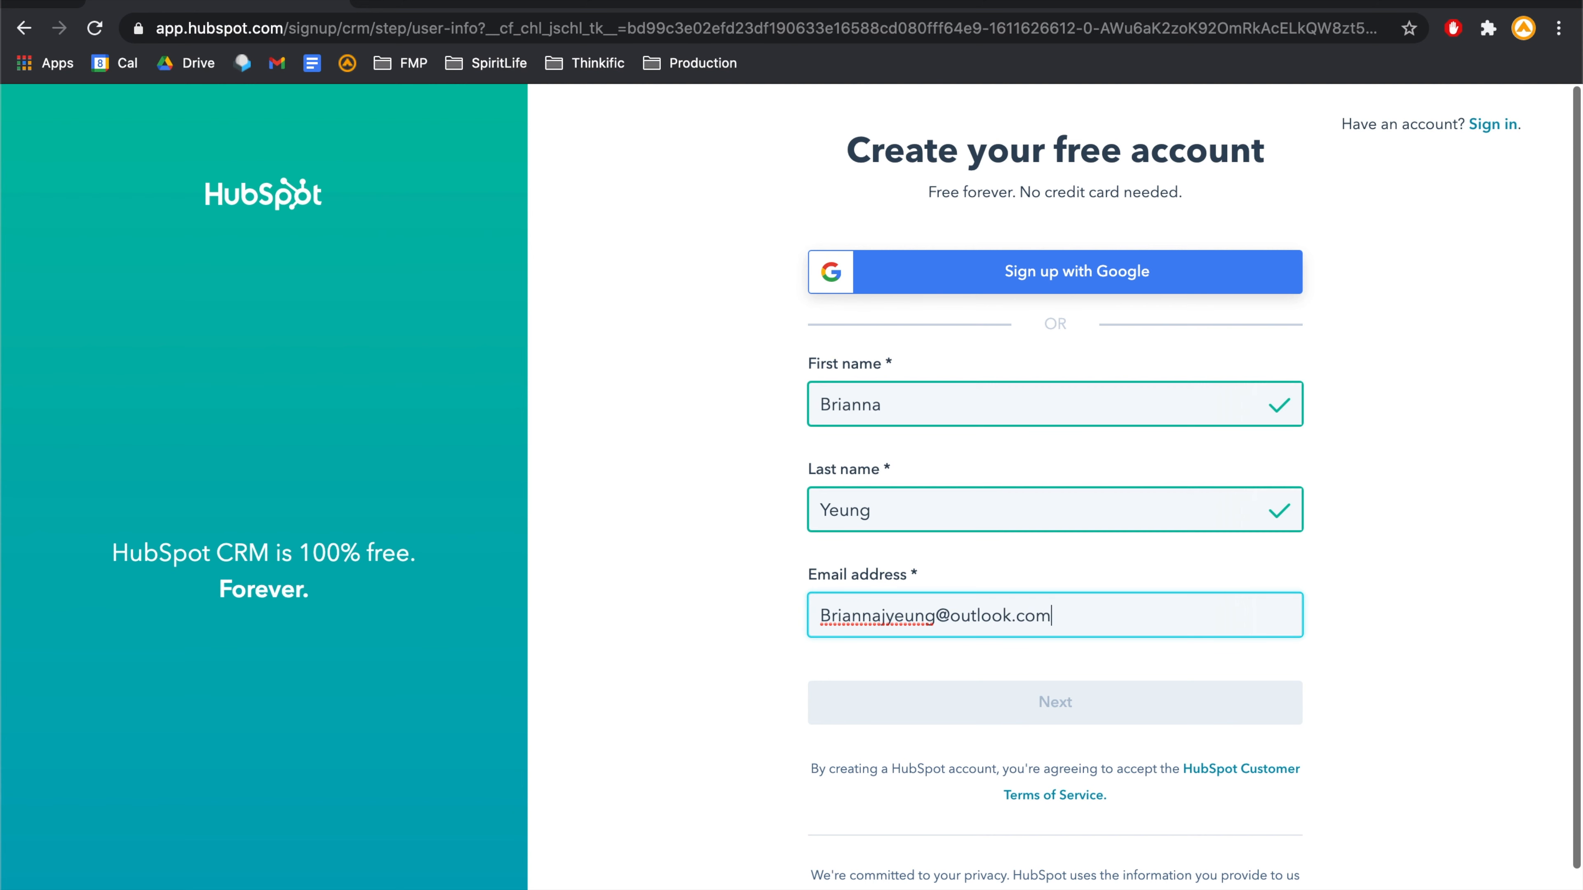
{"action": "scroll", "coordinate": [1222, 663], "scroll_direction": "down", "scroll_amount": 1}
{"action": "left_click", "coordinate": [1203, 661]}
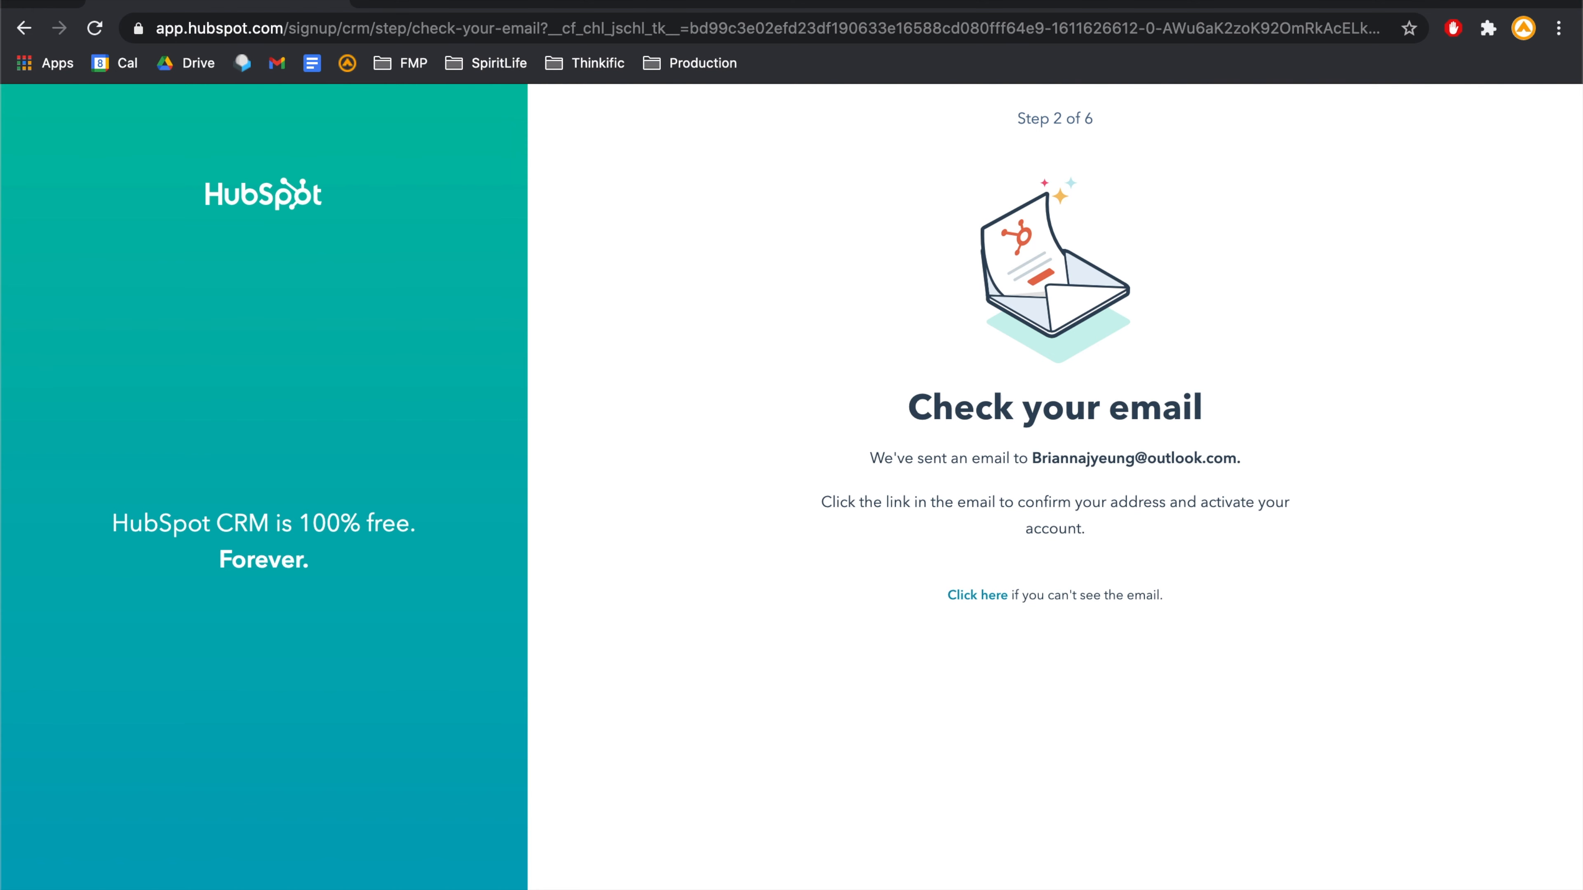
- Confirm the e-mail address from HubSpot's confirmation message in the Outlook inbox
{"action": "left_click", "coordinate": [381, 3]}
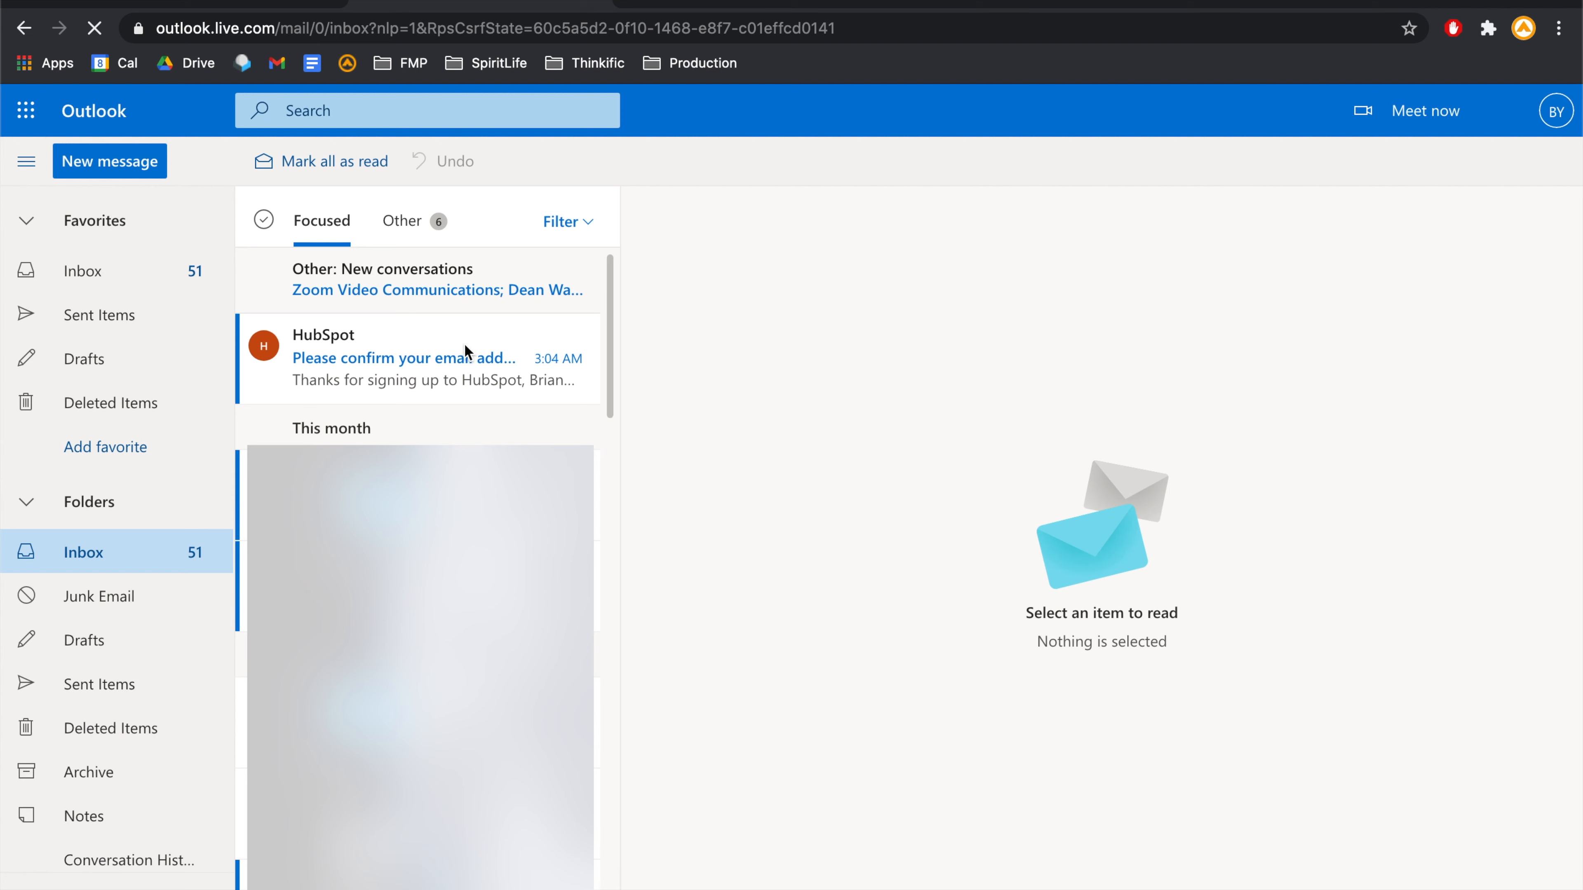
{"action": "left_click", "coordinate": [432, 375]}
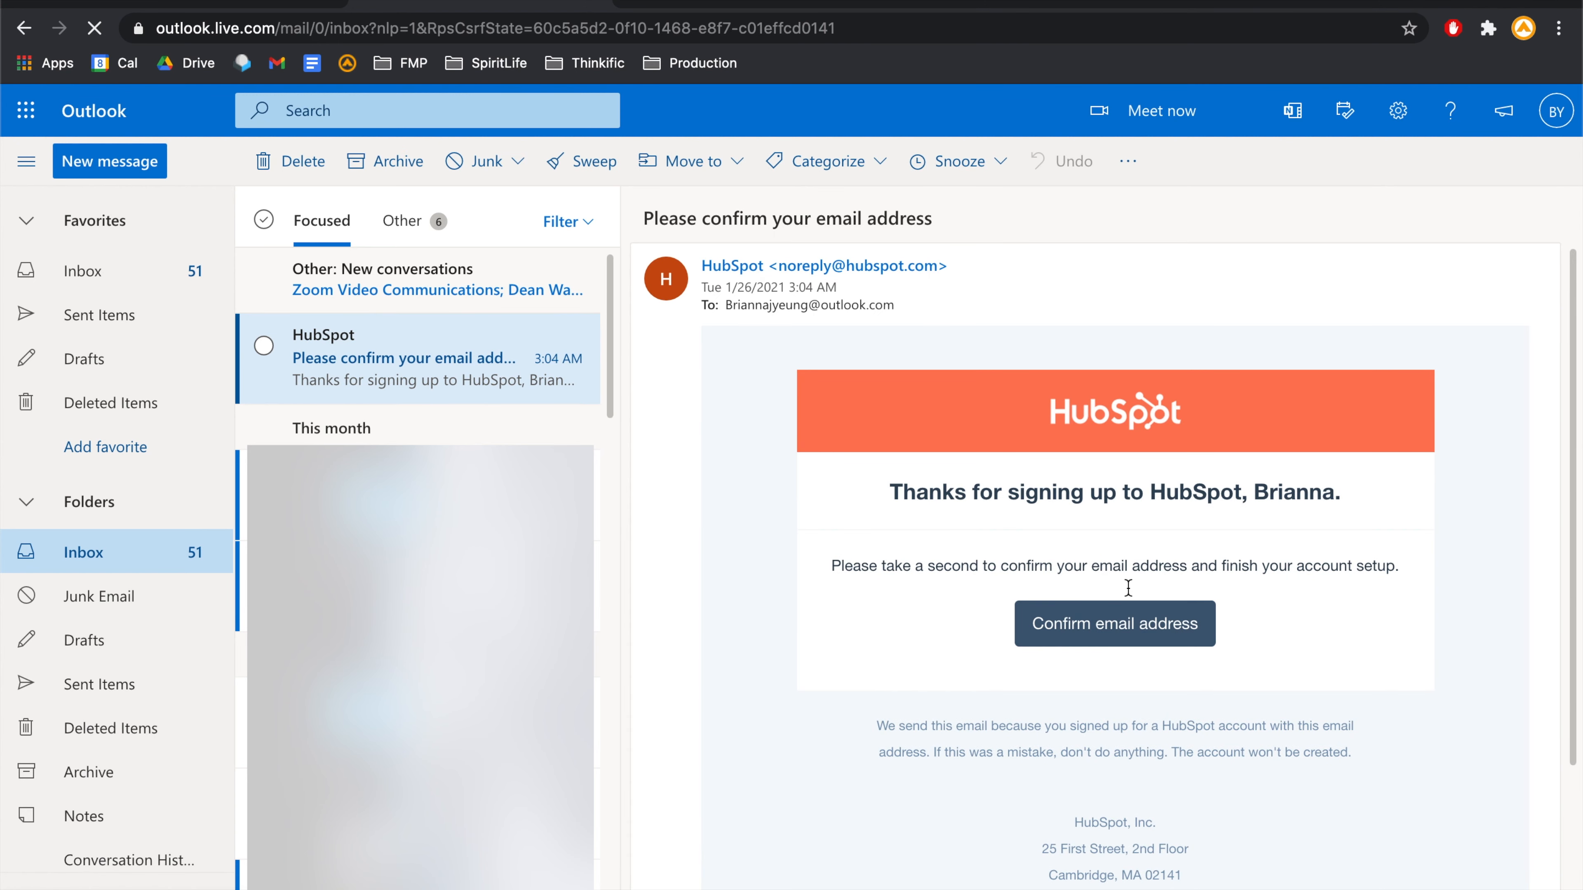
{"action": "left_click", "coordinate": [1119, 631]}
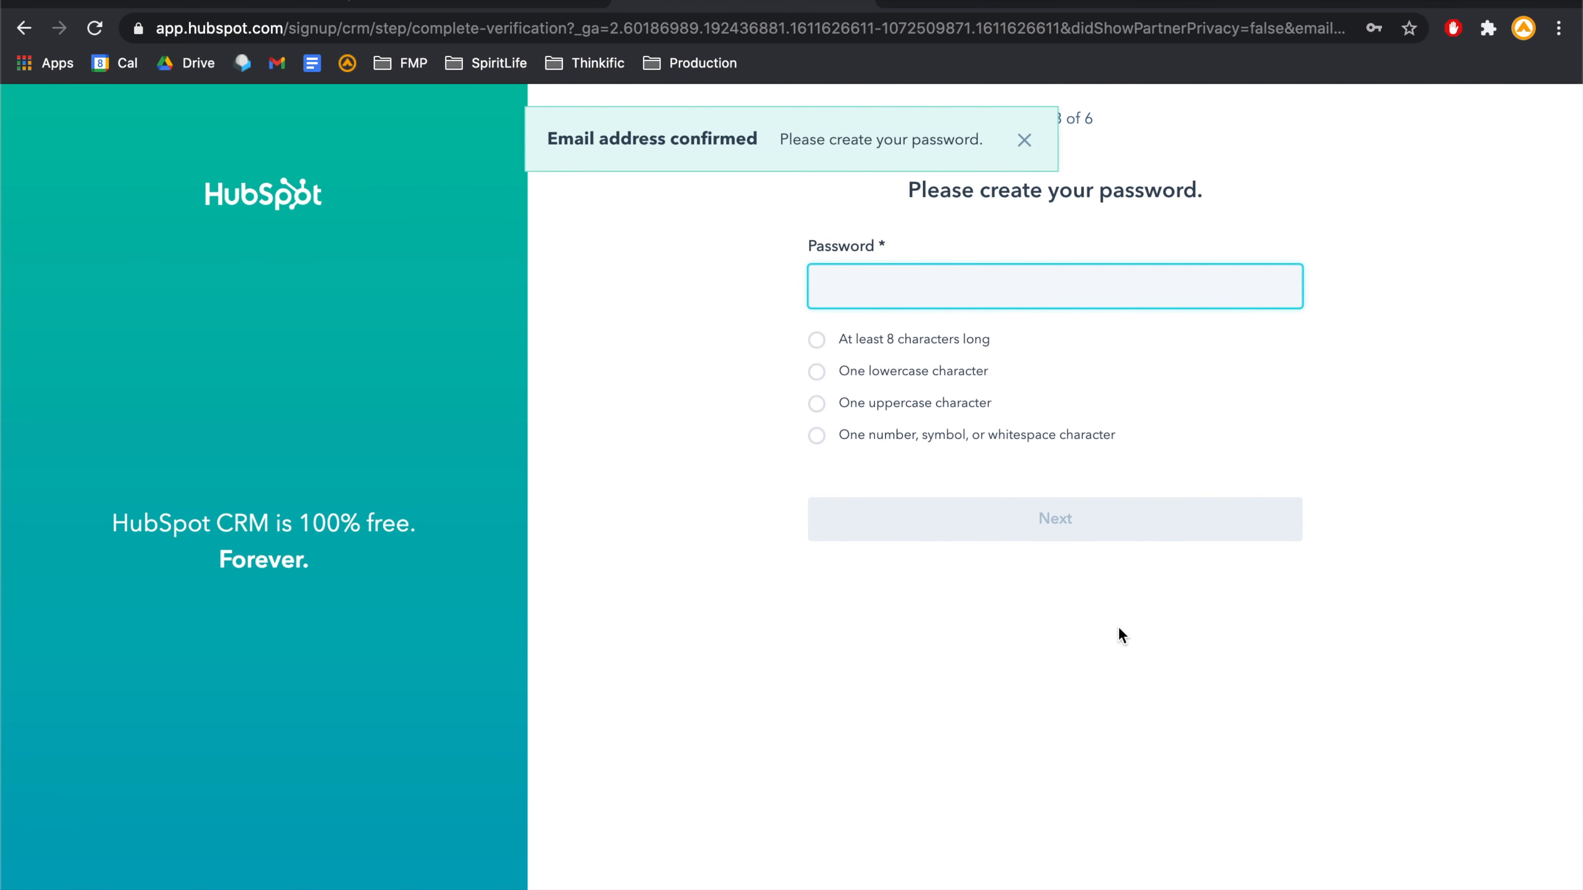
- Set the account password and choose Religious Institutions as the industry
{"action": "type", "text": "•••••••••••••••"}
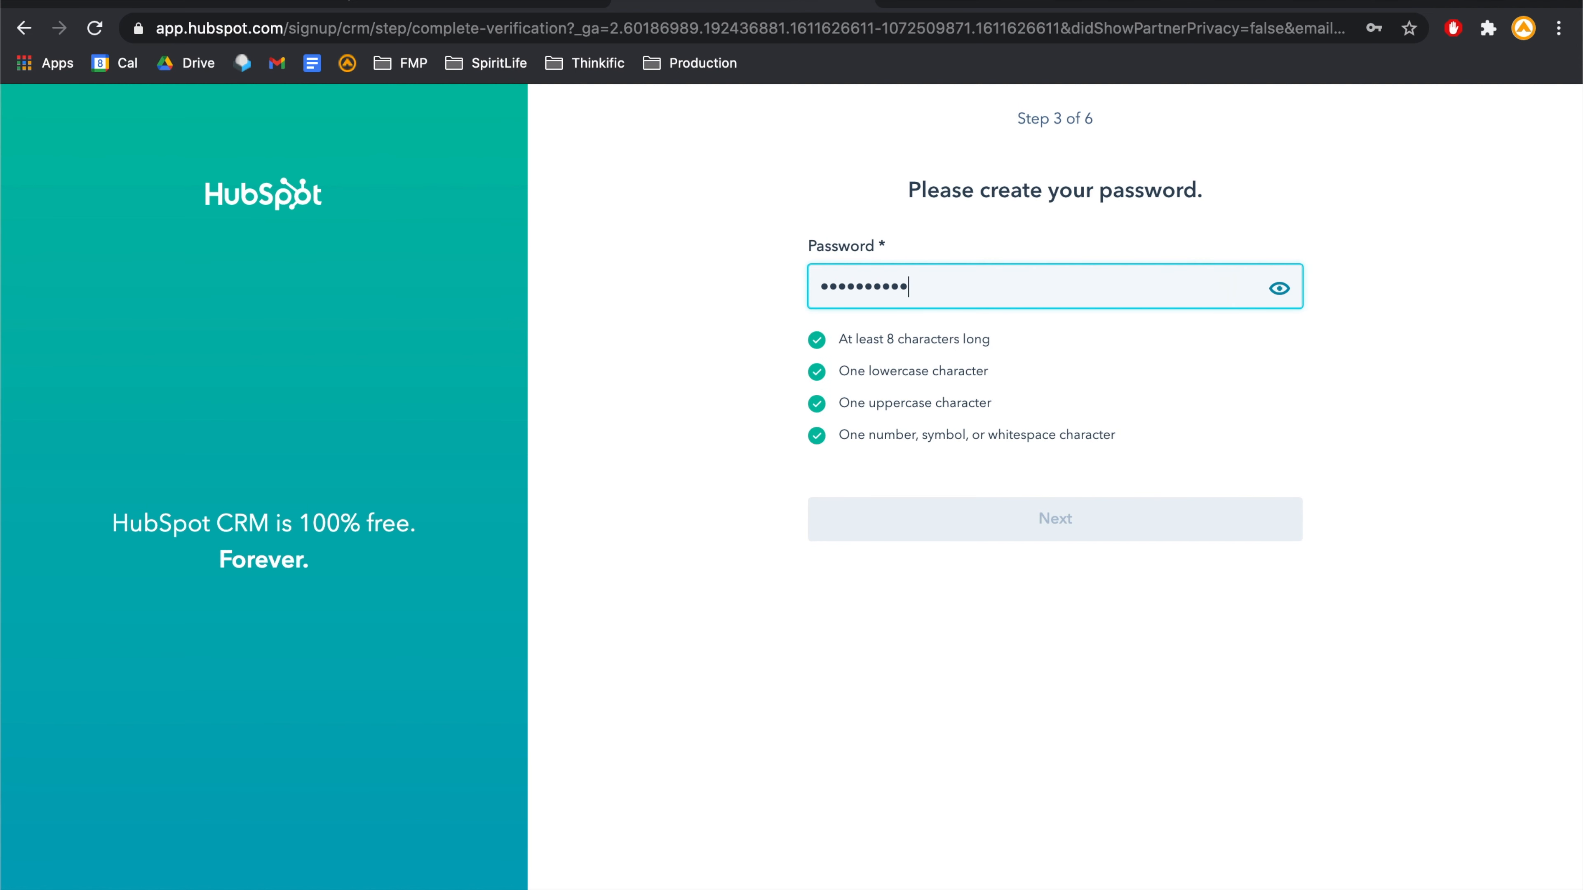
{"action": "left_click", "coordinate": [1206, 533]}
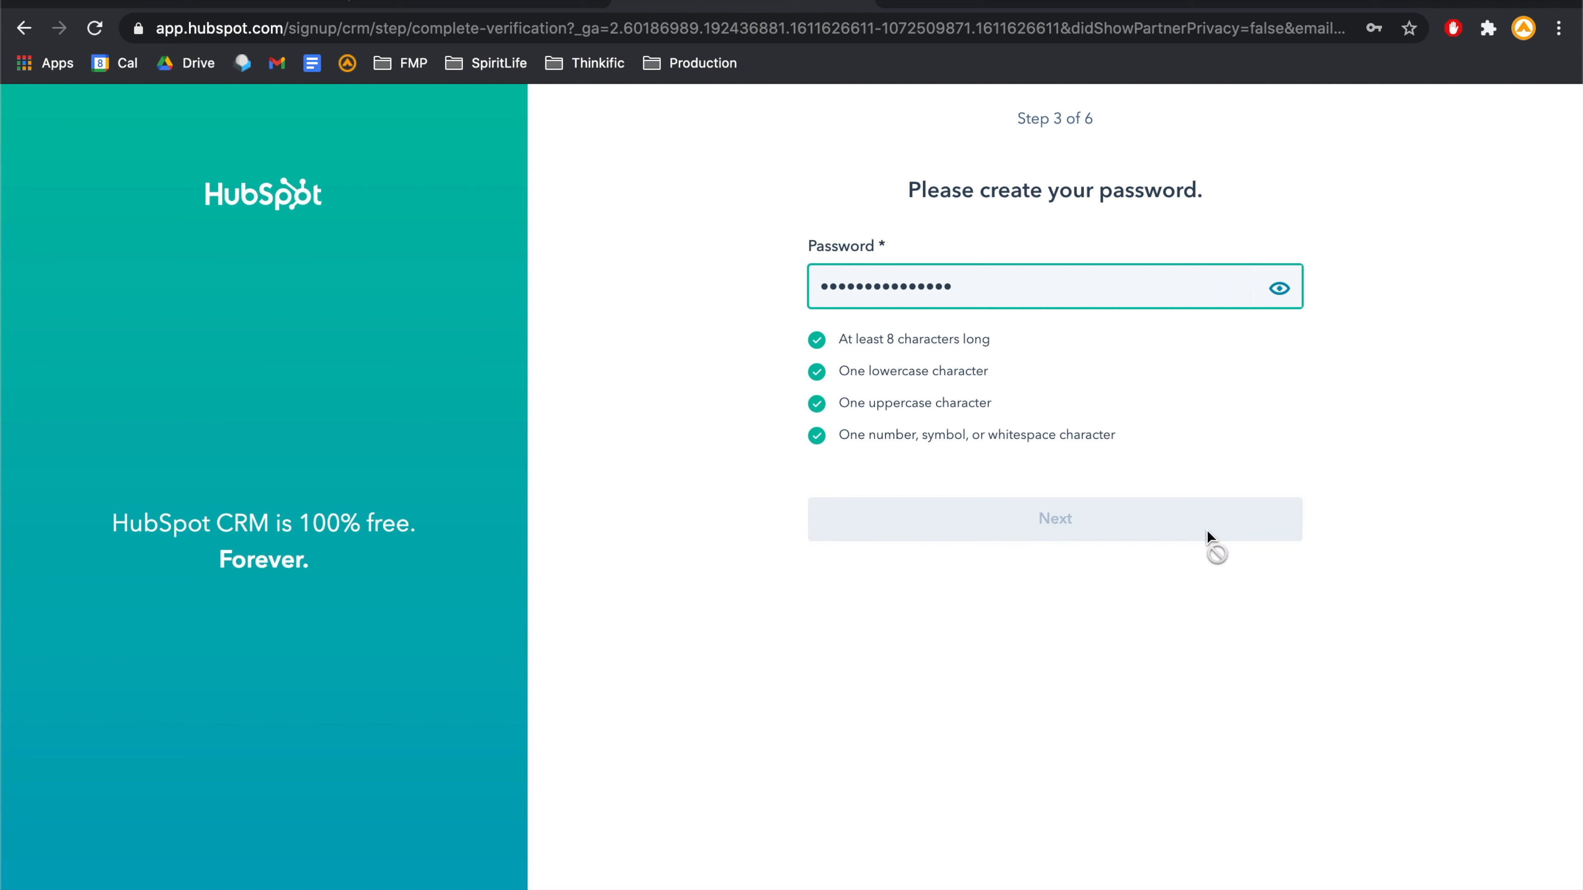
{"action": "left_click", "coordinate": [1313, 389]}
{"action": "scroll", "coordinate": [1274, 424], "scroll_direction": "down", "scroll_amount": 20}
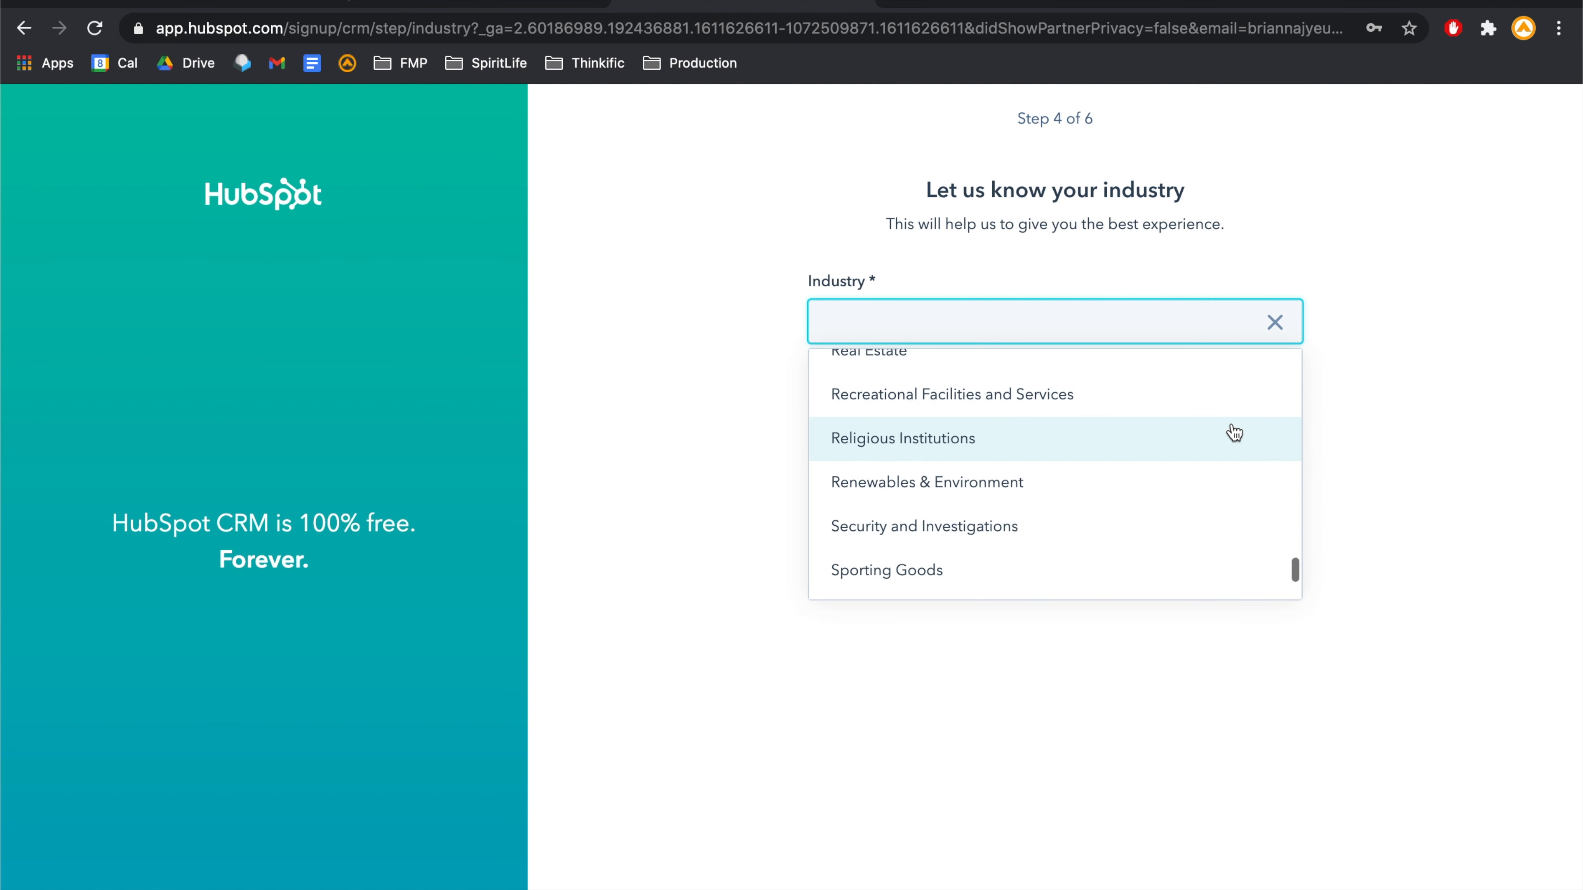
{"action": "left_click", "coordinate": [1232, 436]}
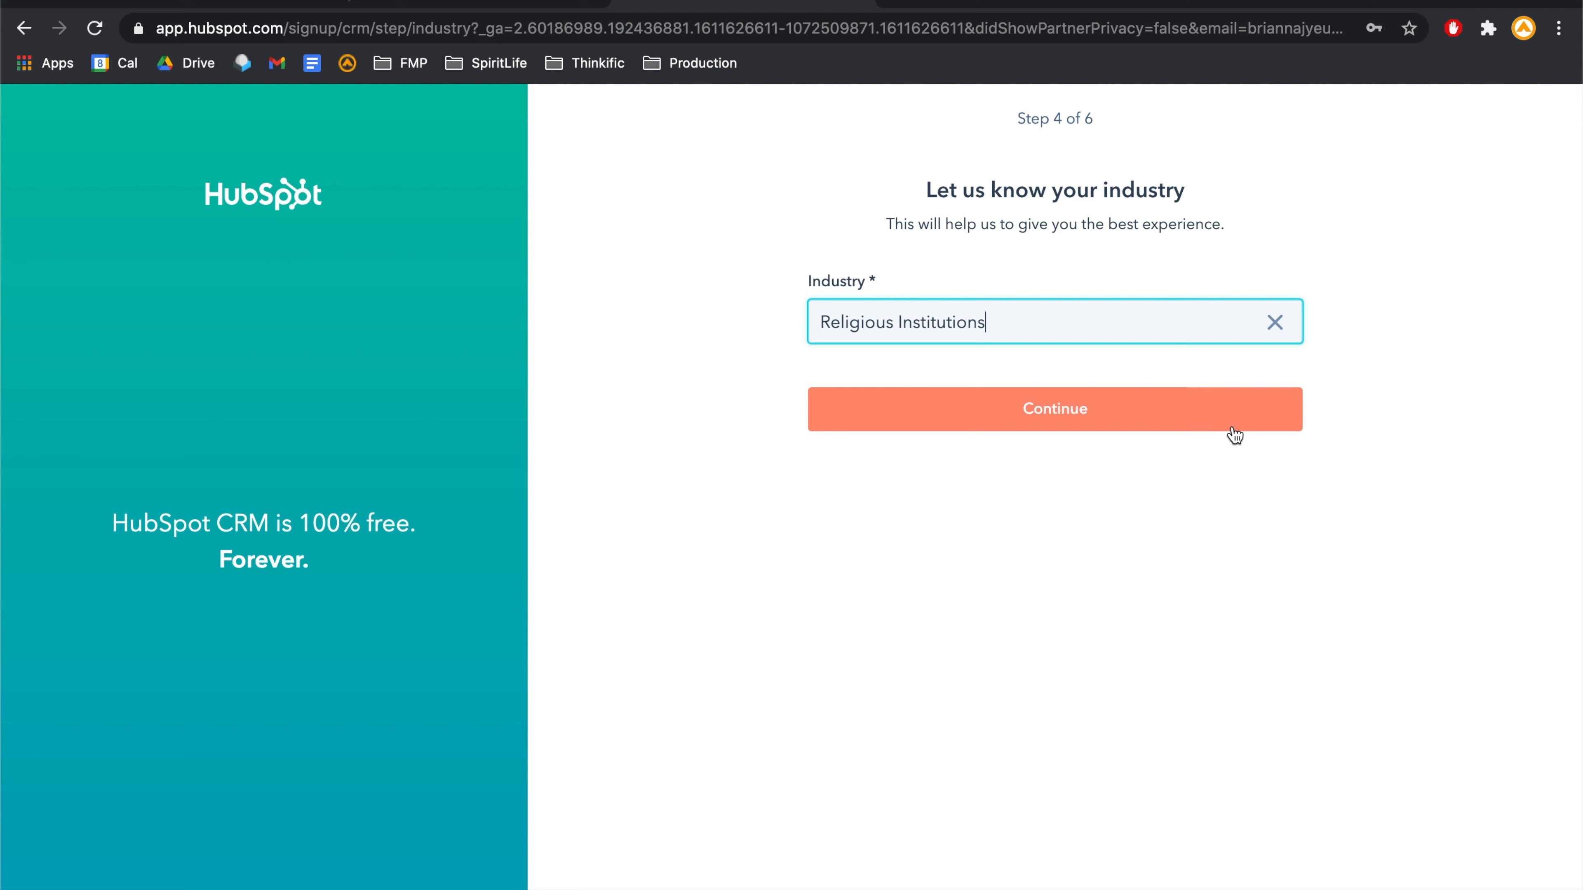
{"action": "left_click", "coordinate": [1098, 412]}
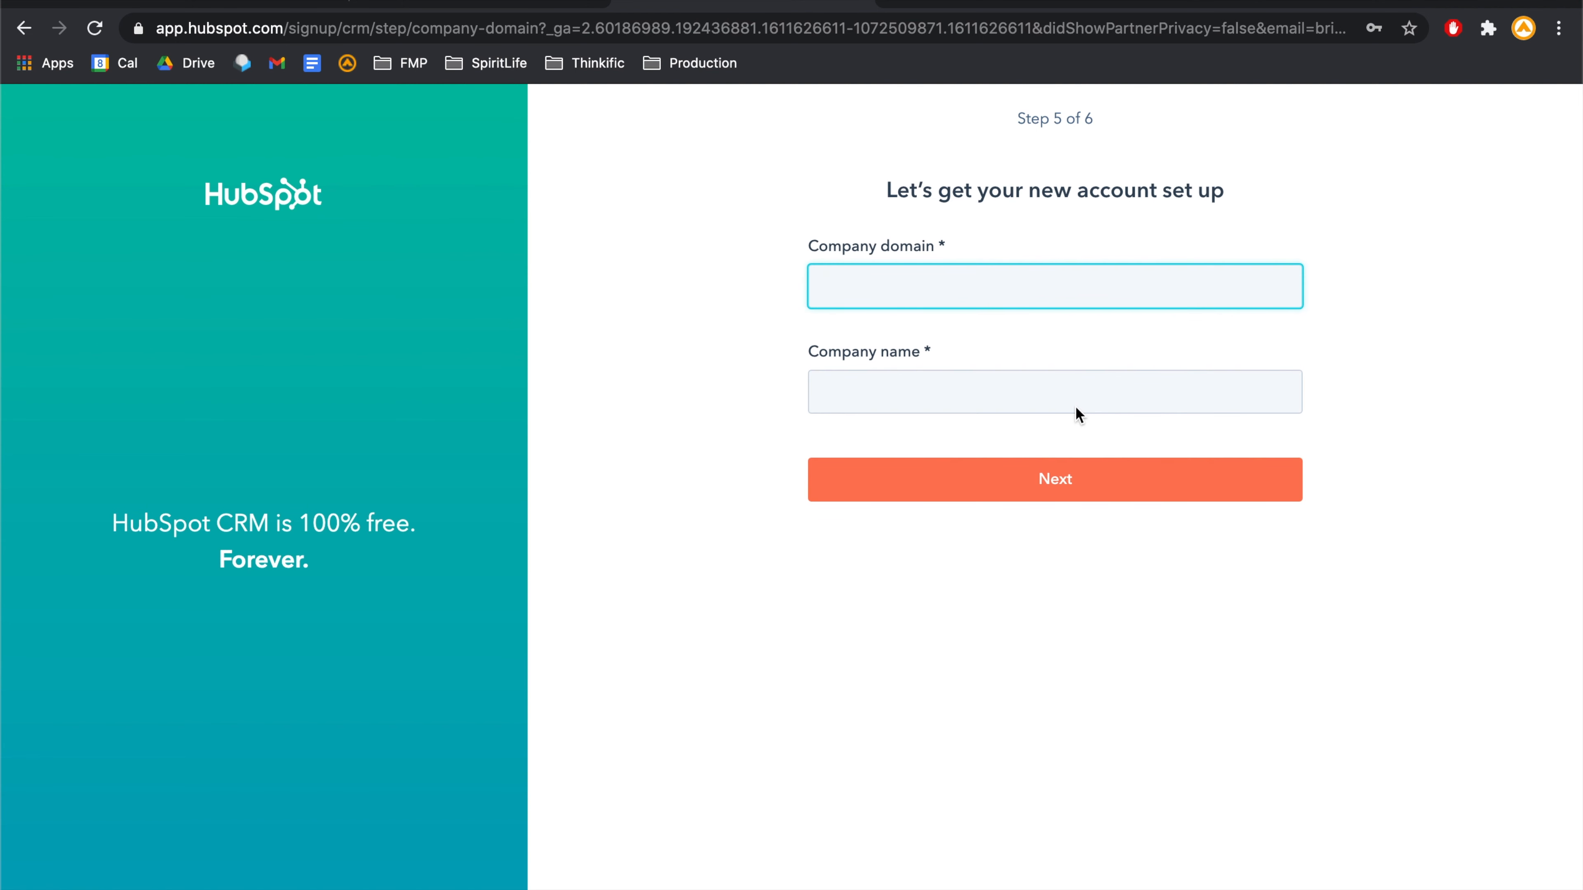
- Submit company domain Faithministrypartners.com along with the company name
{"action": "type", "text": "Faithmini"}
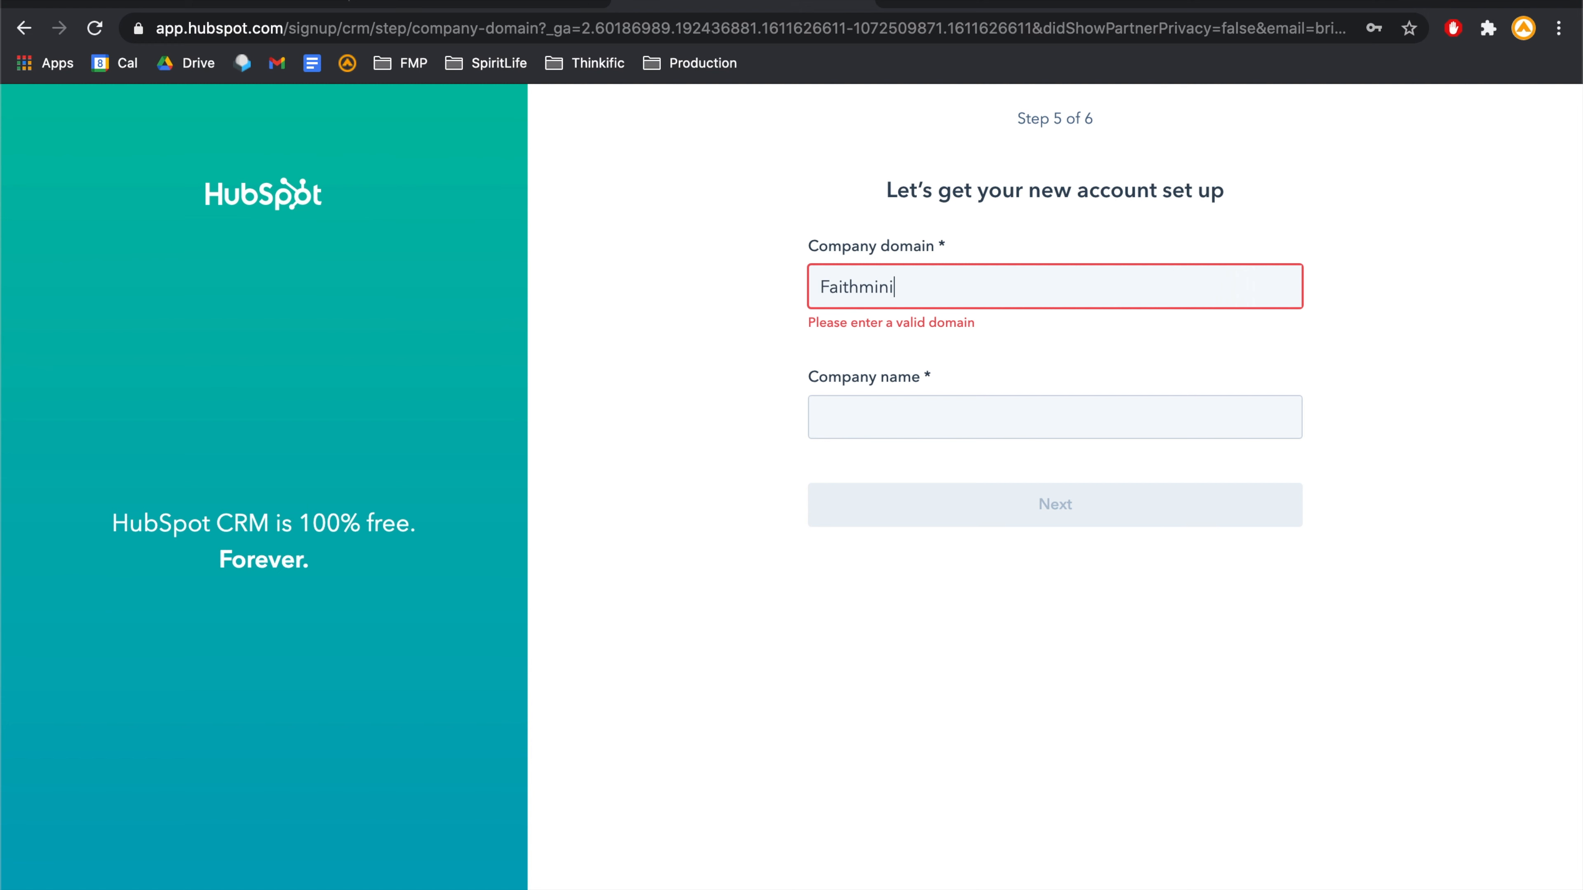
{"action": "type", "text": "strypartners.com"}
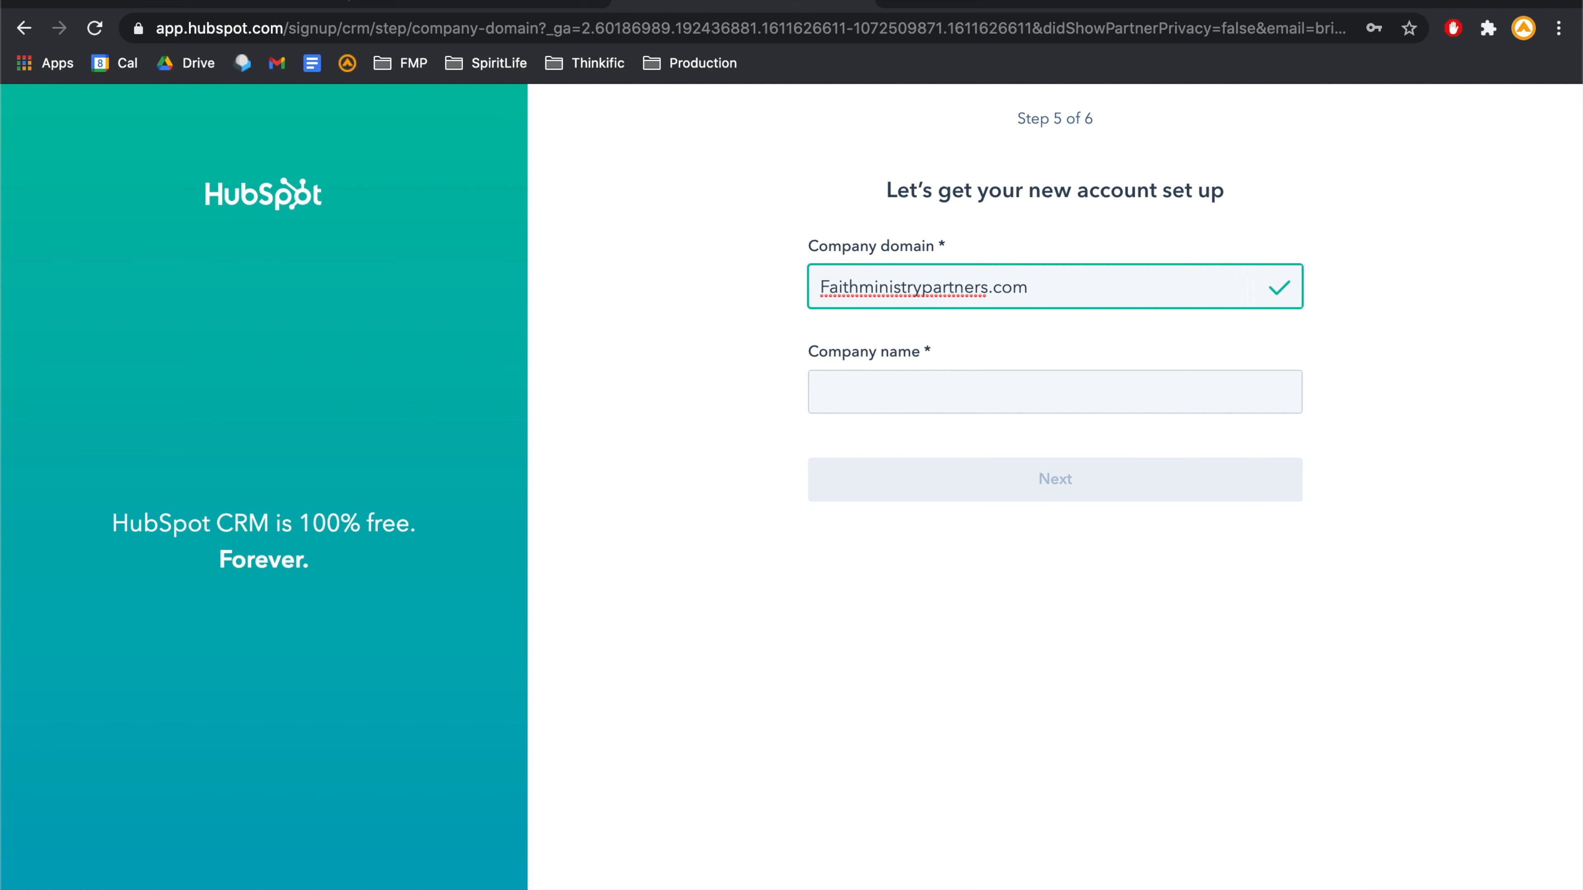
{"action": "left_click", "coordinate": [1117, 399]}
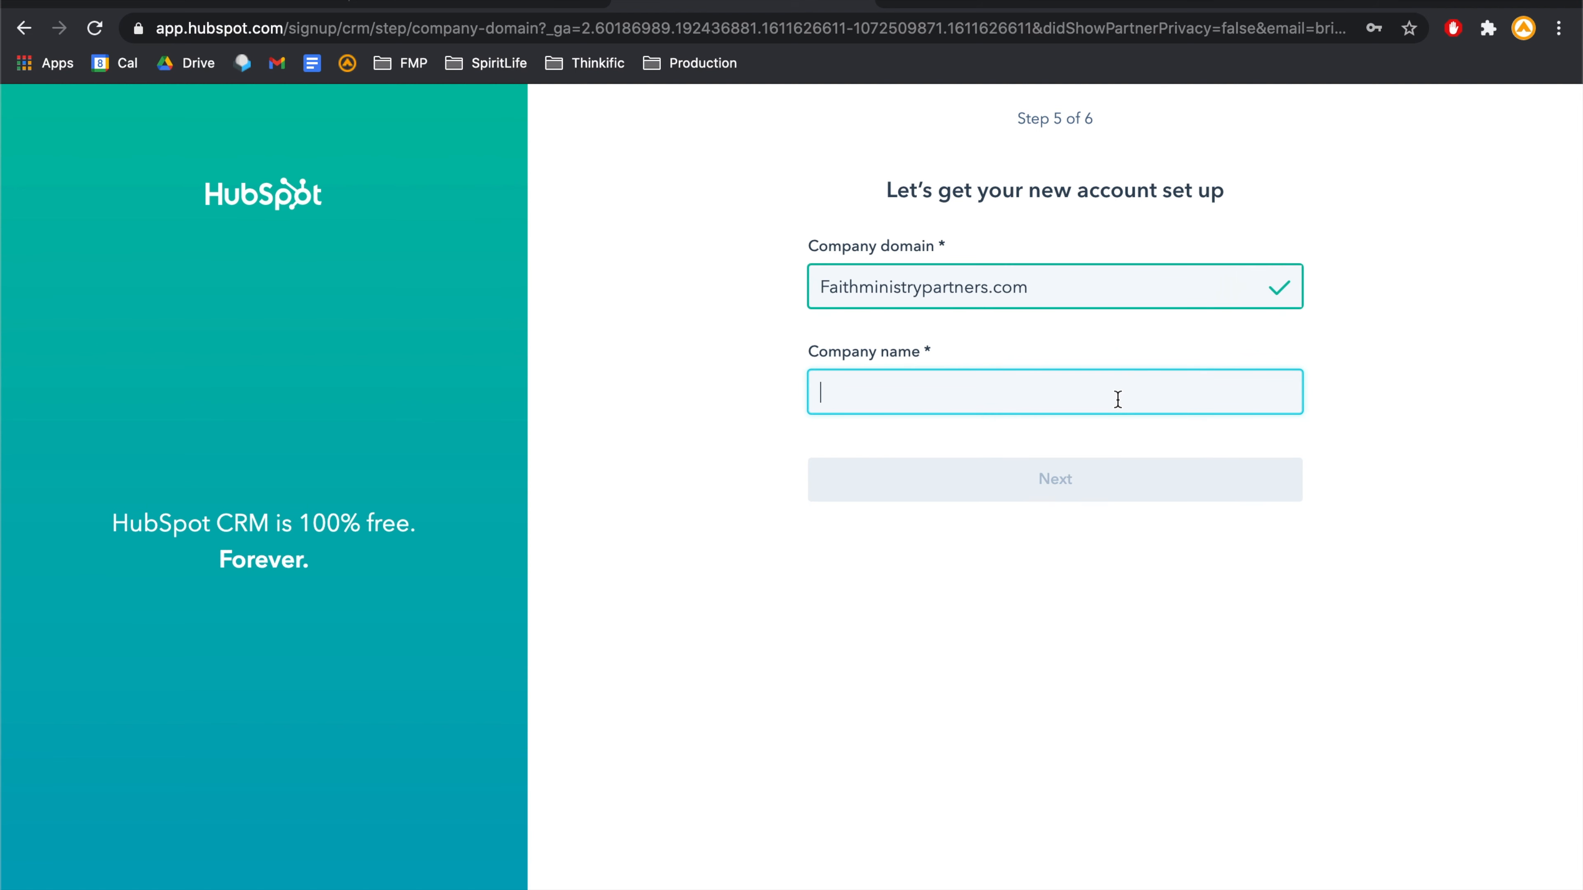
{"action": "type", "text": "Brianna's "}
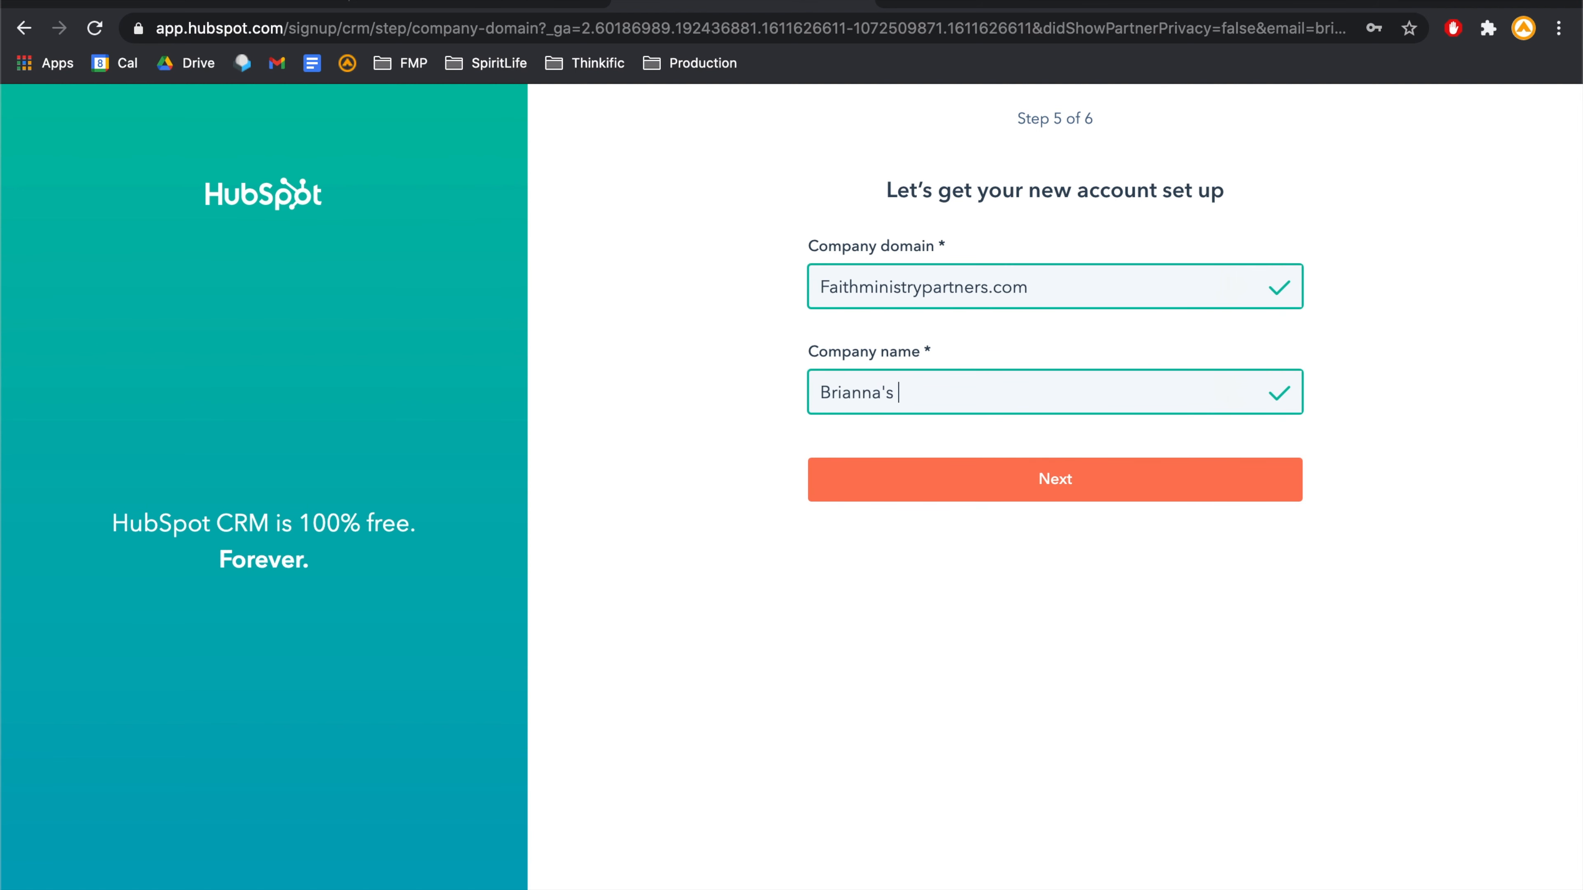
{"action": "type", "text": "Fiaith Ministry Partners"}
{"action": "left_click", "coordinate": [1068, 481]}
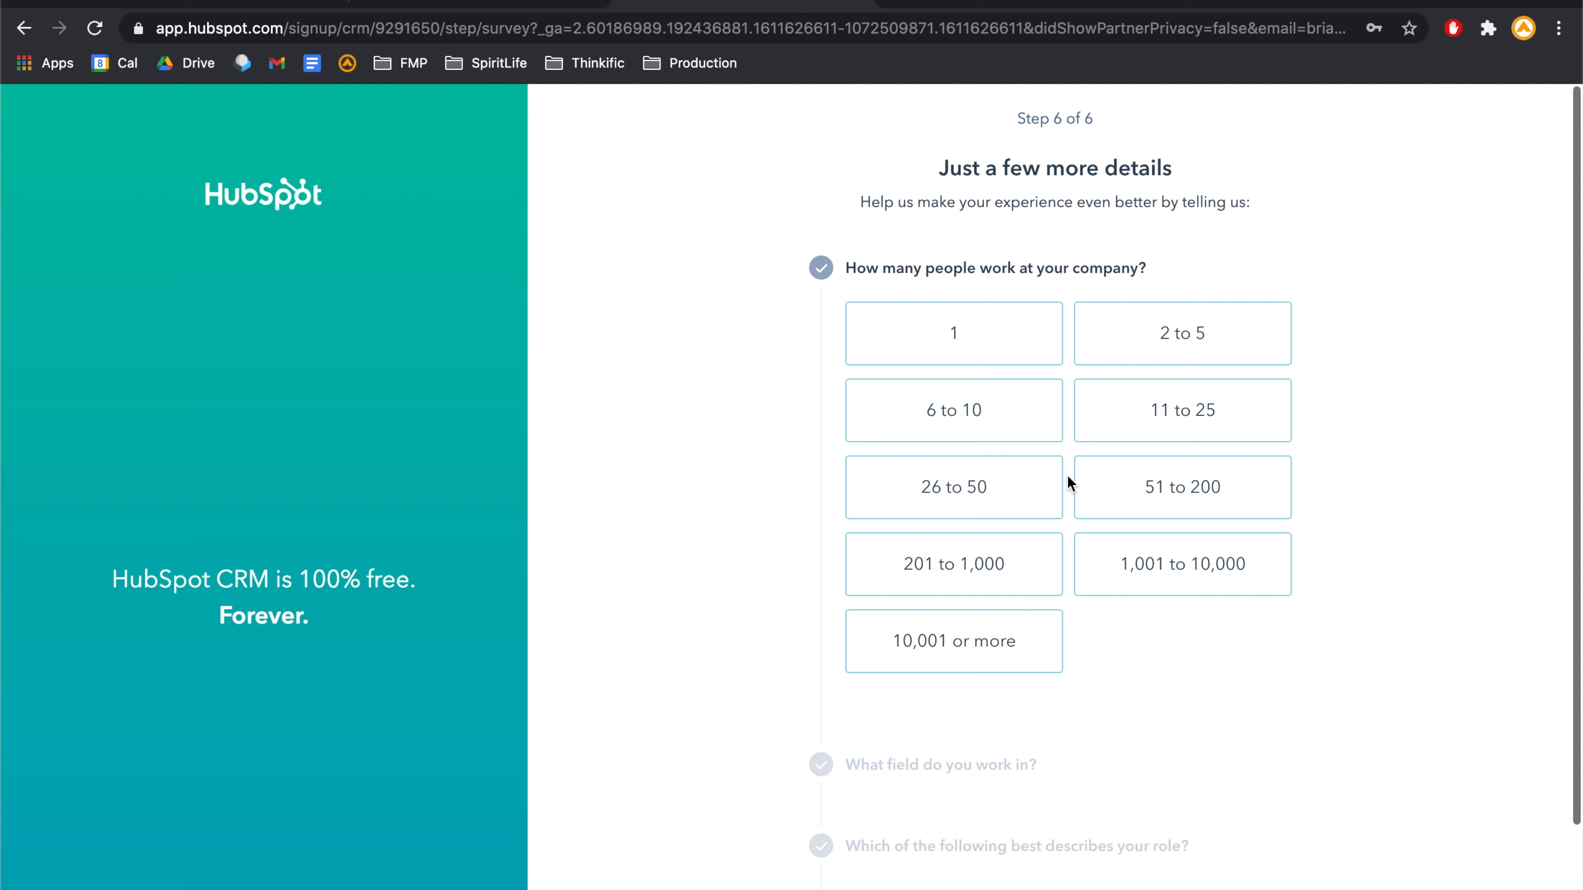
- Answer the survey with company size 1, Other field, Other role, and no prior CRM use, then finish sign-up
{"action": "left_click", "coordinate": [968, 342]}
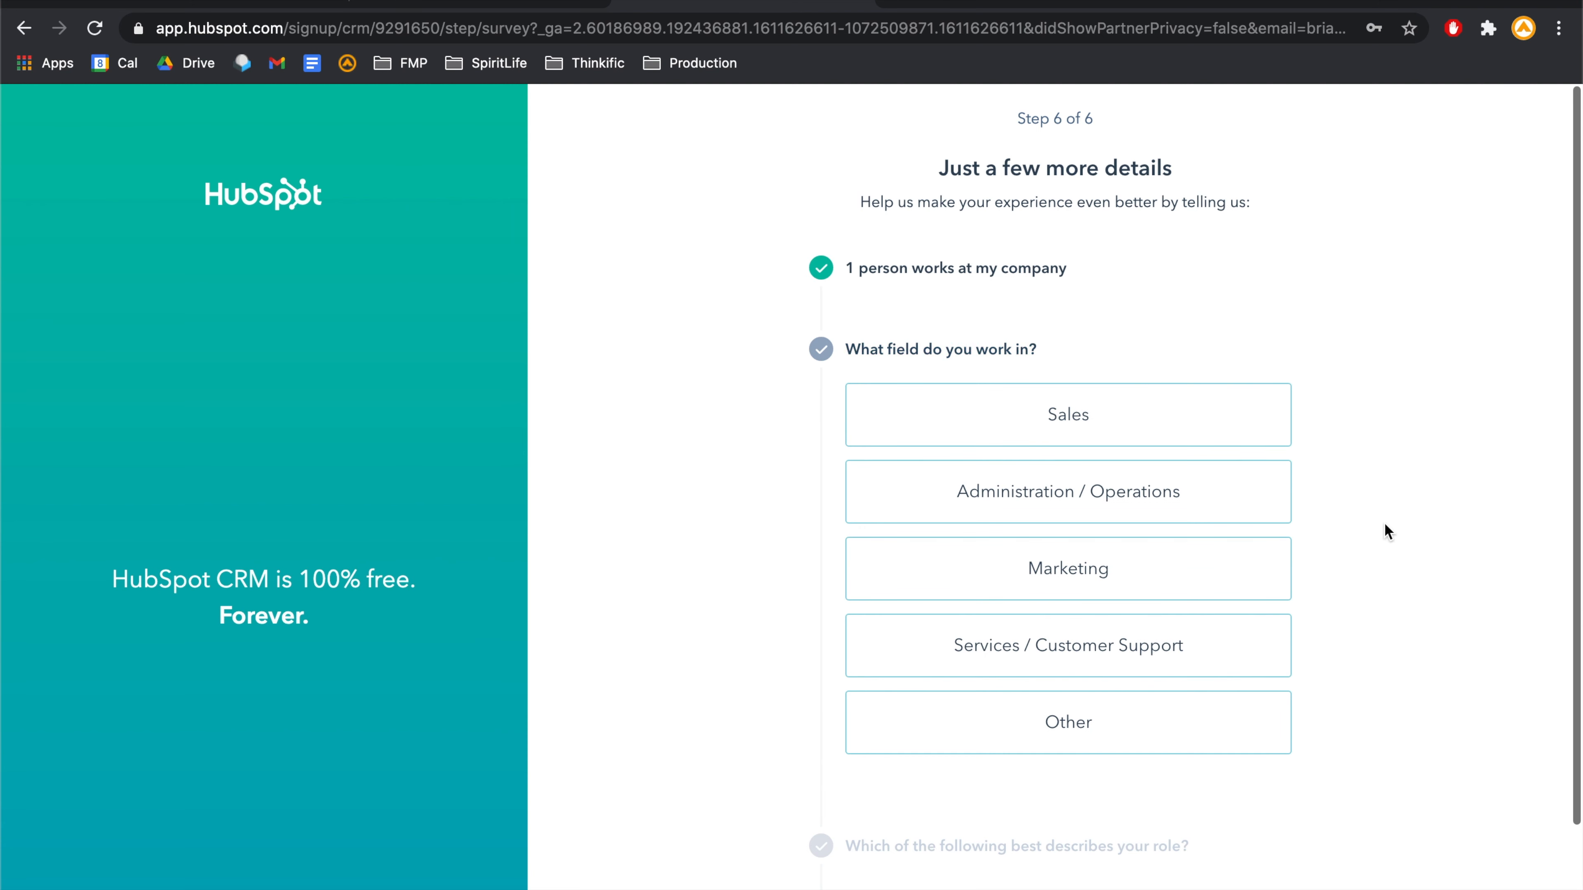
{"action": "left_click", "coordinate": [1086, 746]}
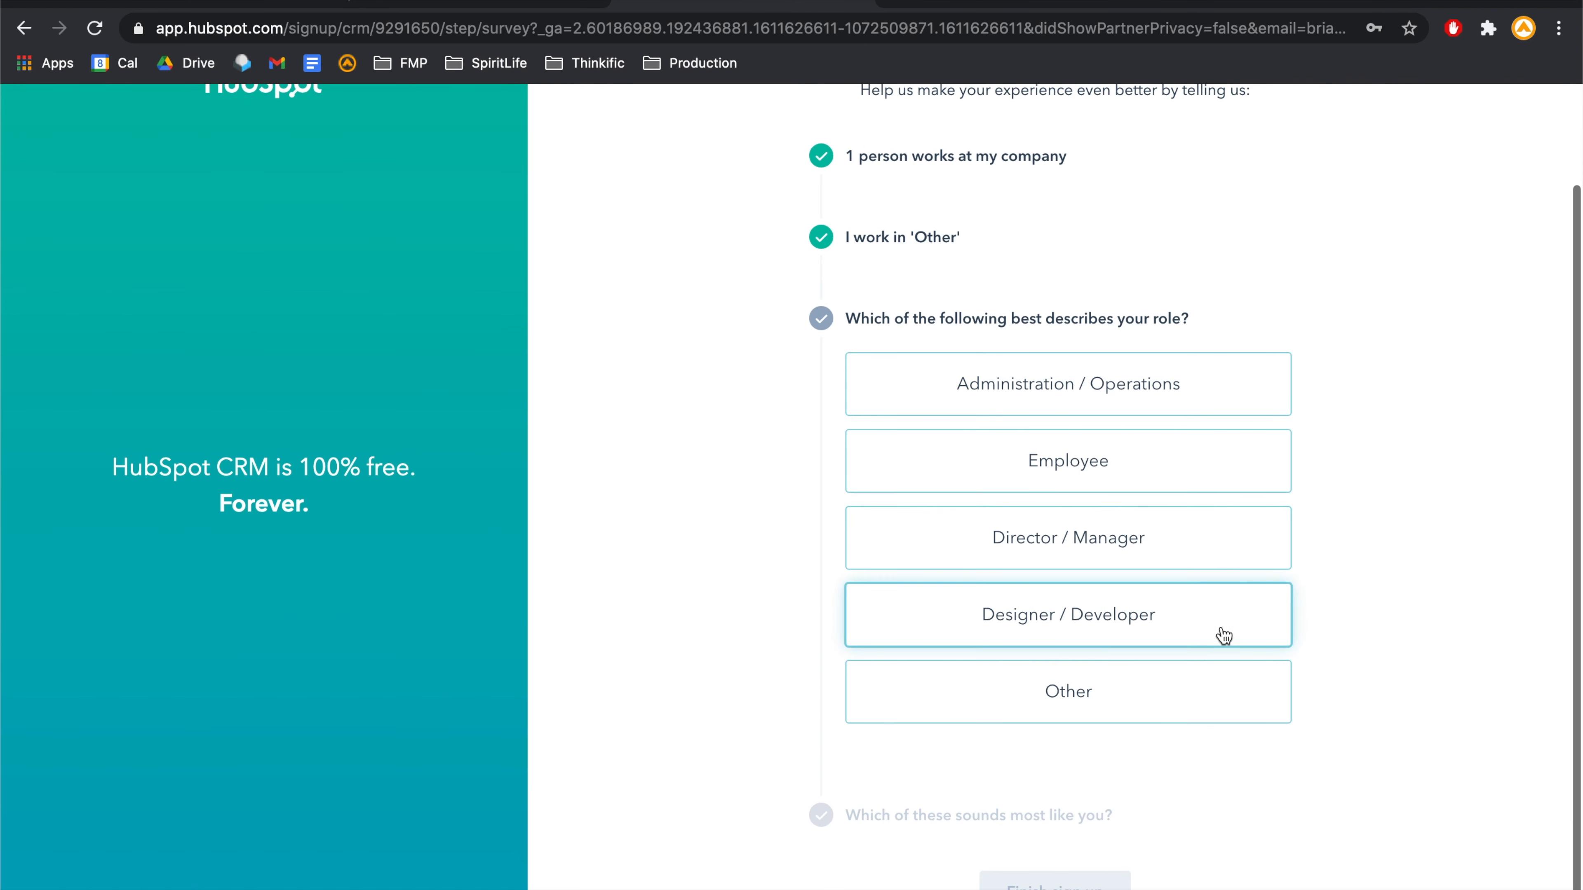
{"action": "left_click", "coordinate": [1217, 685]}
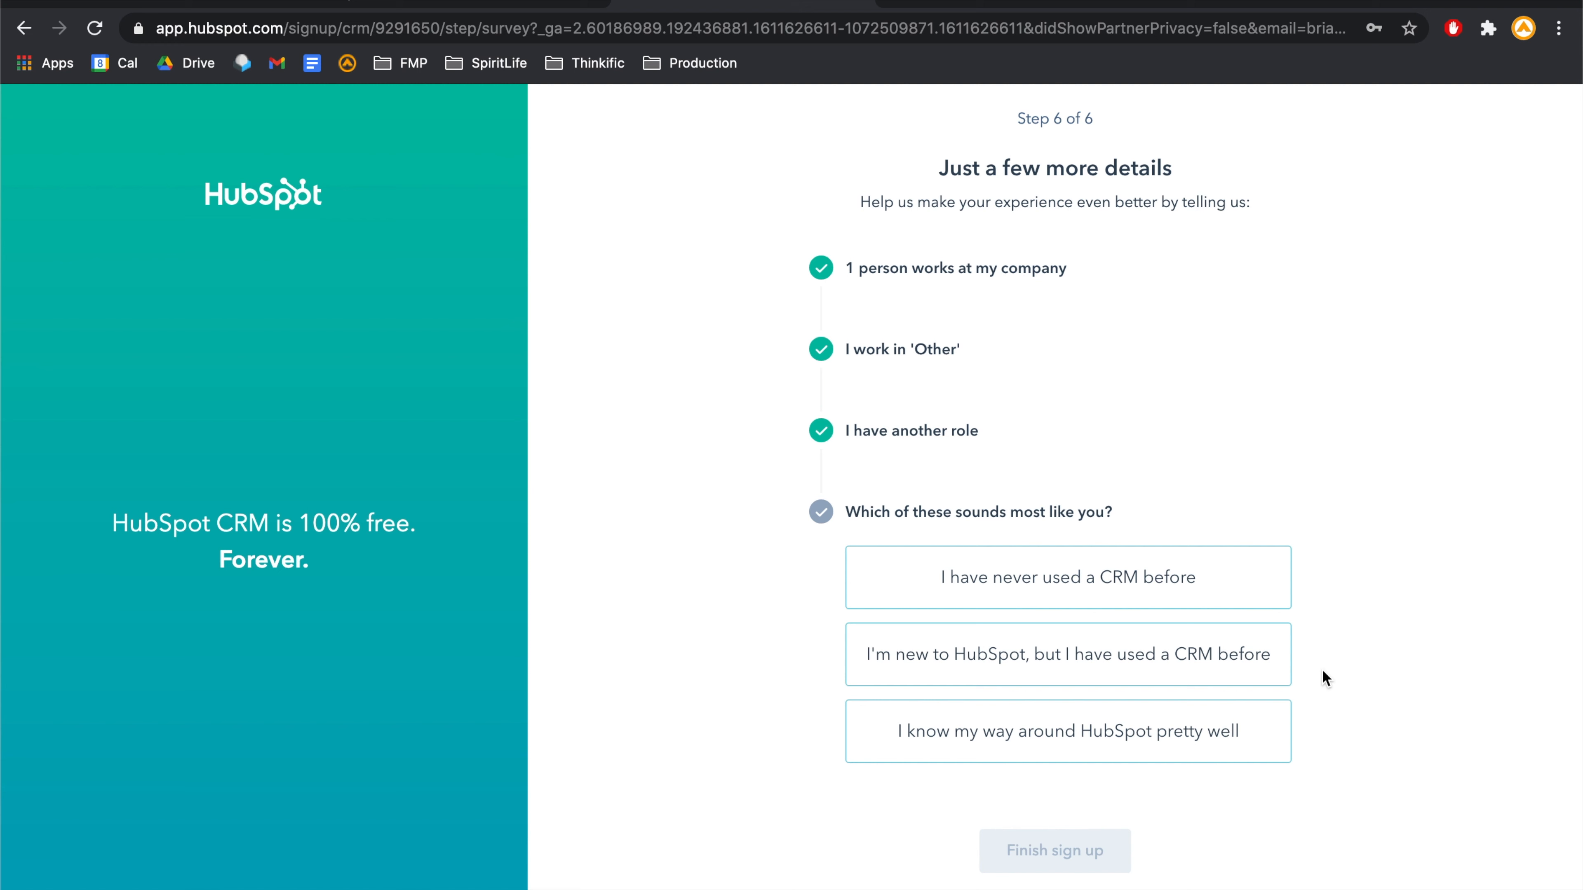
{"action": "left_click", "coordinate": [1248, 577]}
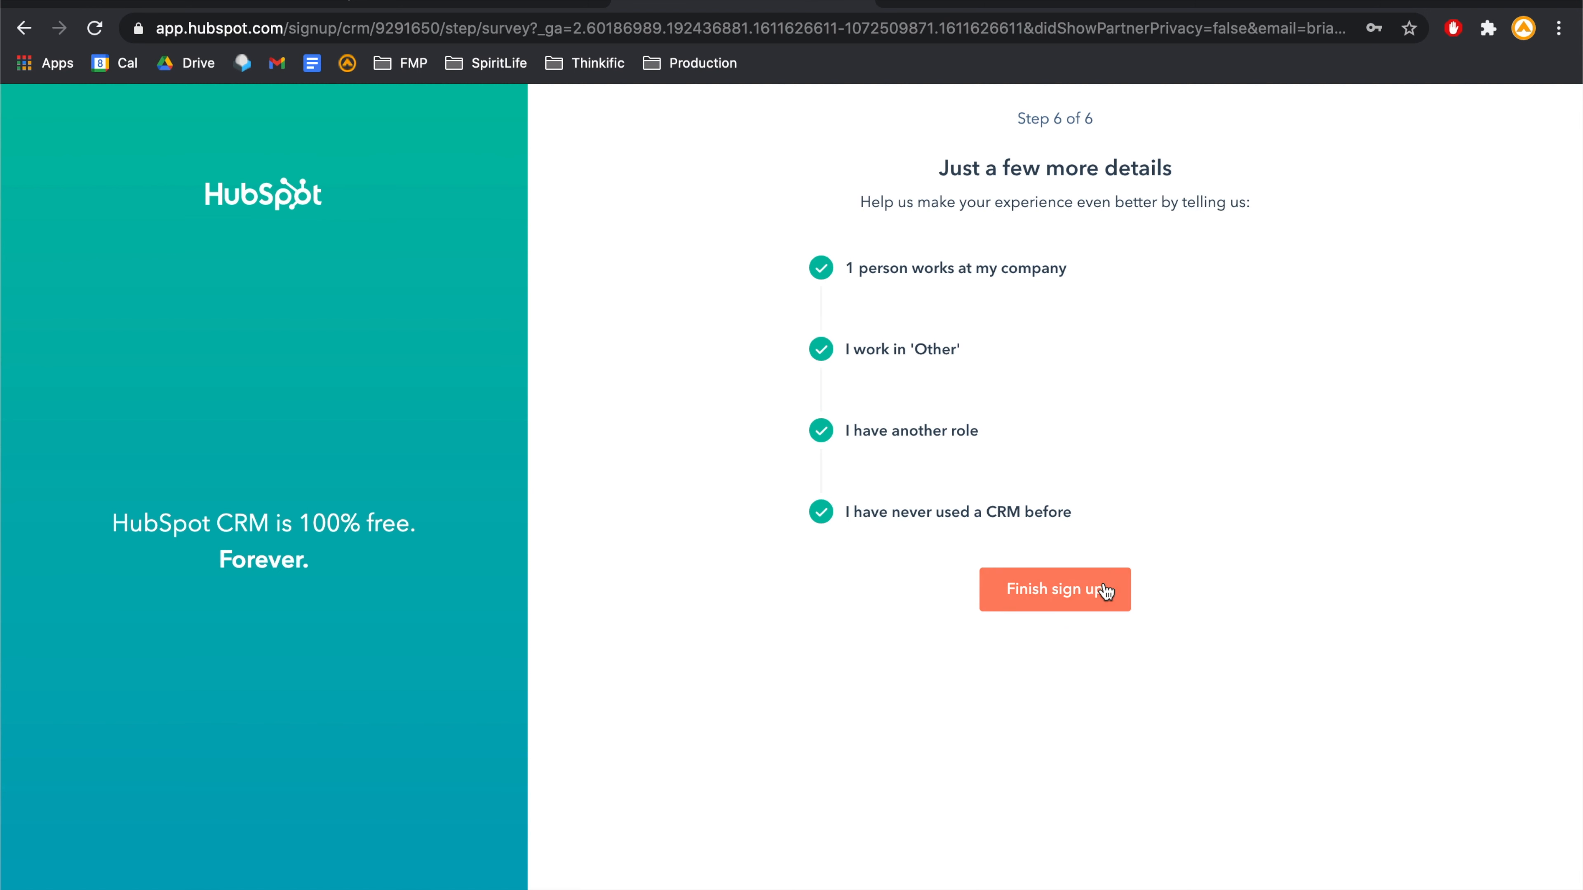
{"action": "left_click", "coordinate": [1054, 594]}
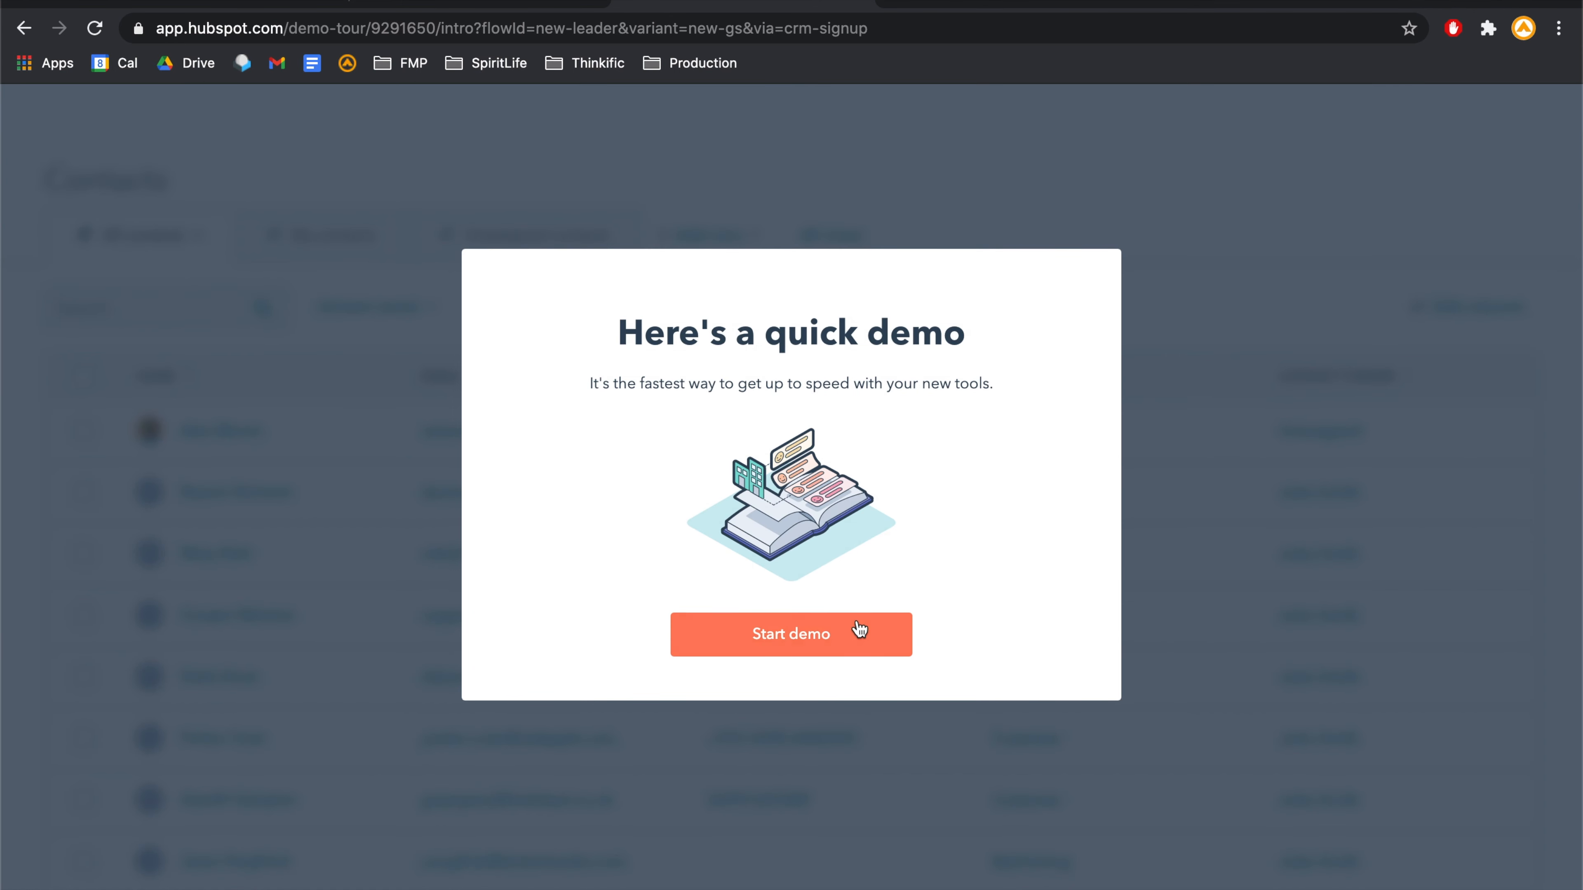
{"action": "left_click", "coordinate": [857, 631]}
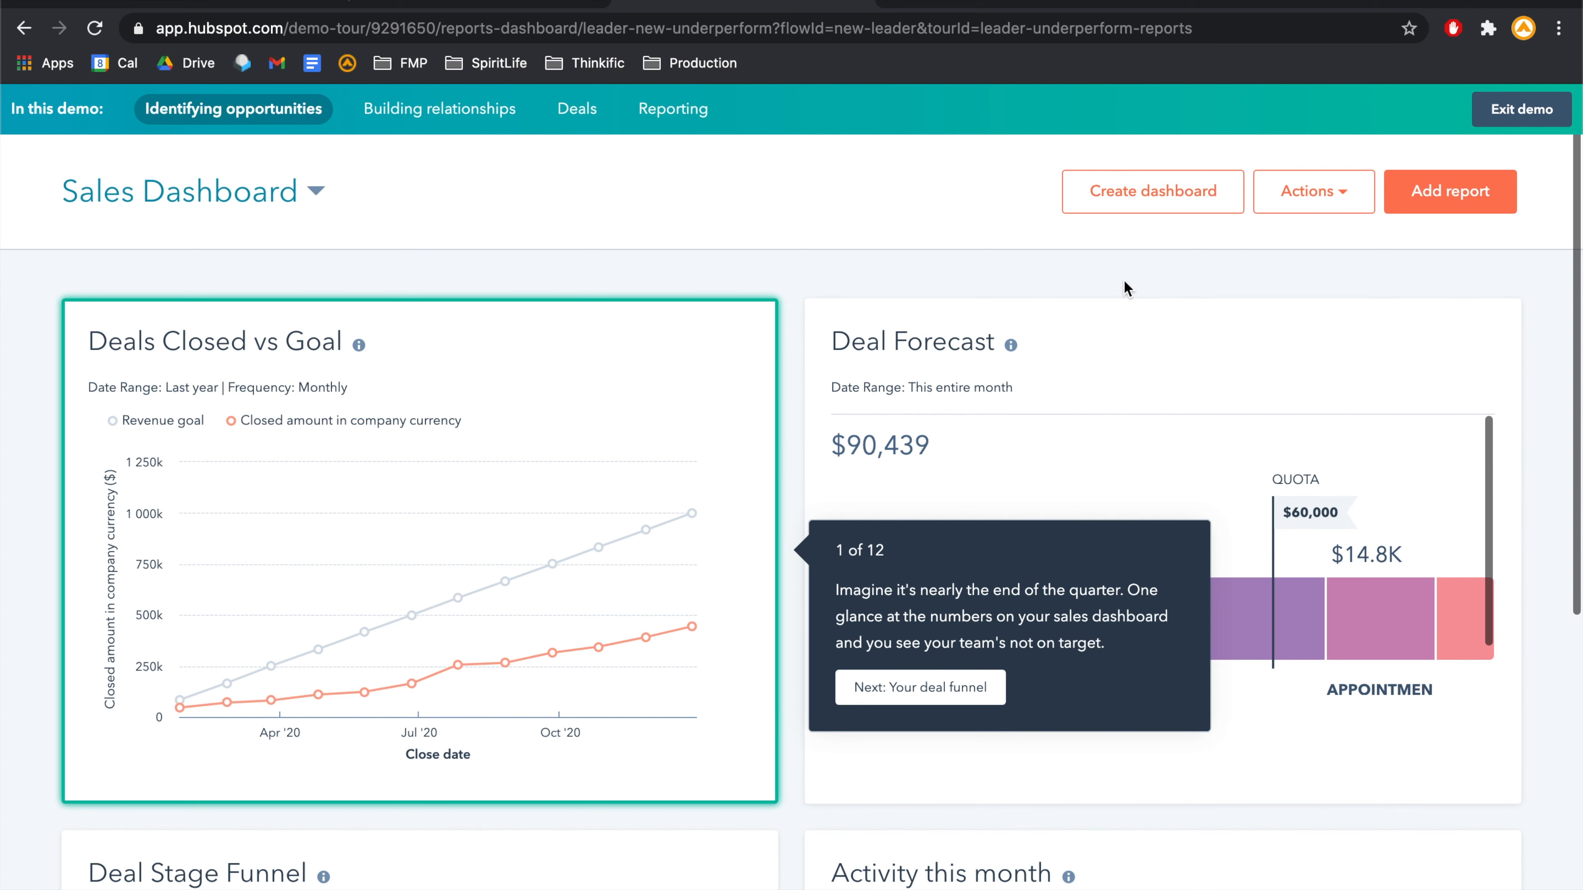
{"action": "left_click", "coordinate": [1523, 106]}
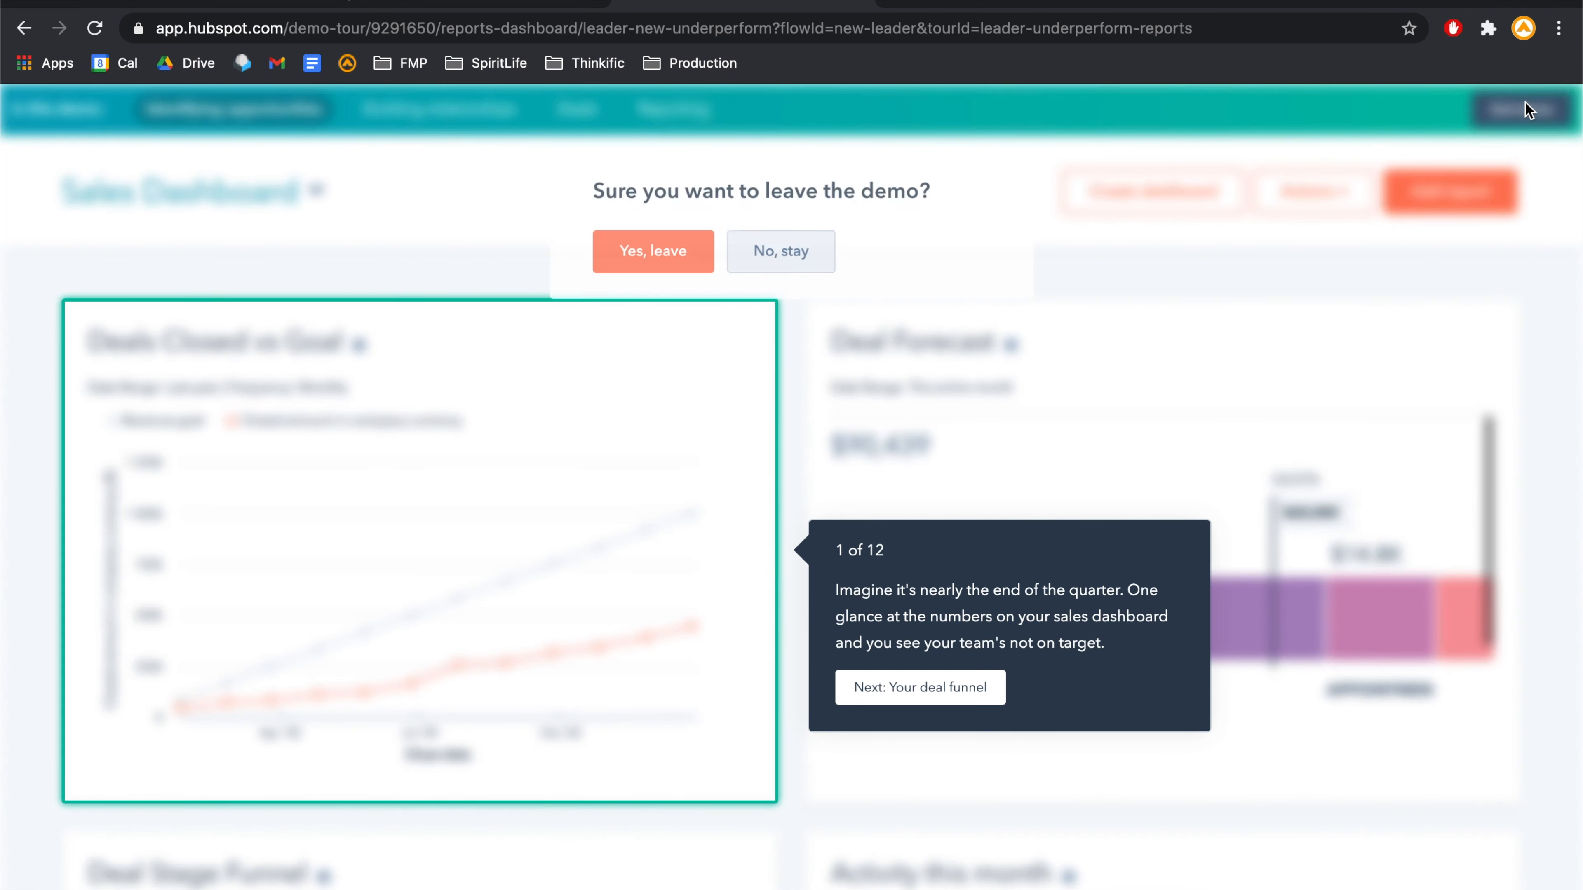
{"action": "left_click", "coordinate": [699, 268]}
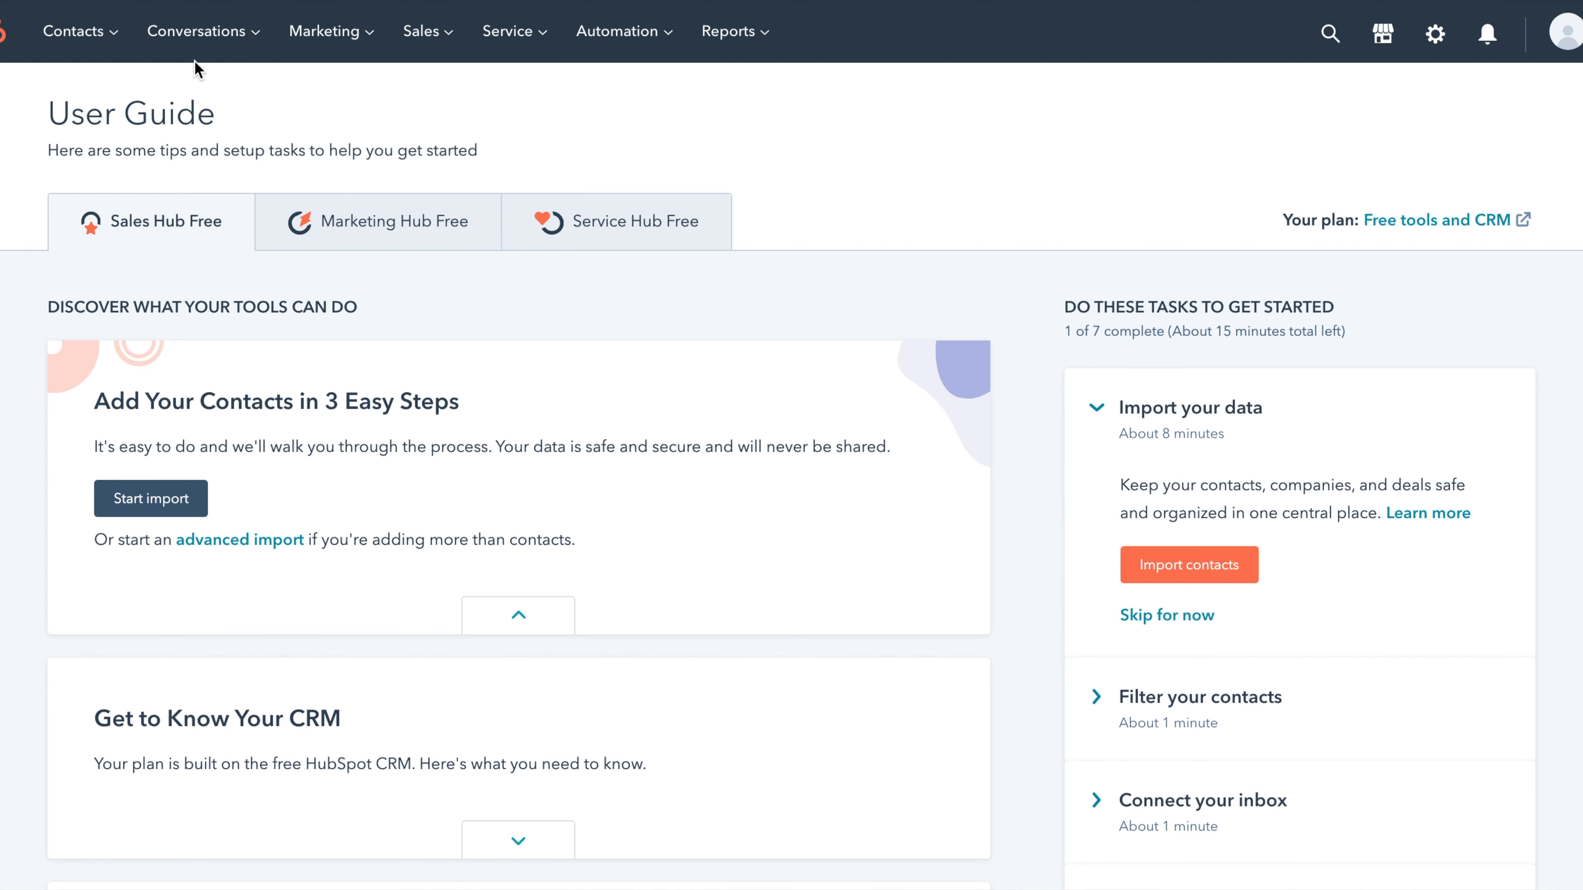
{"action": "left_click", "coordinate": [117, 41]}
{"action": "left_click", "coordinate": [124, 100]}
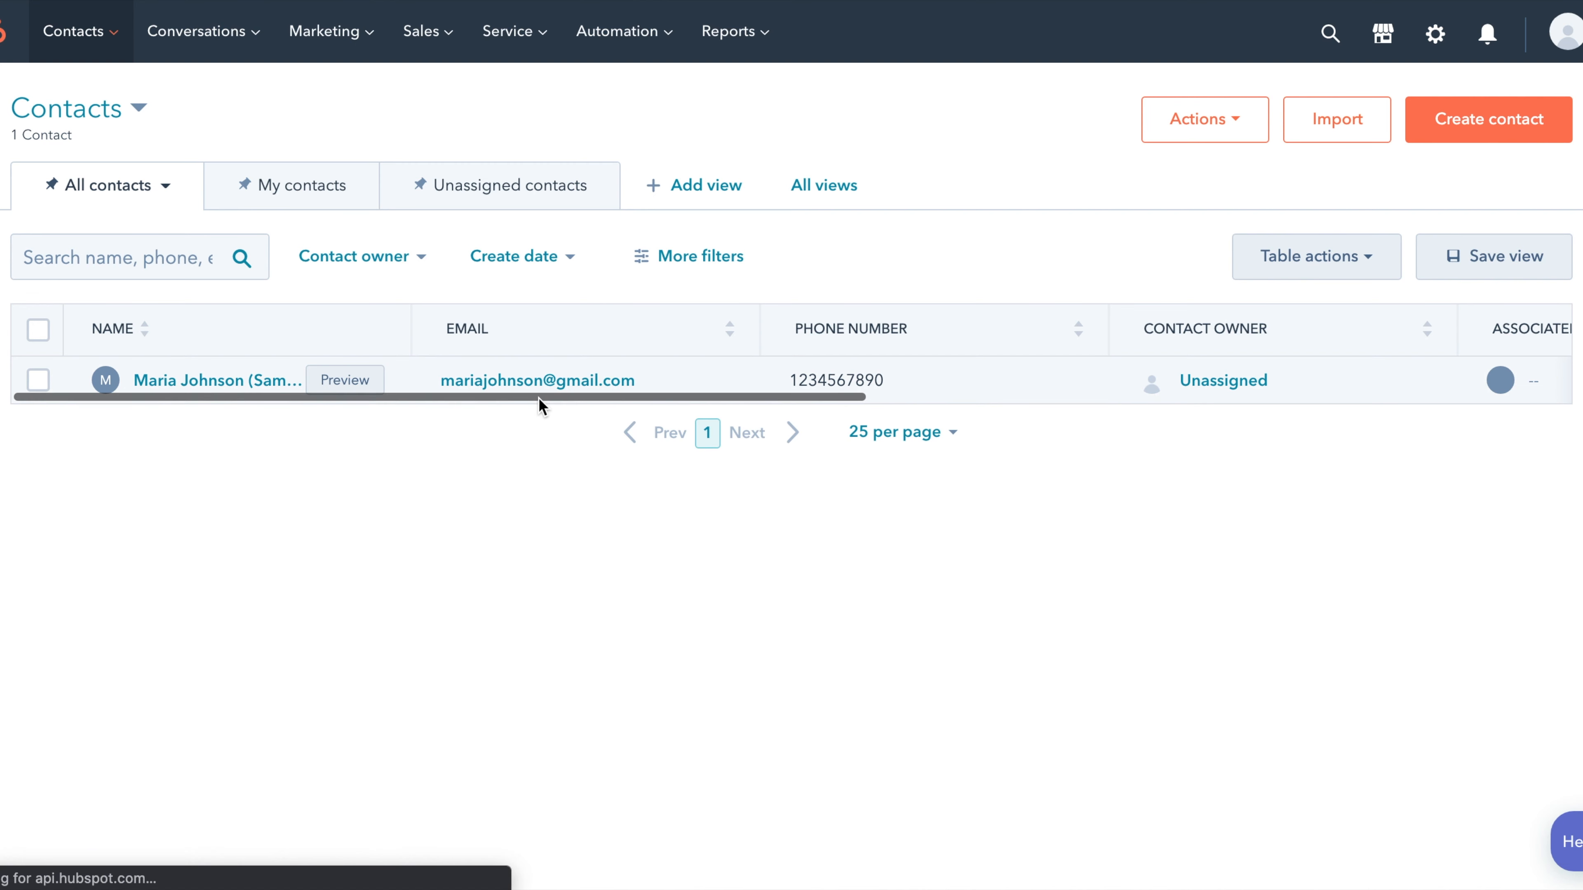
{"action": "scroll", "coordinate": [647, 402], "scroll_direction": "right", "scroll_amount": 10}
{"action": "scroll", "coordinate": [639, 401], "scroll_direction": "right", "scroll_amount": 5}
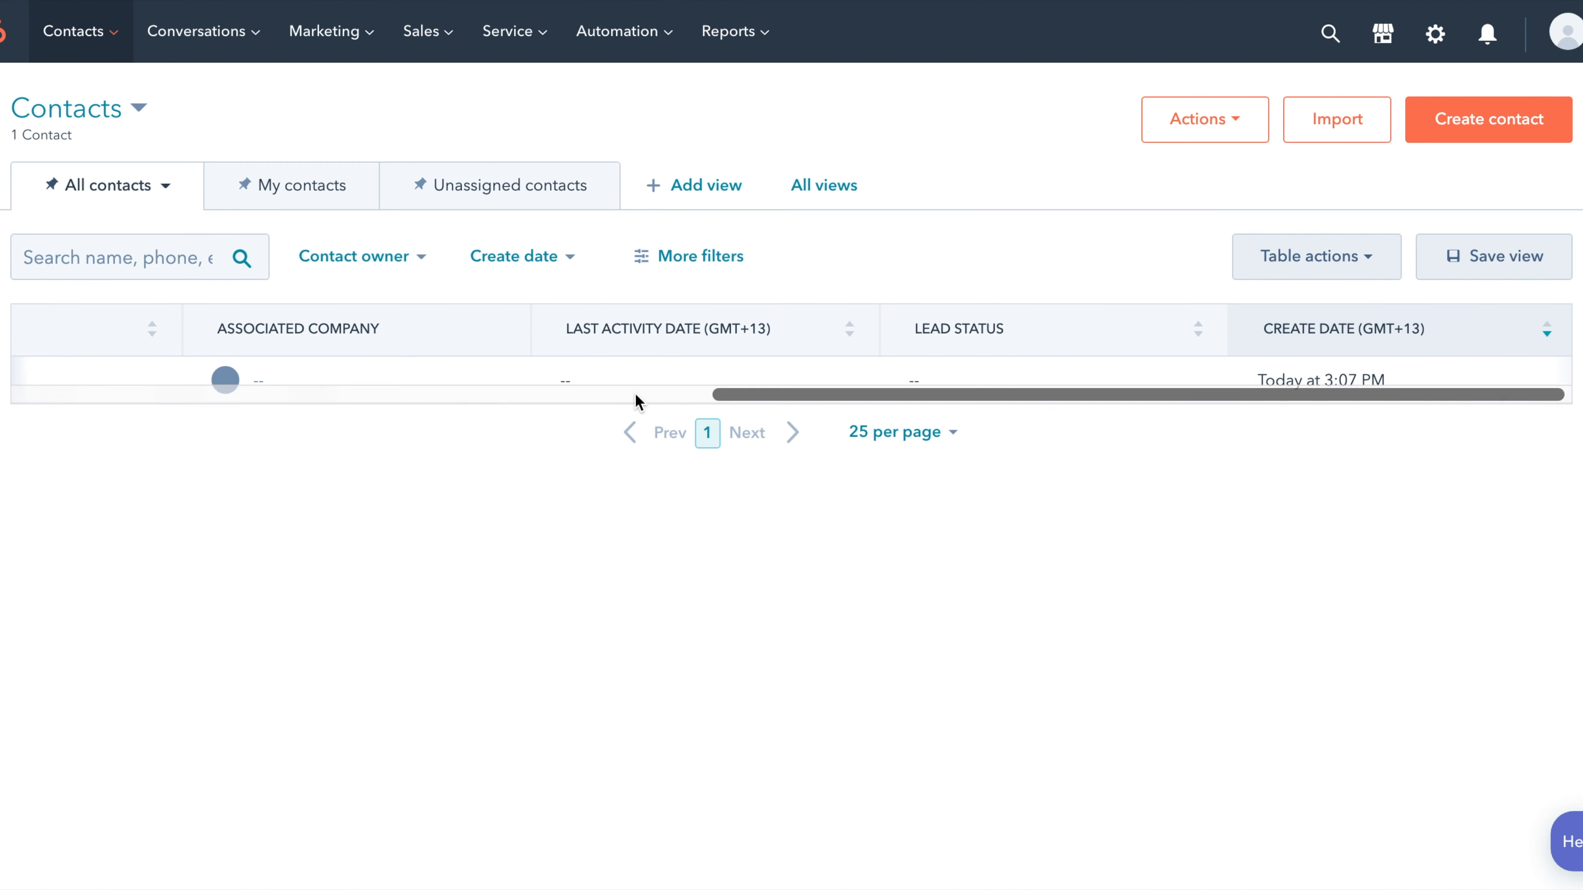
{"action": "scroll", "coordinate": [639, 402], "scroll_direction": "left", "scroll_amount": 15}
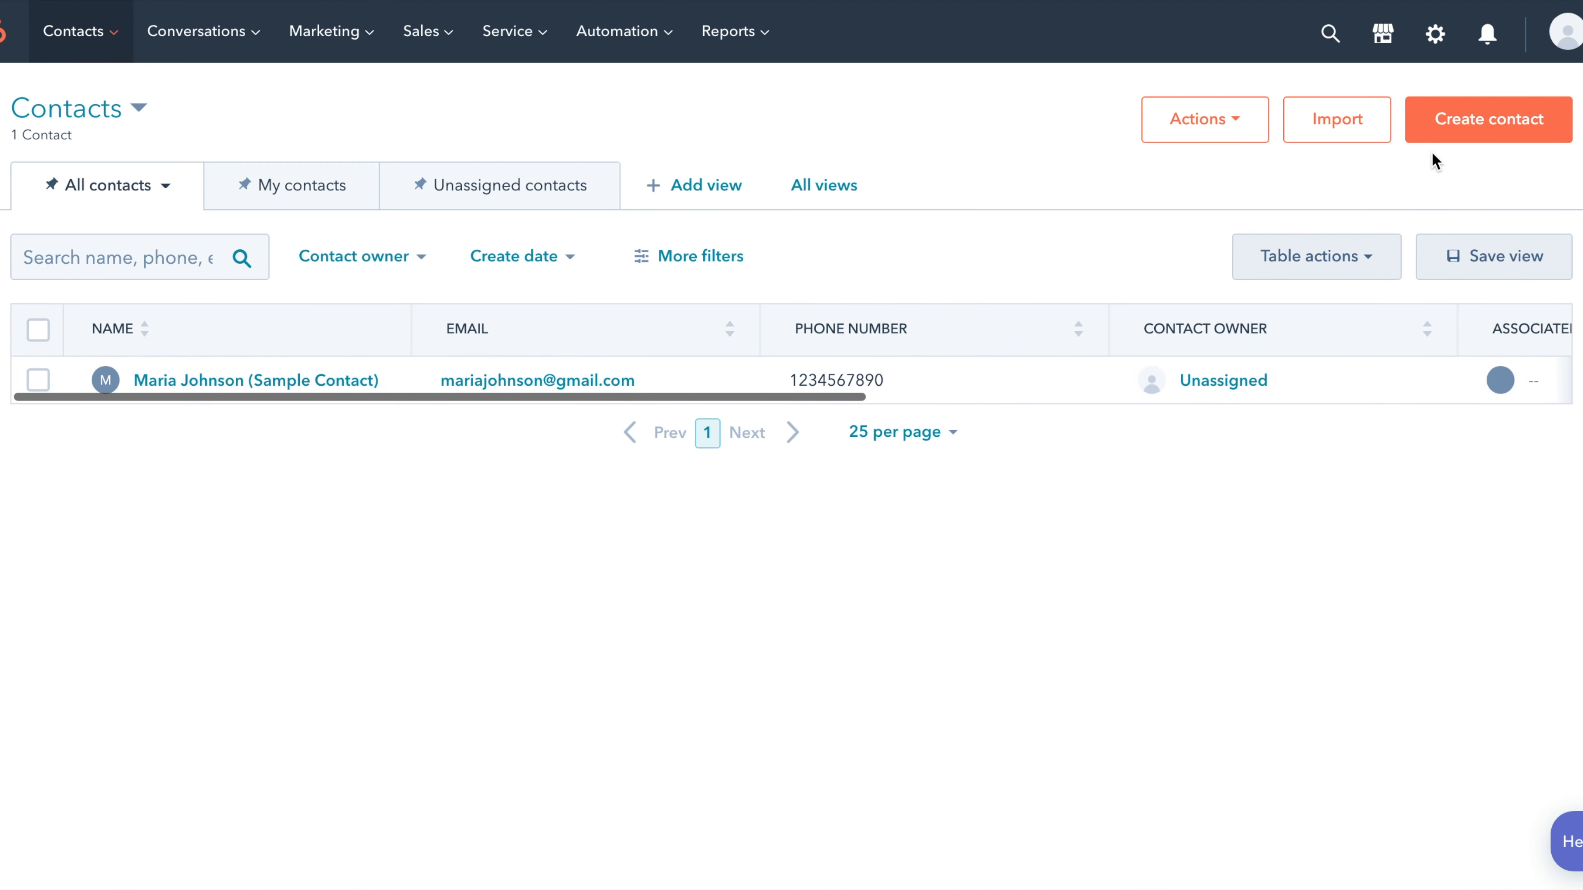
- Start a new contact with an e-mail address and first name 'Mr and Mrs Example'
{"action": "left_click", "coordinate": [1466, 134]}
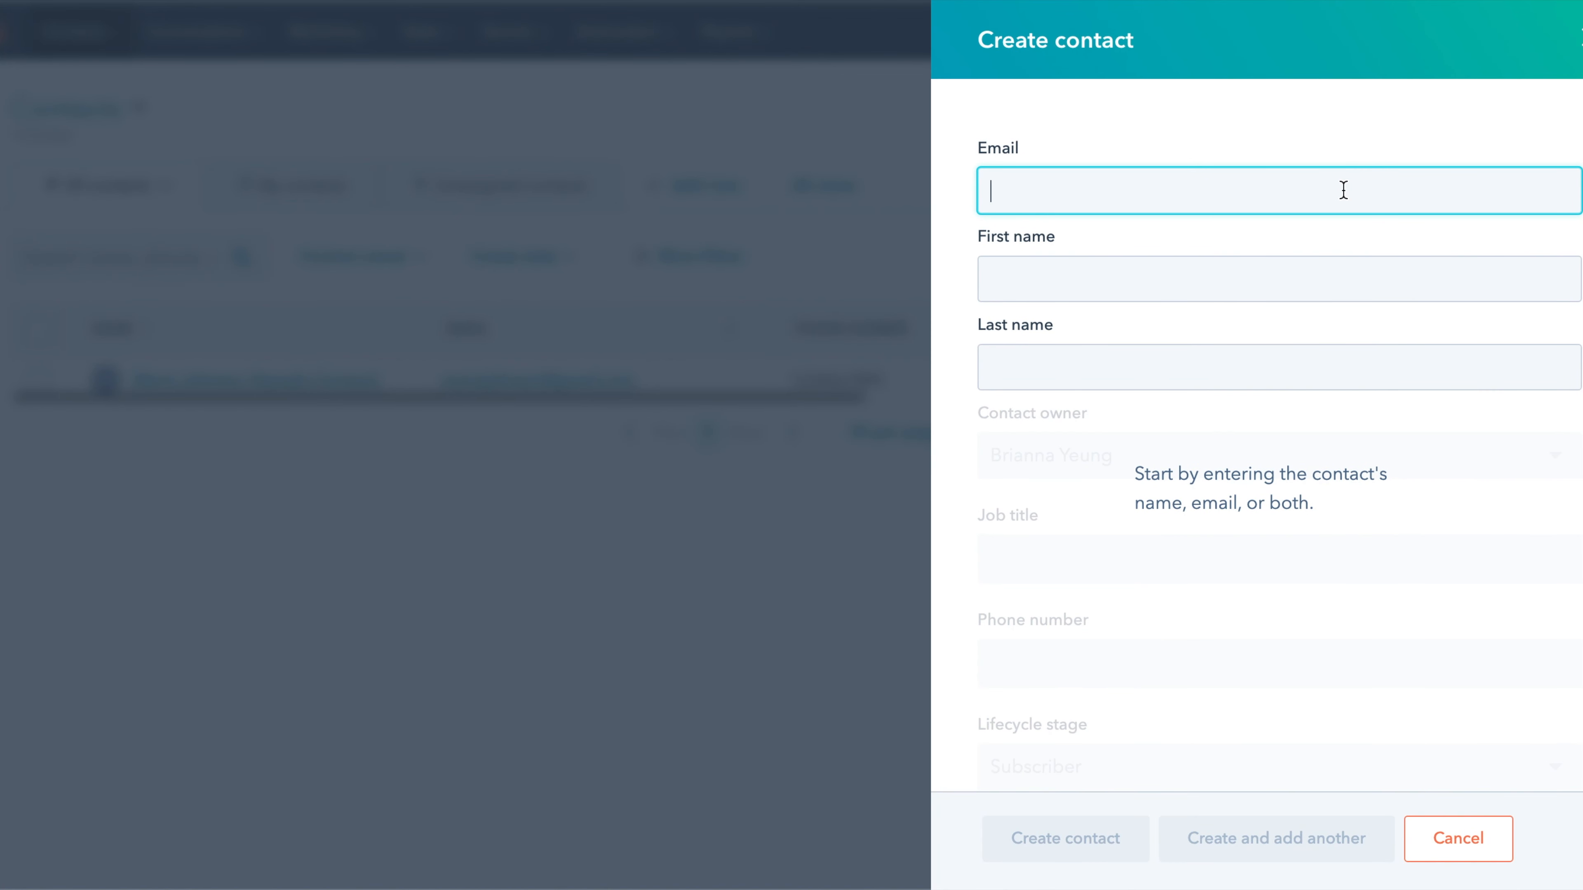
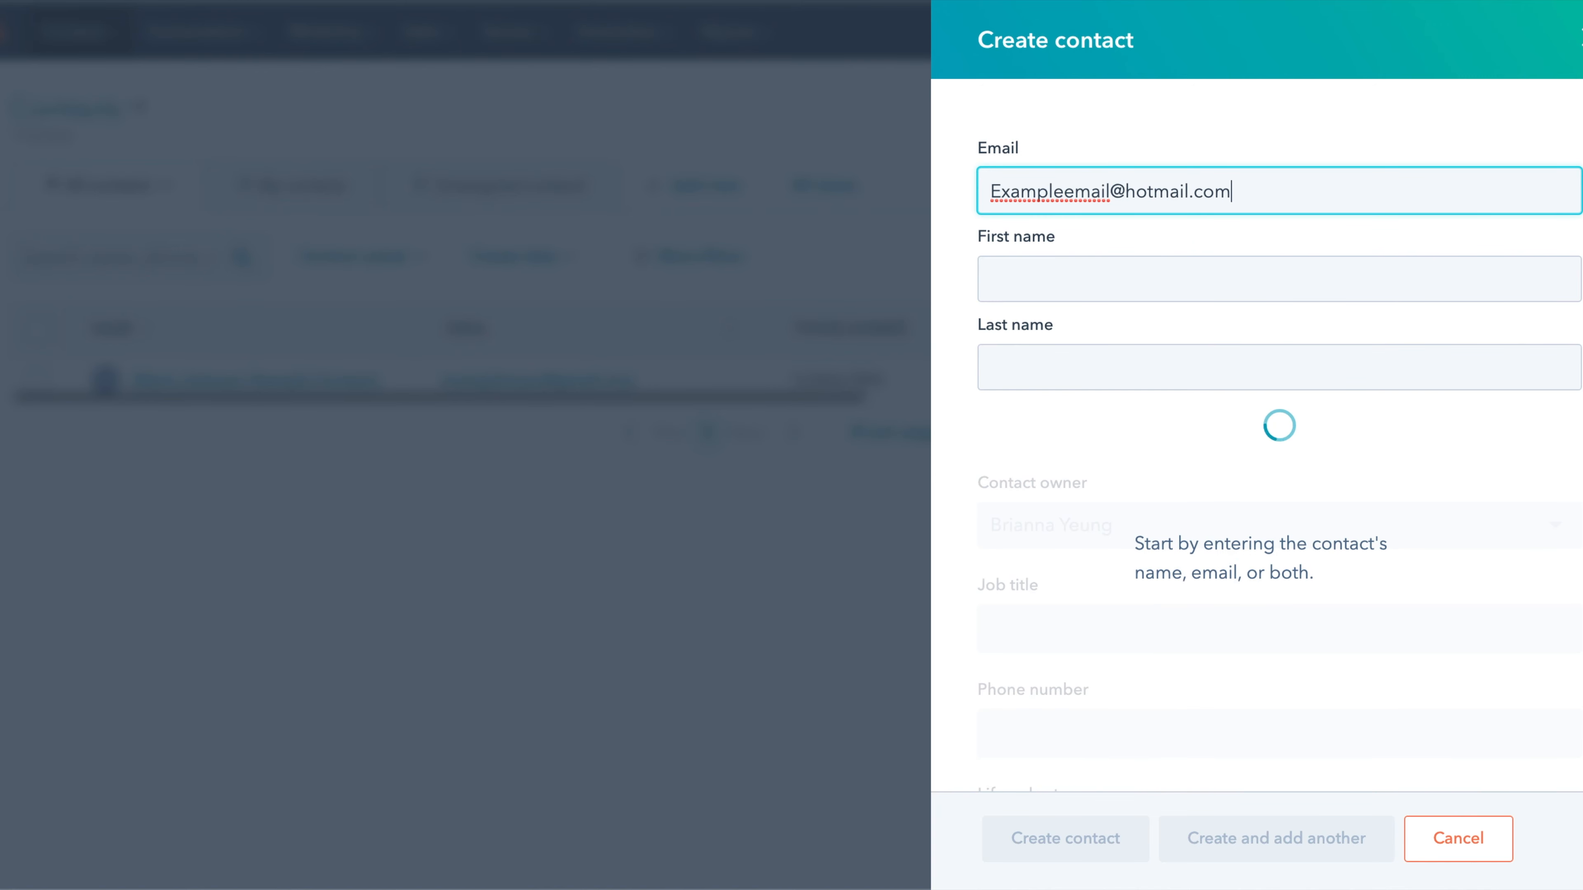
{"action": "left_click", "coordinate": [1343, 274]}
{"action": "type", "text": "Mr and Mrs"}
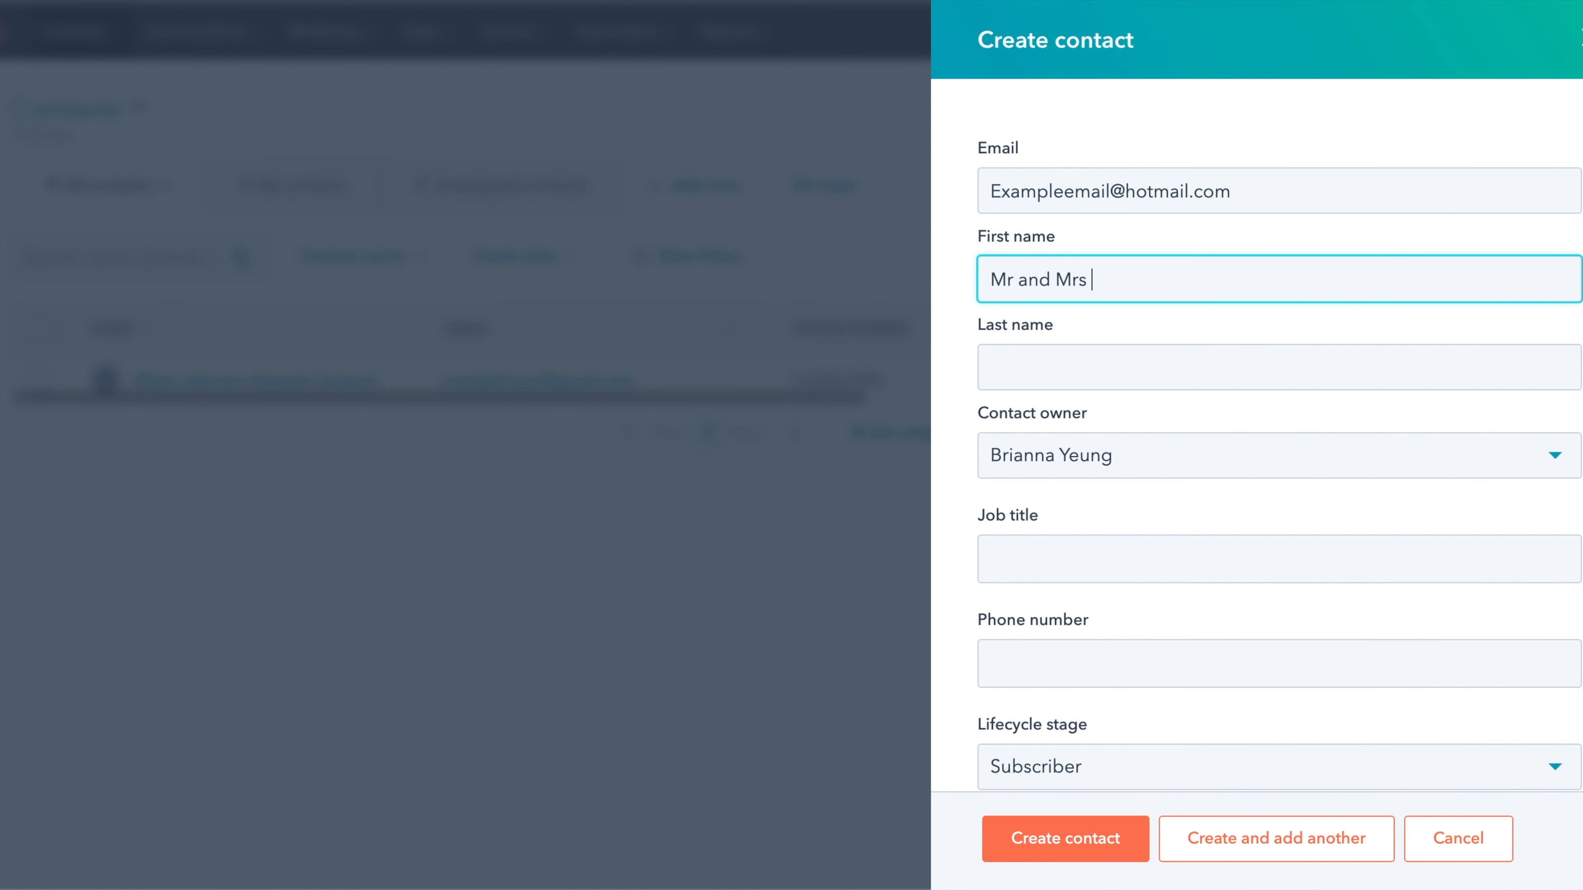
{"action": "type", "text": " Exma"}
{"action": "key", "text": "BackSpace"}
{"action": "key", "text": "BackSpace"}
{"action": "type", "text": "ample"}
{"action": "left_click", "coordinate": [1279, 365]}
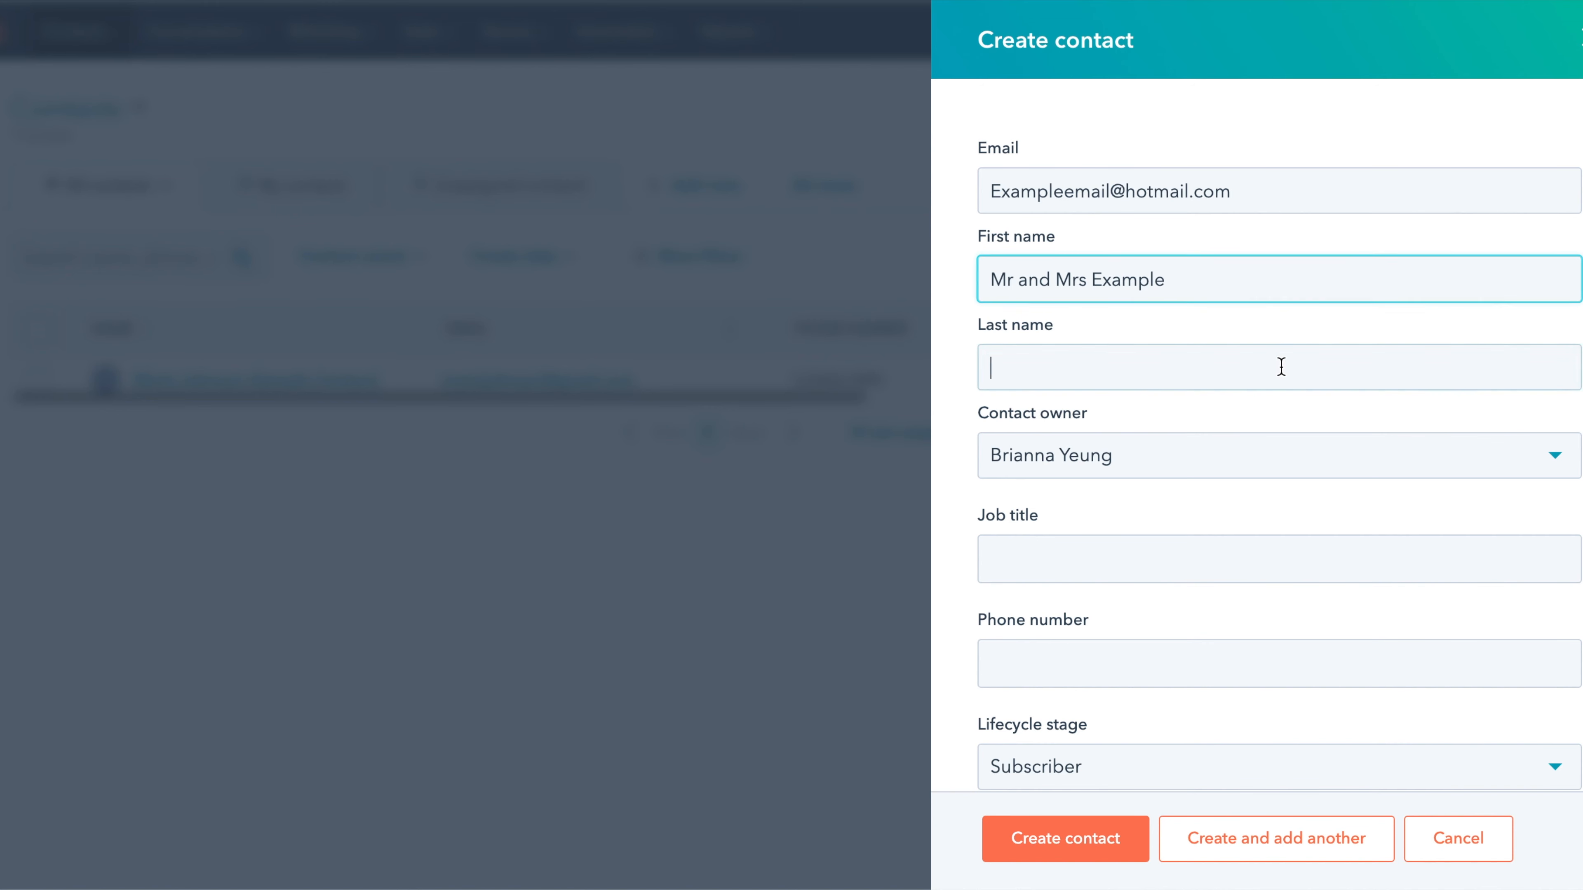
- Keep the account user as contact owner, add a phone number, and create the contact
{"action": "left_click", "coordinate": [1220, 456]}
{"action": "left_click", "coordinate": [1222, 457]}
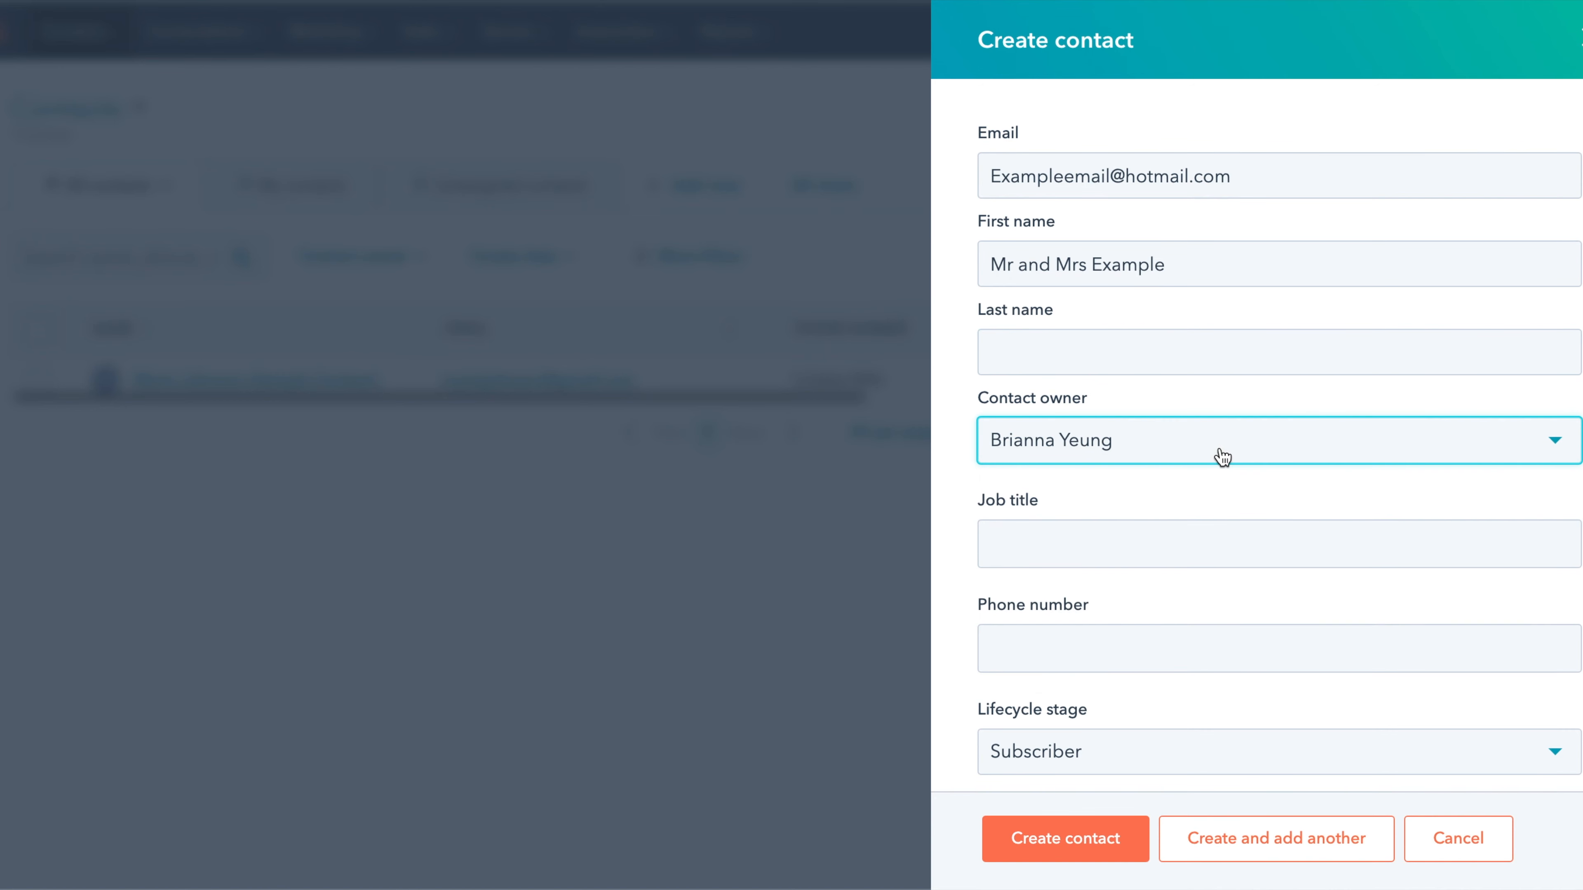
{"action": "scroll", "coordinate": [1219, 456], "scroll_direction": "down", "scroll_amount": 3}
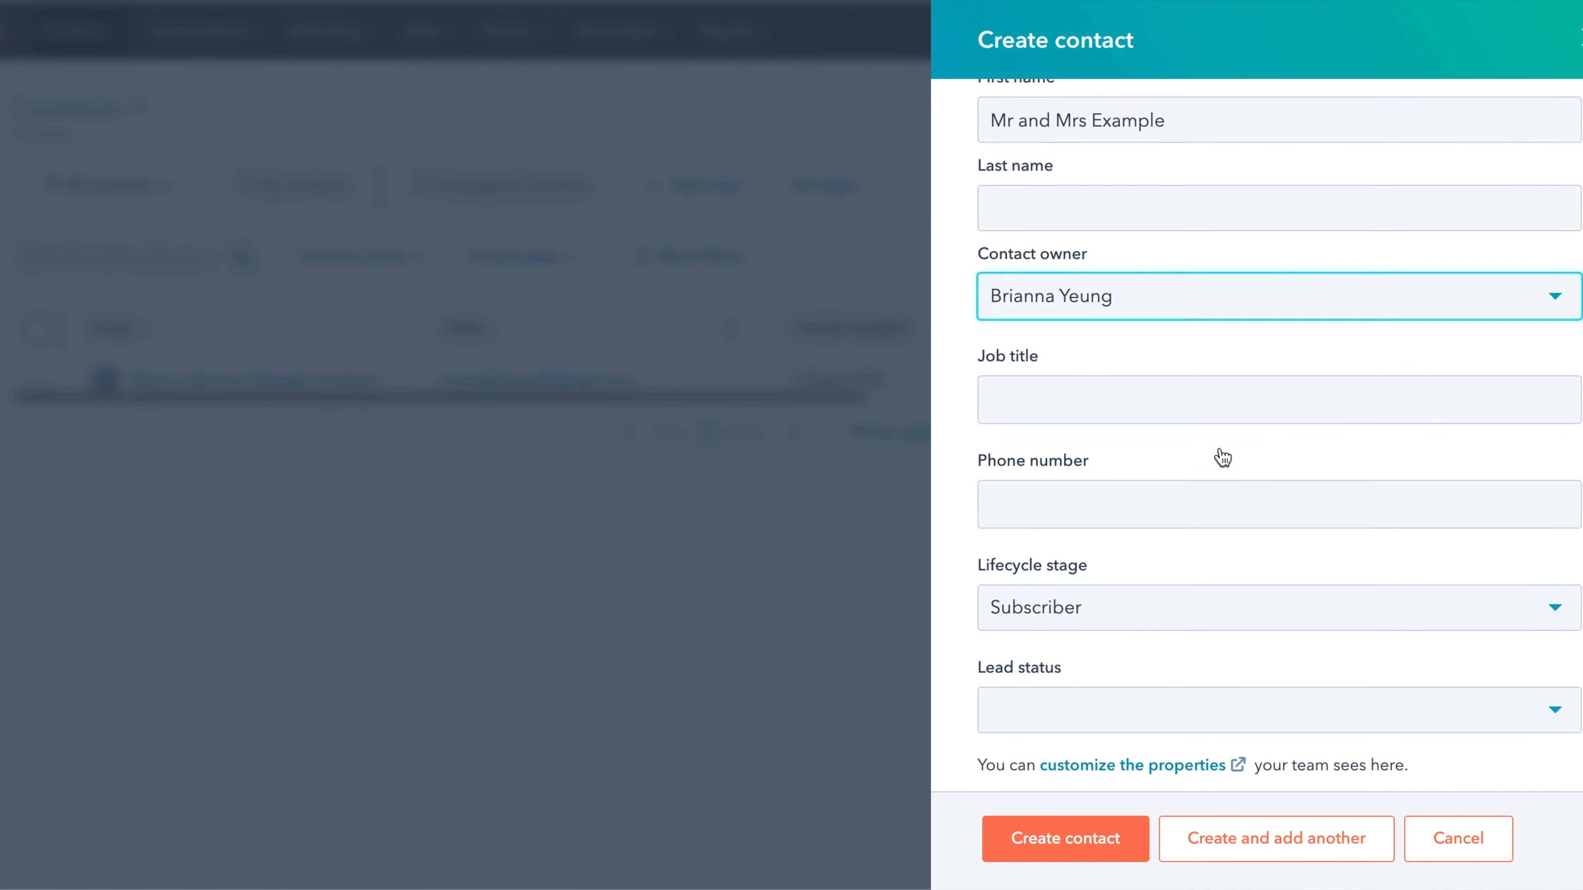
{"action": "left_click", "coordinate": [1152, 446]}
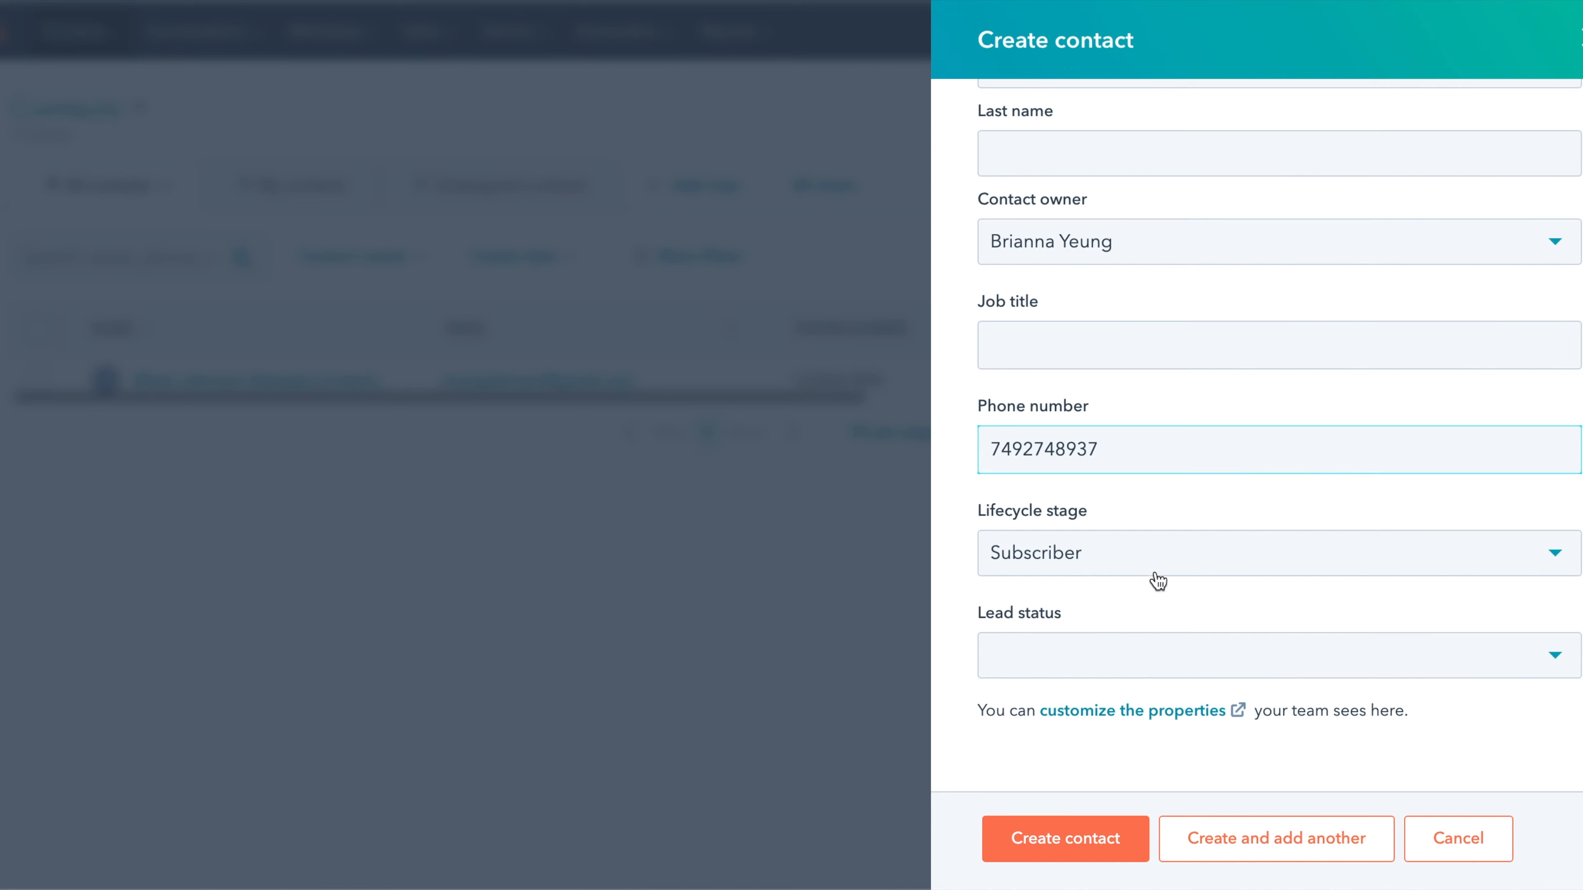
{"action": "left_click", "coordinate": [1096, 834]}
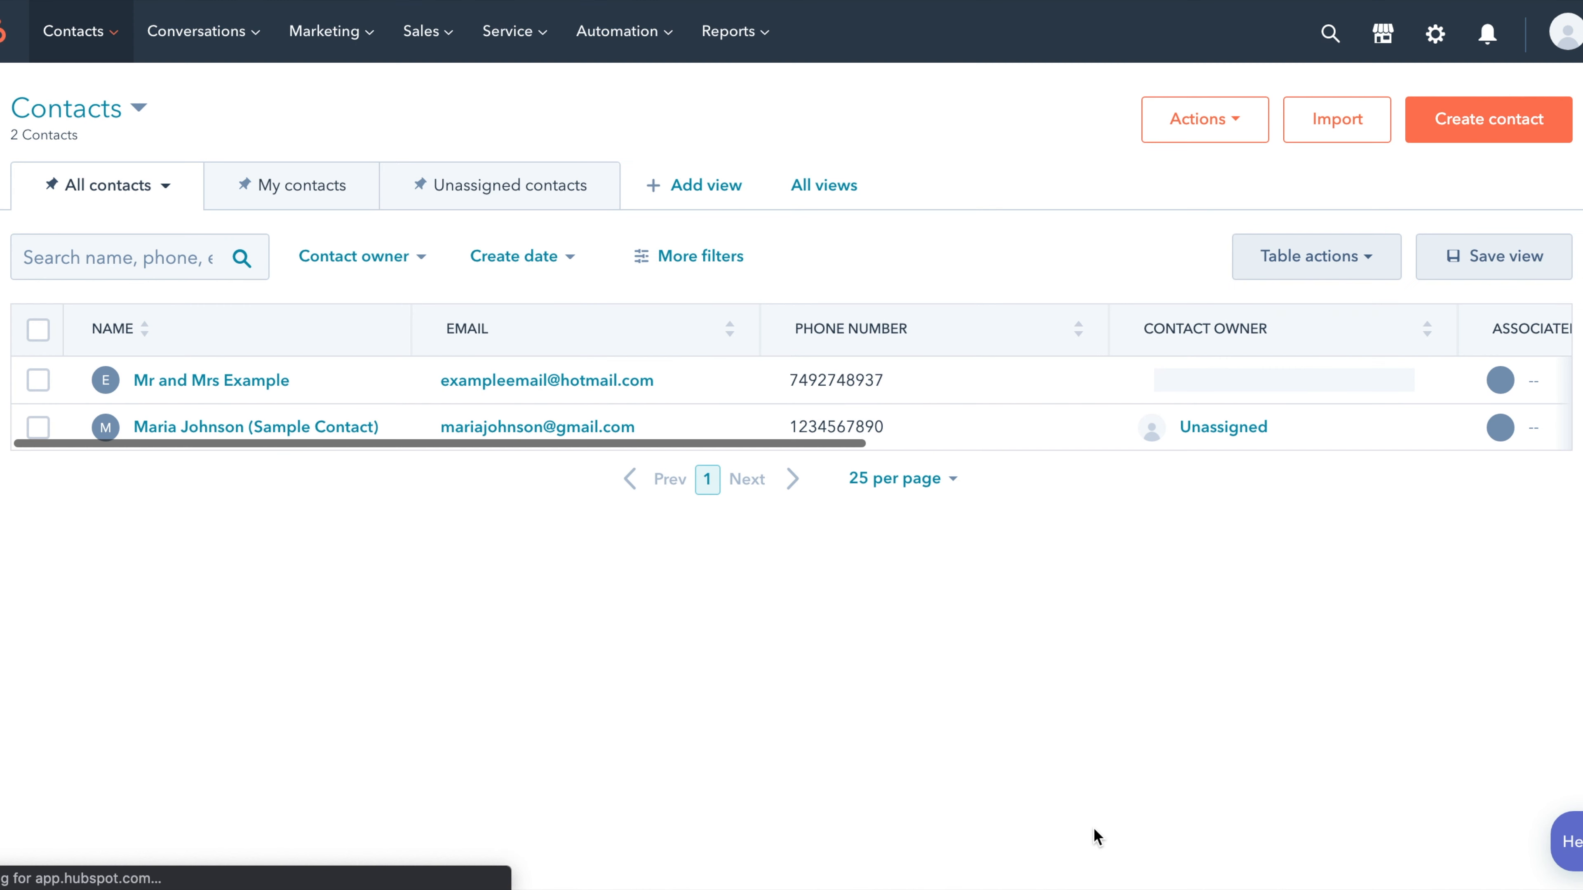
- Open the Mr and Mrs Example record, then review it in the list's Preview panel
{"action": "left_click", "coordinate": [163, 380]}
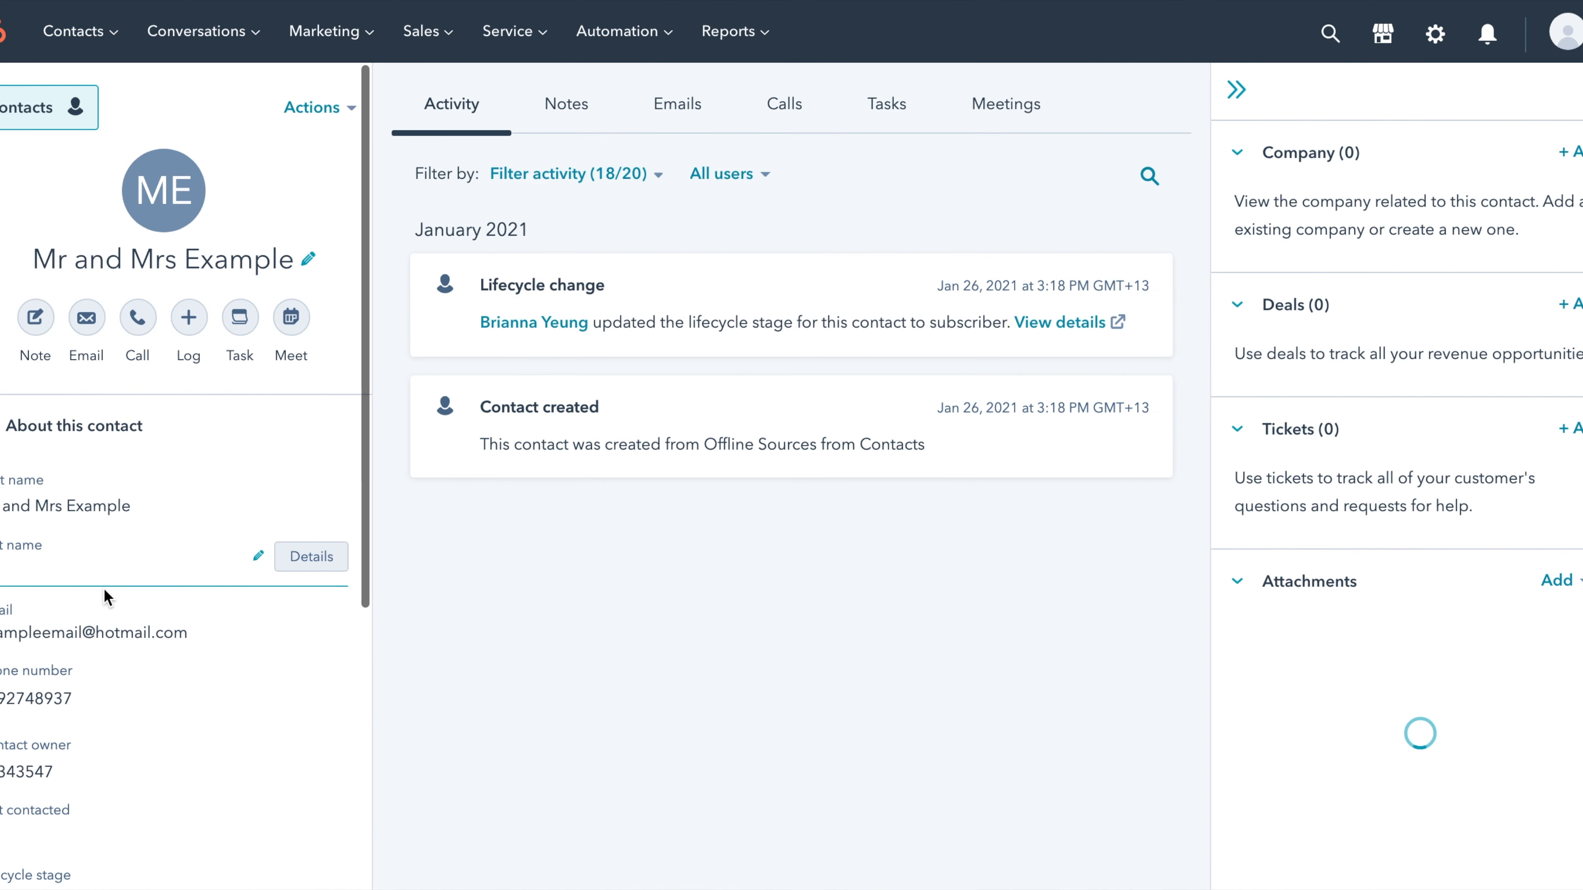
{"action": "left_click", "coordinate": [6, 124]}
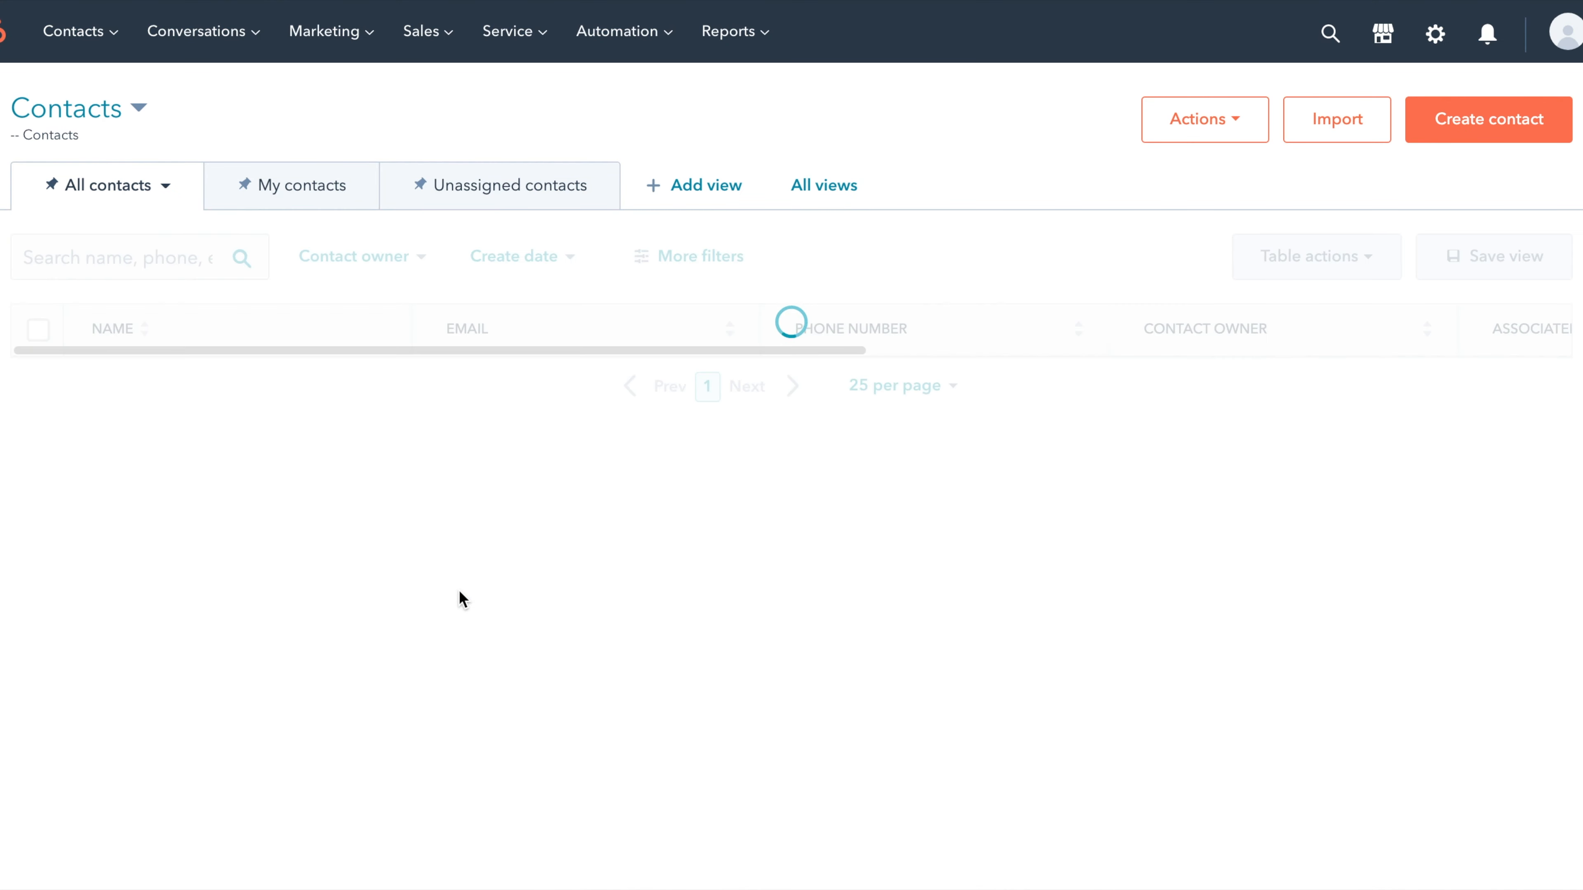
{"action": "mouse_move", "coordinate": [247, 385]}
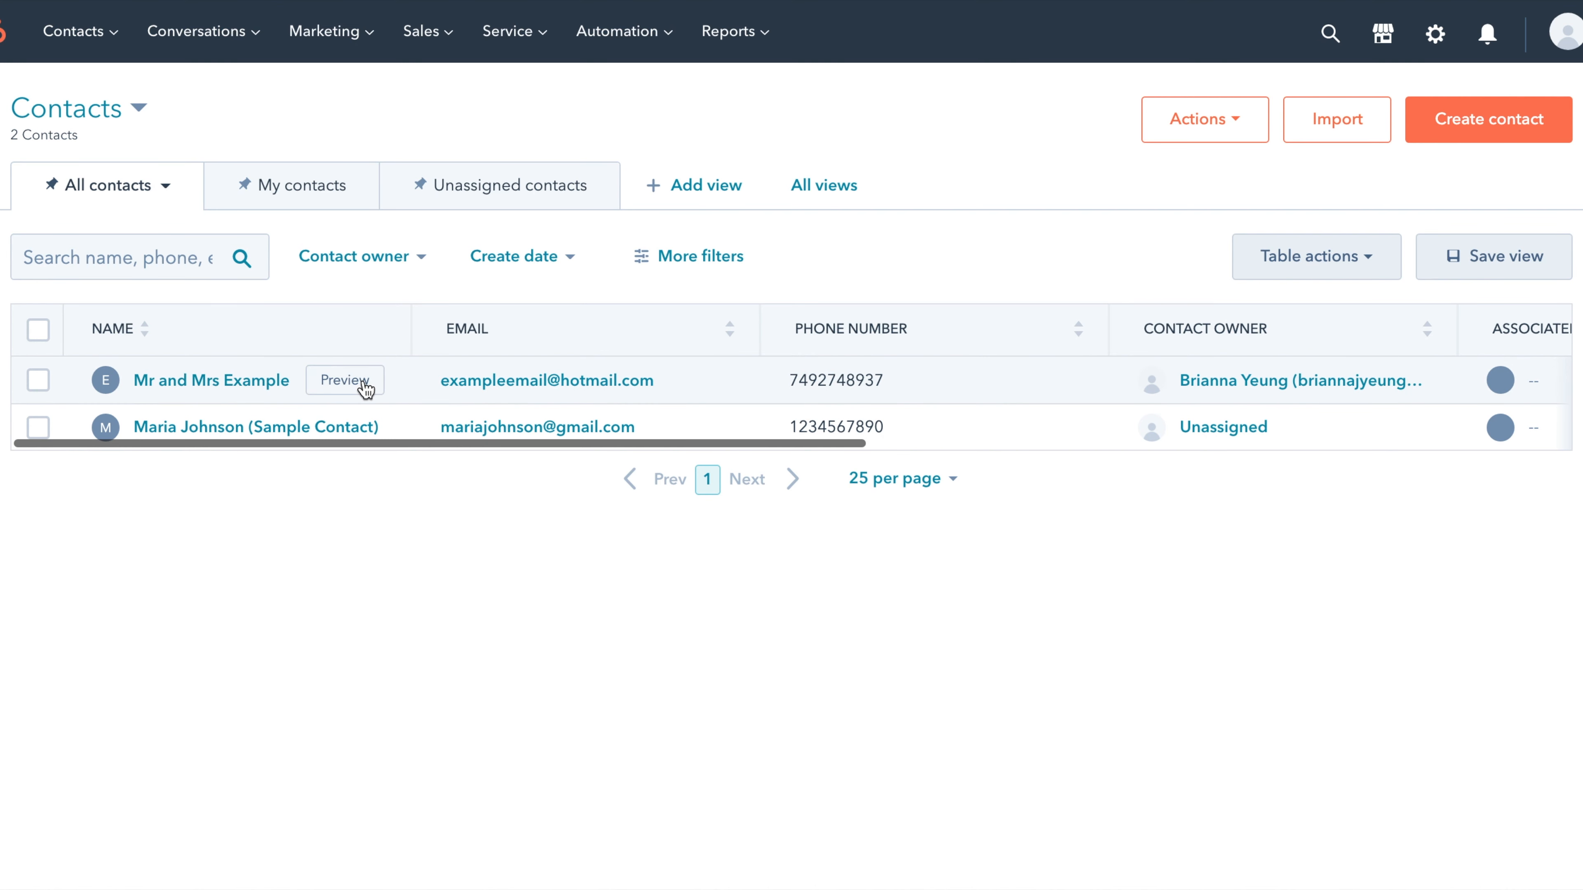
{"action": "left_click", "coordinate": [345, 381]}
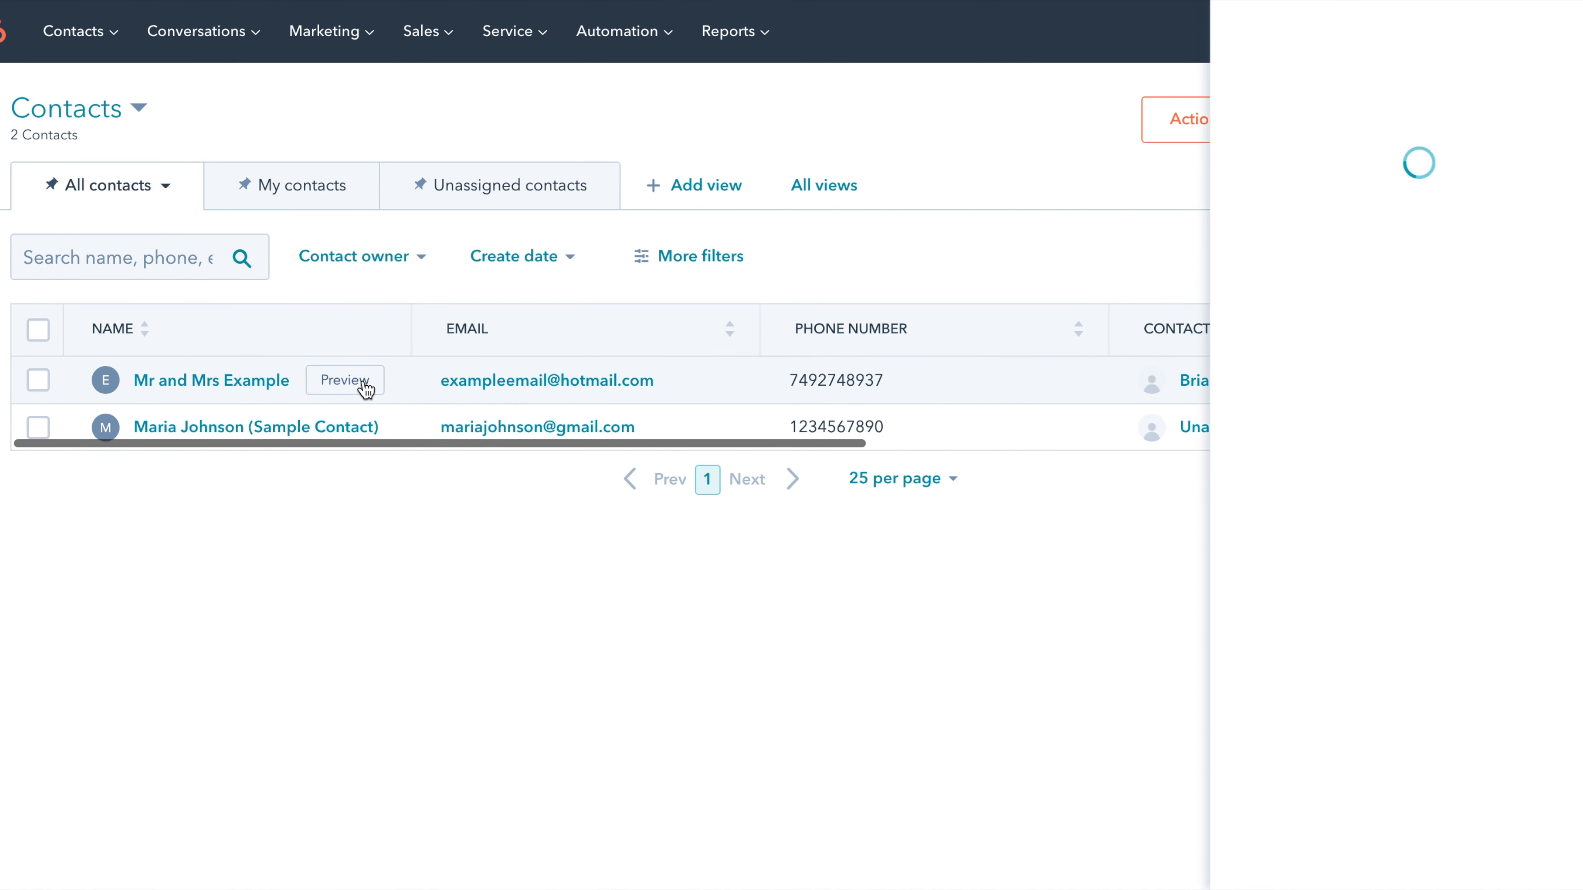
{"action": "scroll", "coordinate": [1484, 303], "scroll_direction": "down", "scroll_amount": 2}
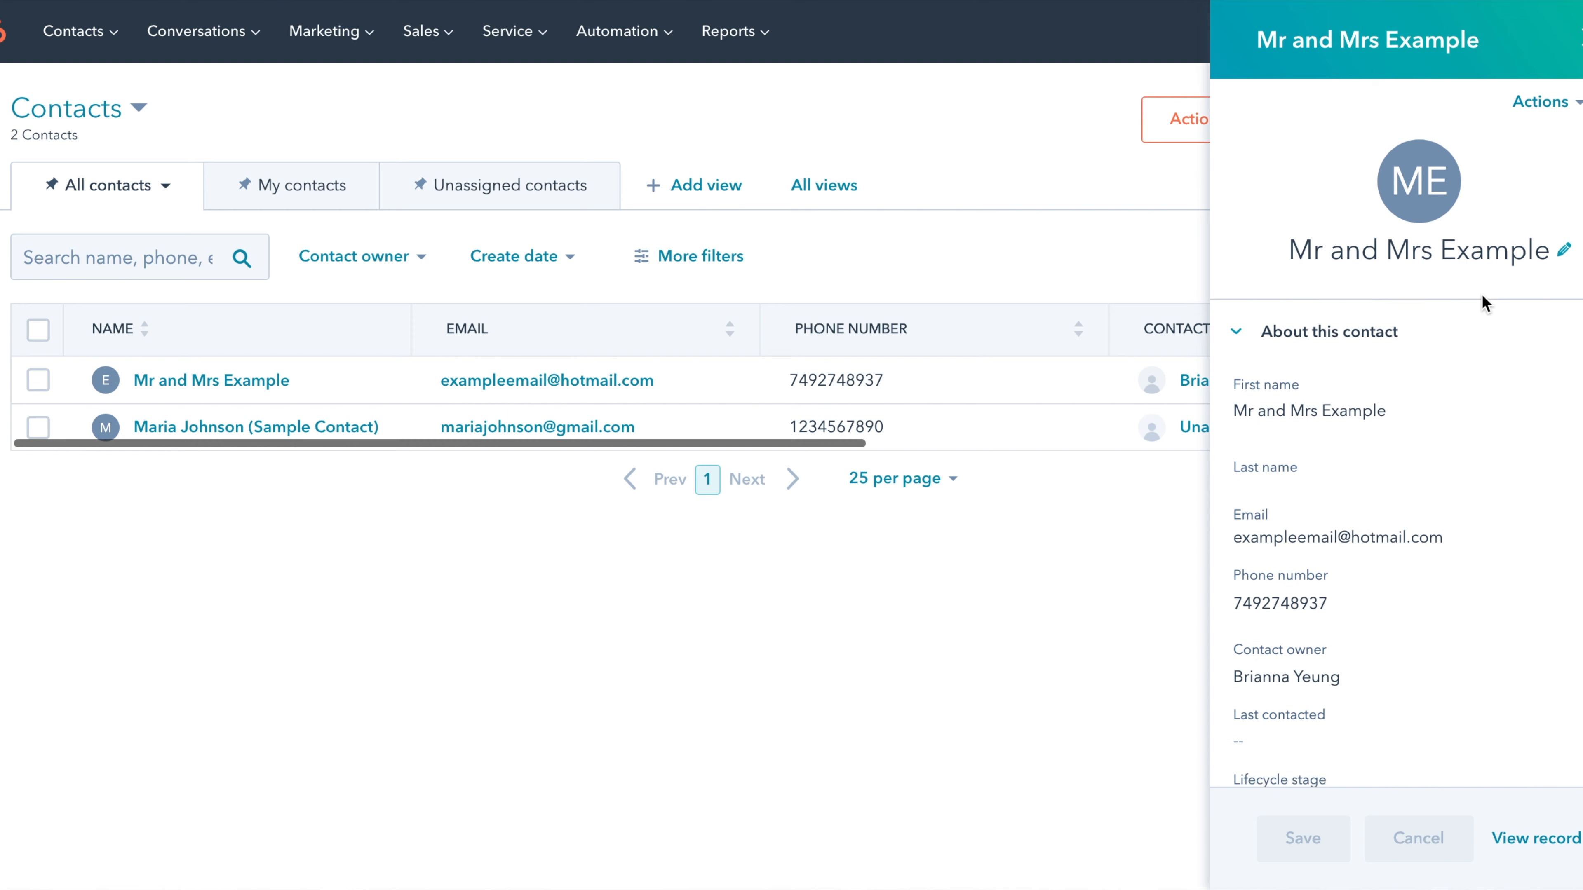
{"action": "scroll", "coordinate": [1483, 299], "scroll_direction": "down", "scroll_amount": 1}
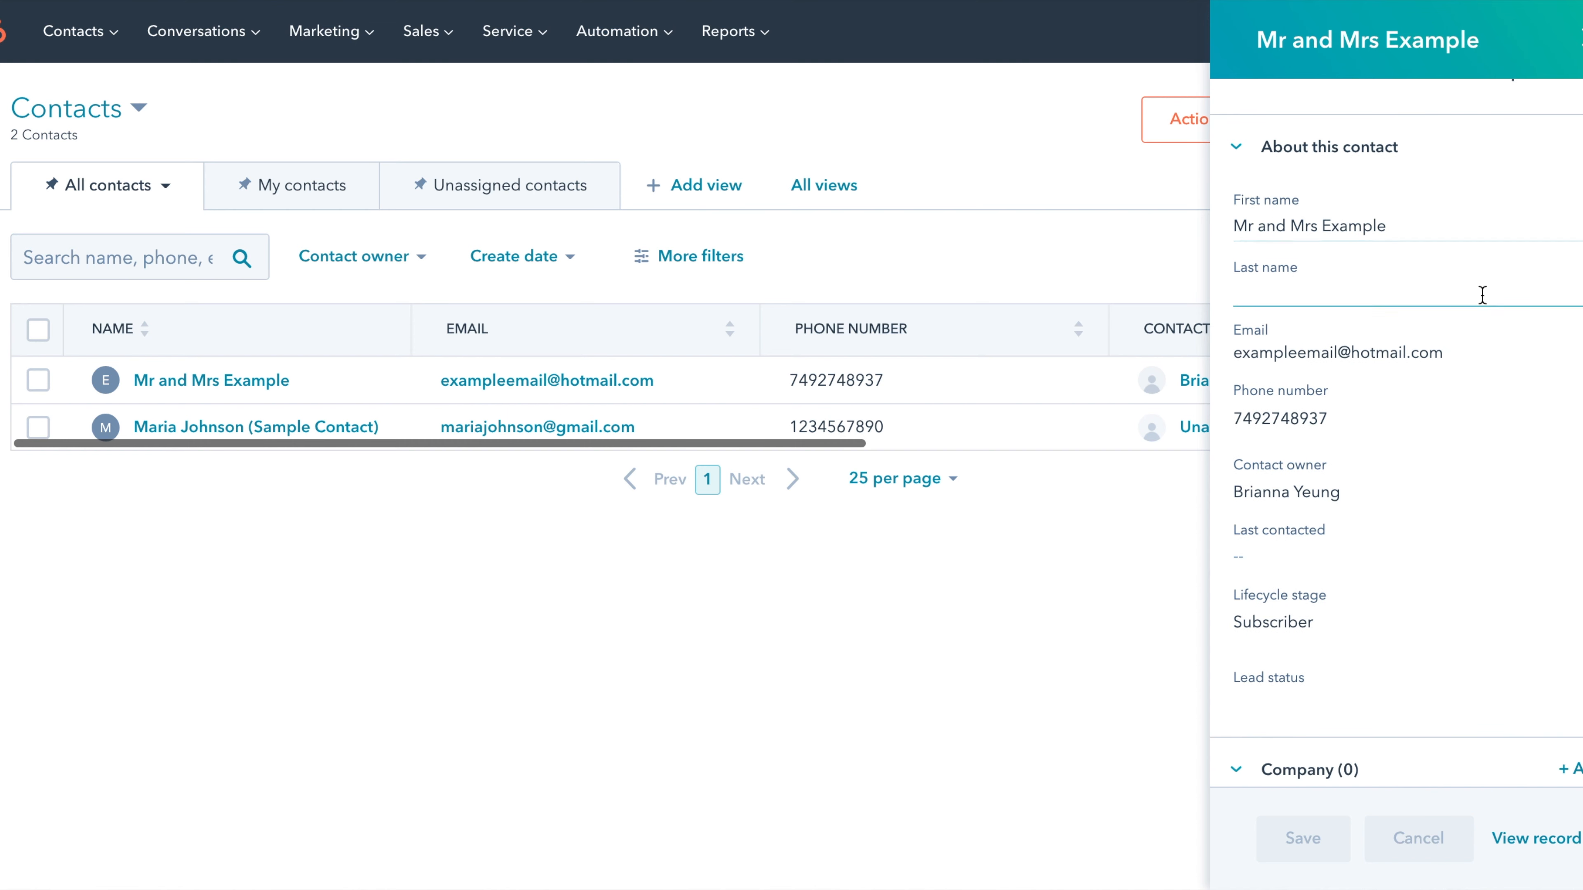
{"action": "left_click", "coordinate": [1252, 155]}
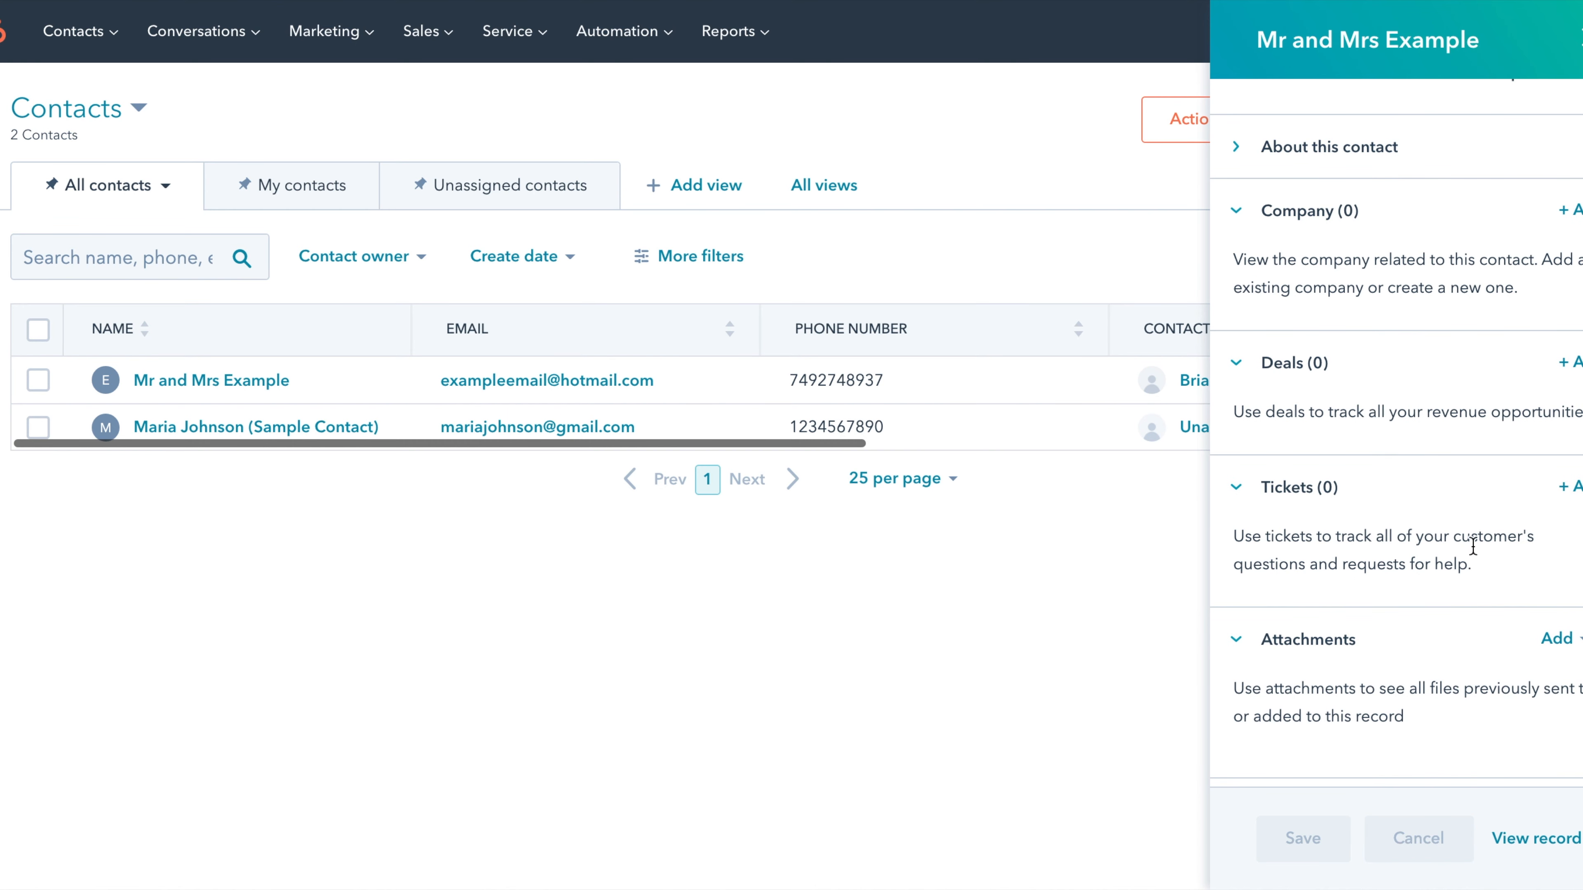
{"action": "left_click", "coordinate": [1580, 38]}
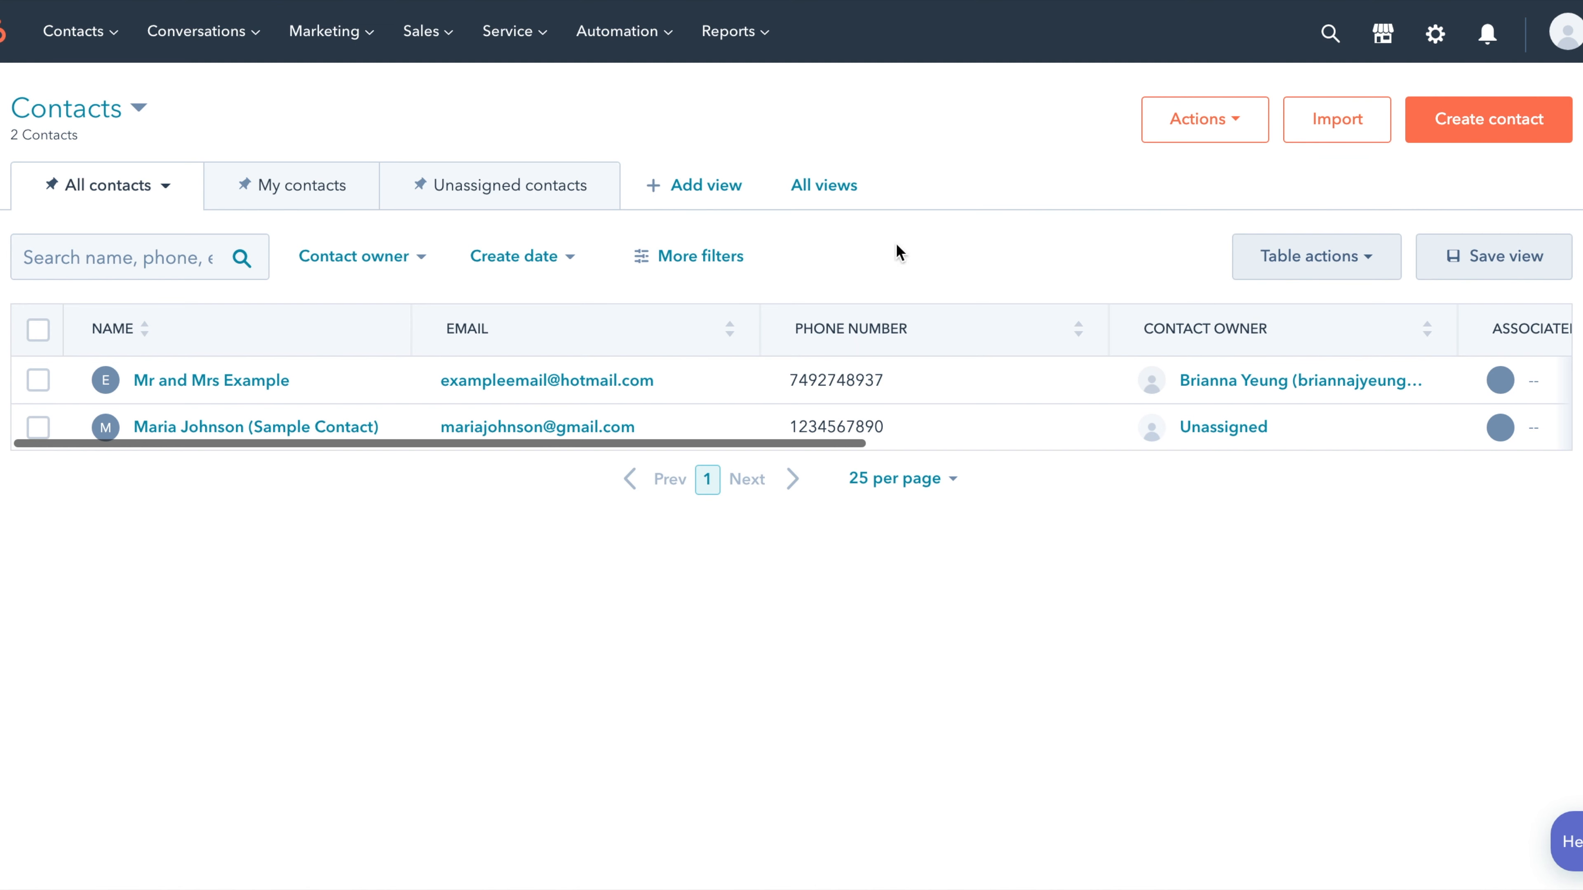
- Reopen the contact record and check its details, Emails and Activity tabs
{"action": "left_click", "coordinate": [203, 380]}
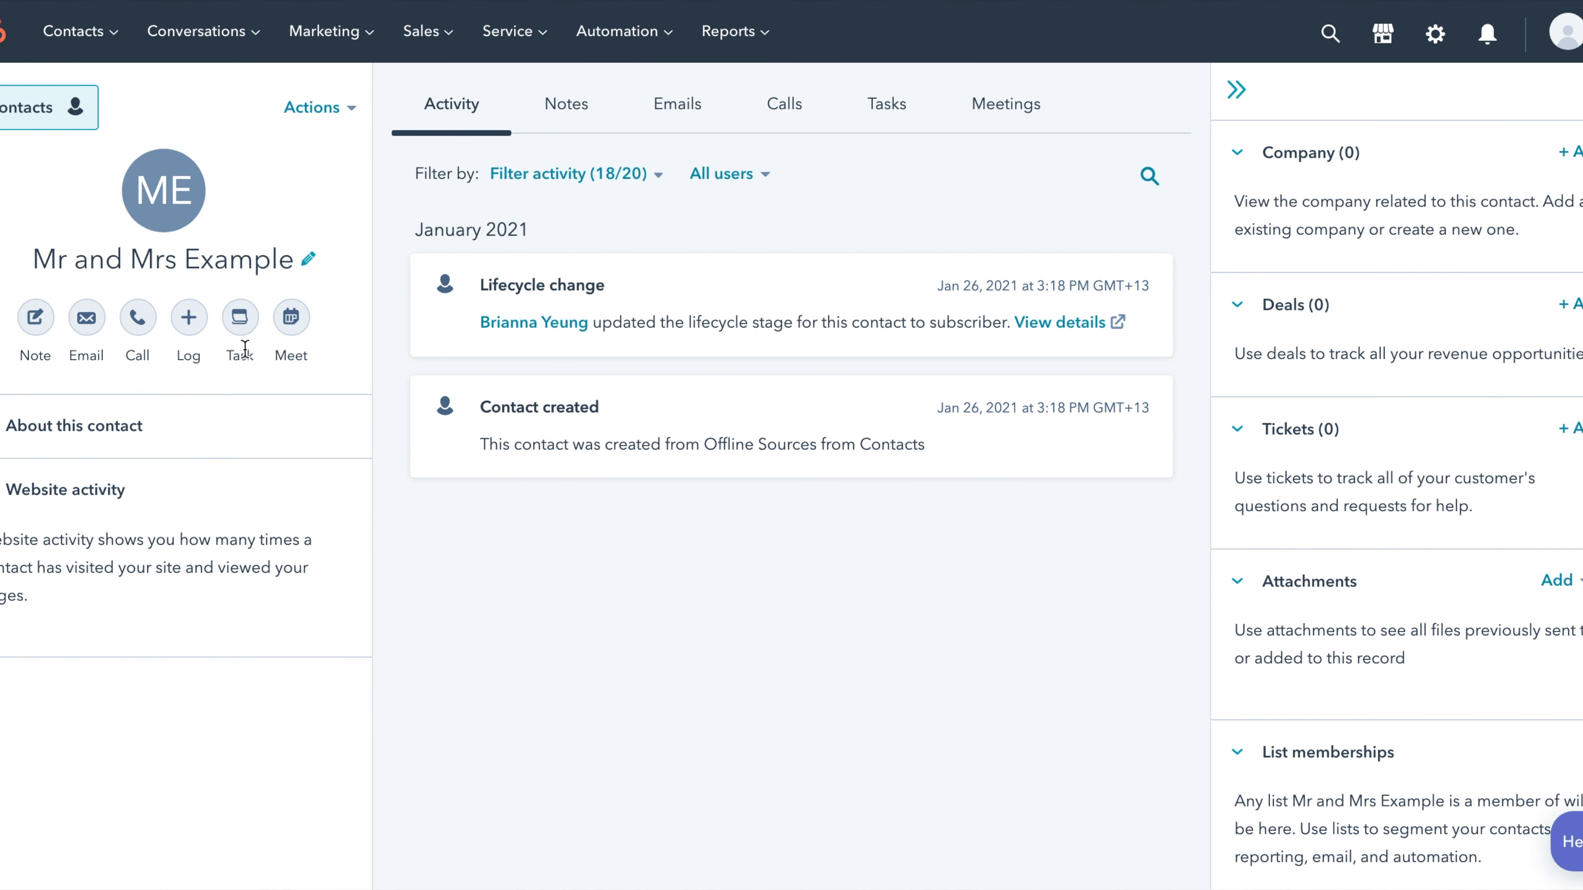
{"action": "left_click", "coordinate": [129, 424]}
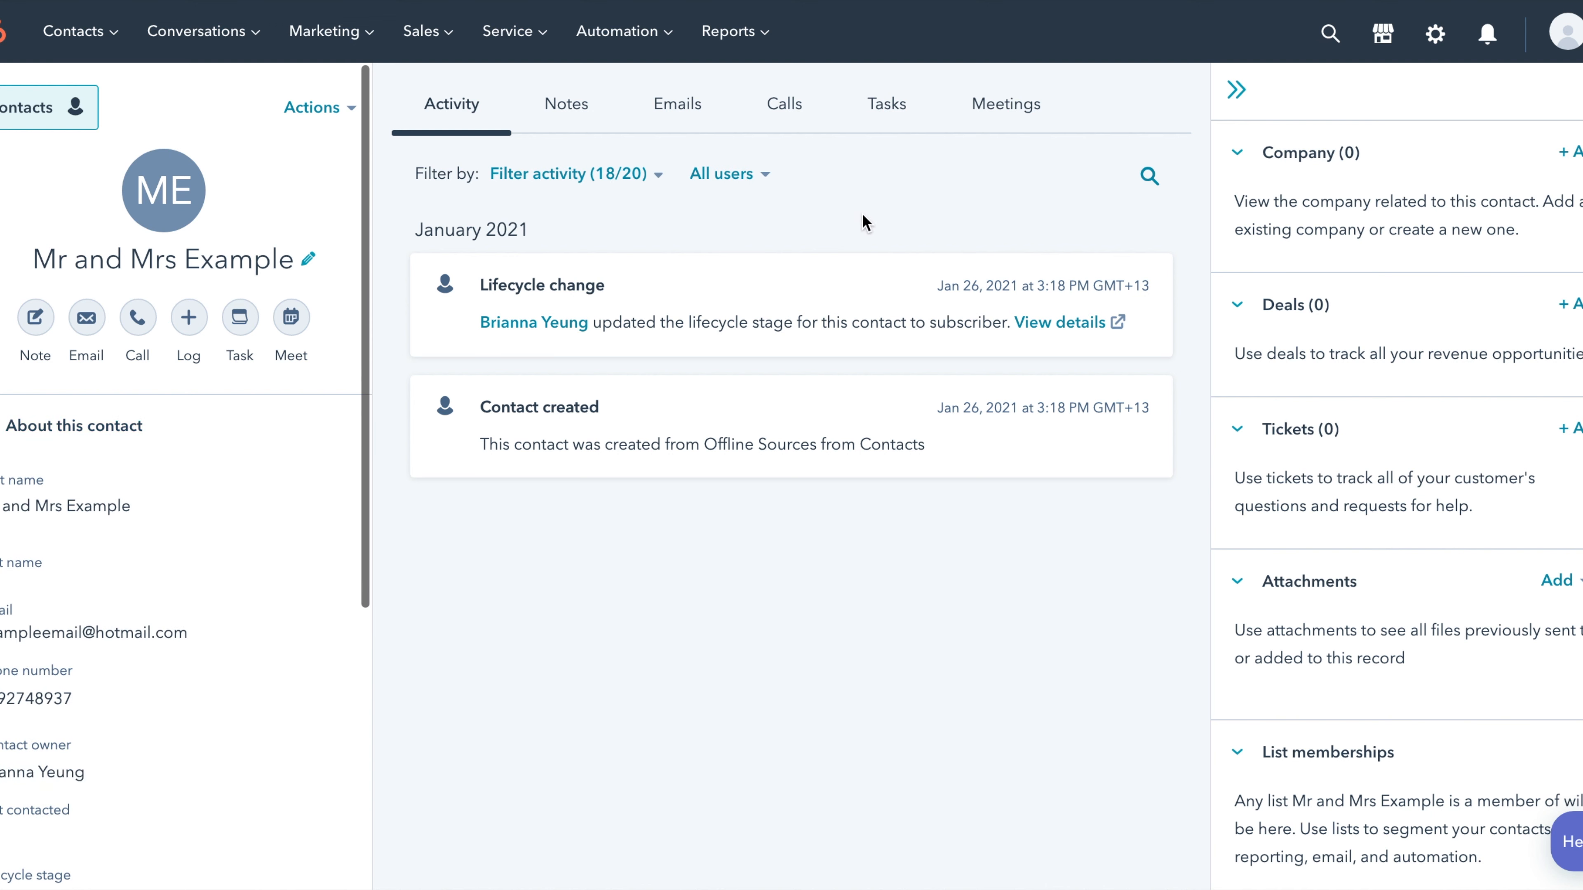
{"action": "left_click", "coordinate": [693, 120]}
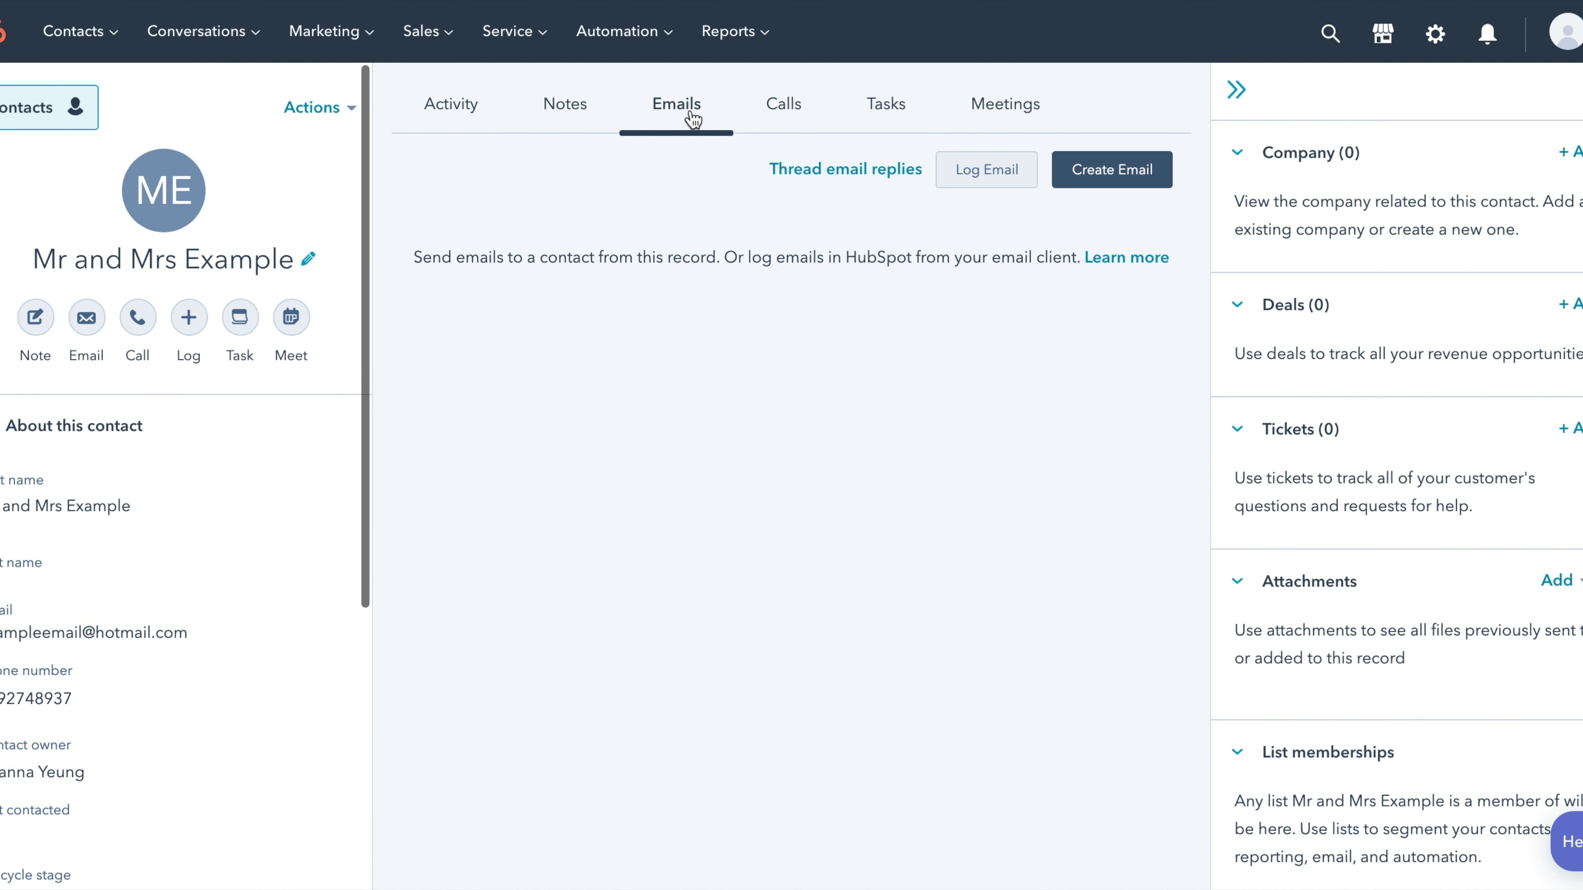
{"action": "left_click", "coordinate": [474, 112]}
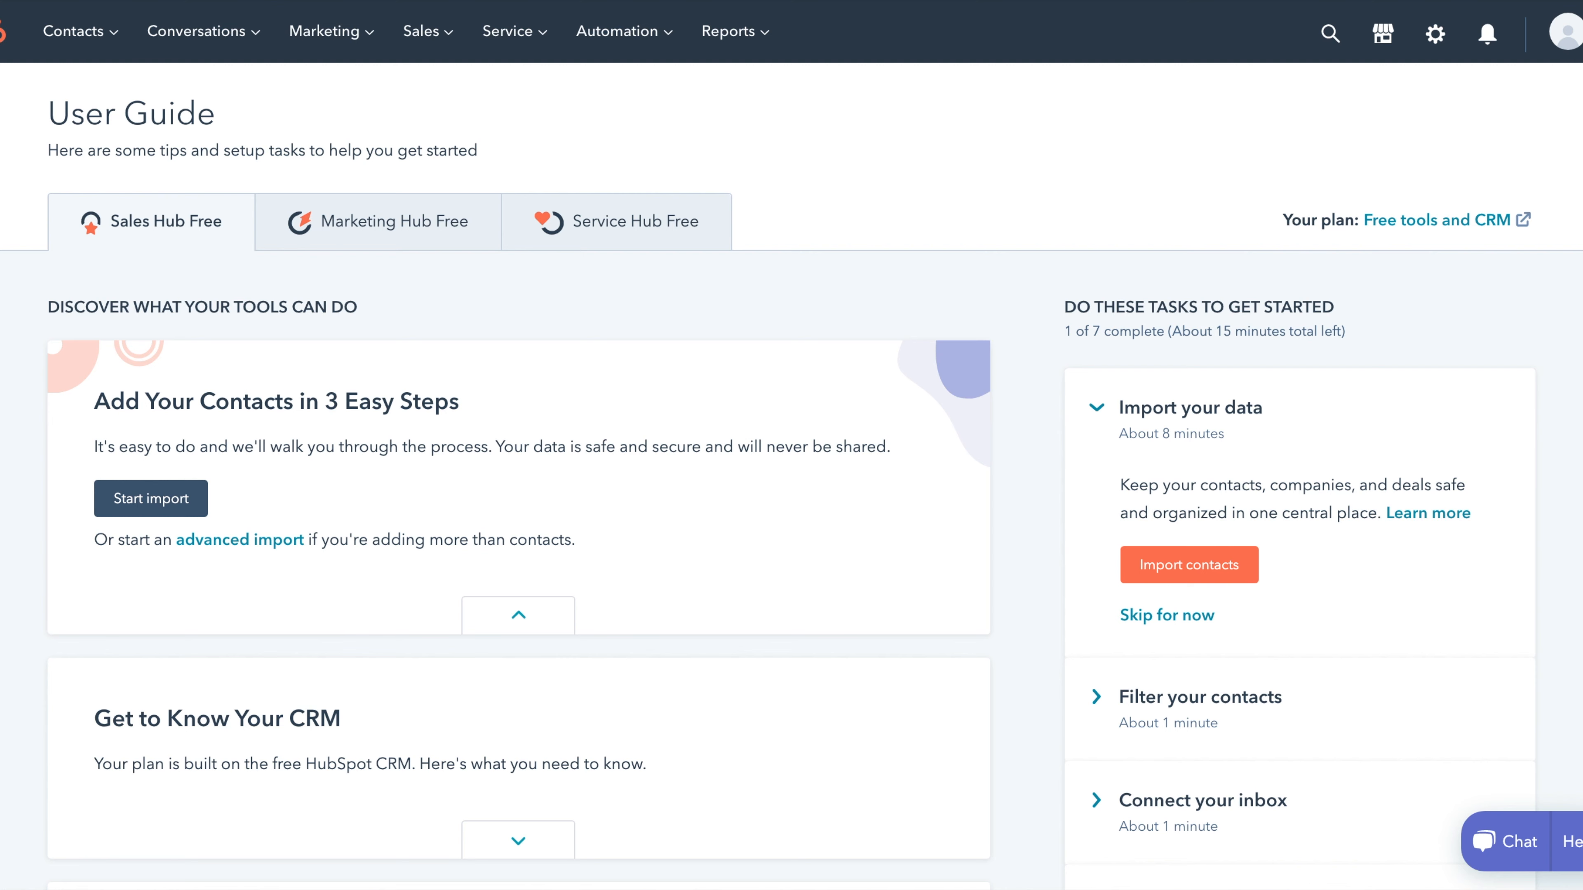
- From Settings' Email Integrations page, open the Office 365 HubSpot Sales add-in listing on AppSource
{"action": "left_click", "coordinate": [1433, 37]}
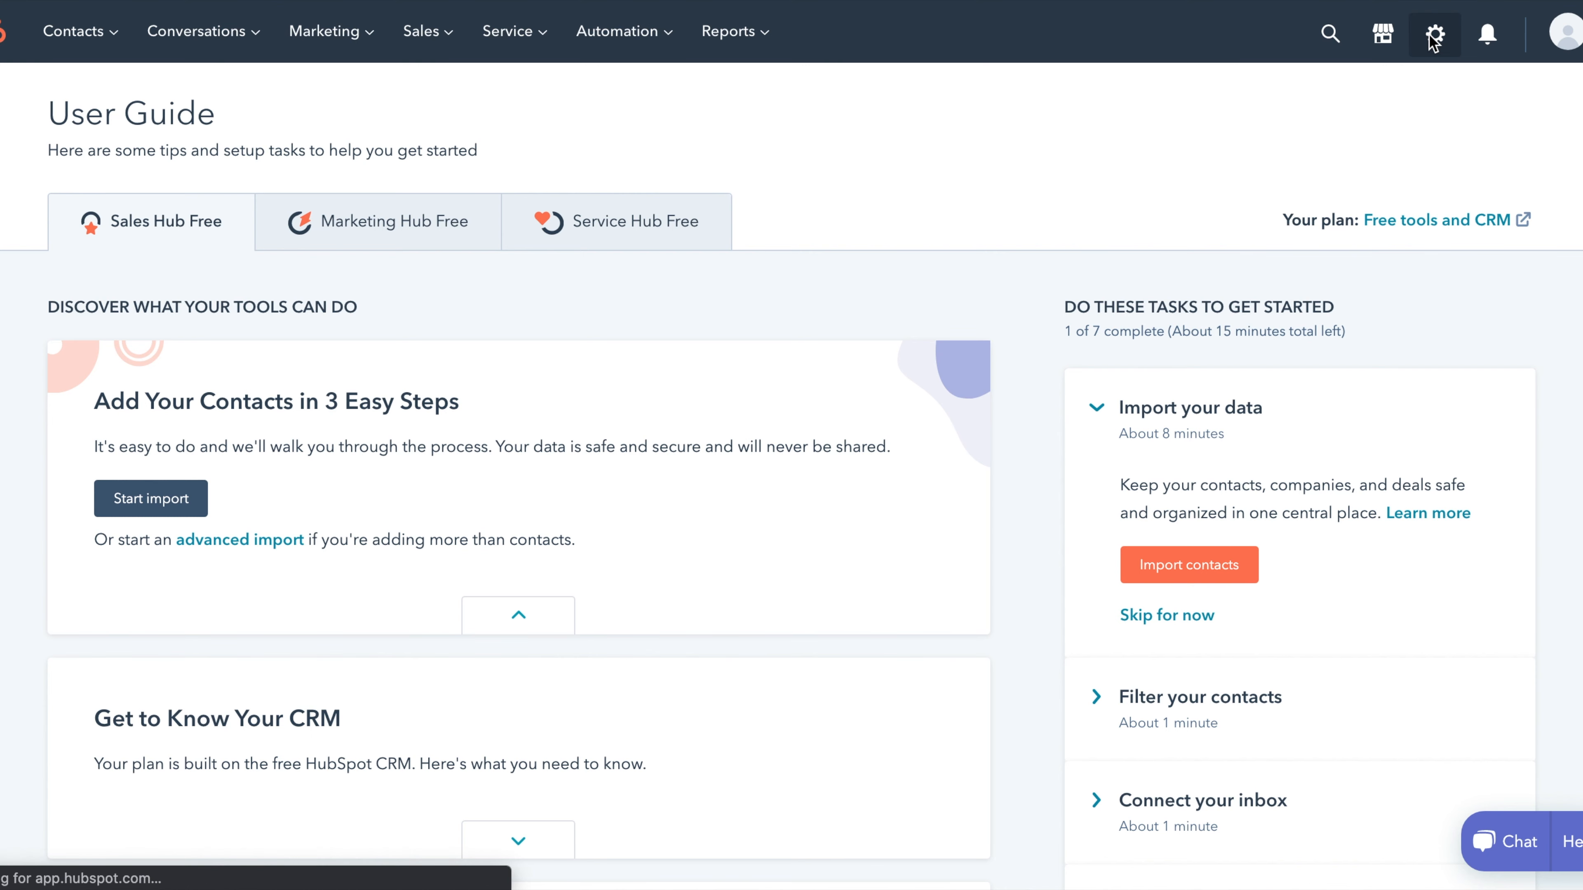
{"action": "scroll", "coordinate": [100, 543], "scroll_direction": "down", "scroll_amount": 3}
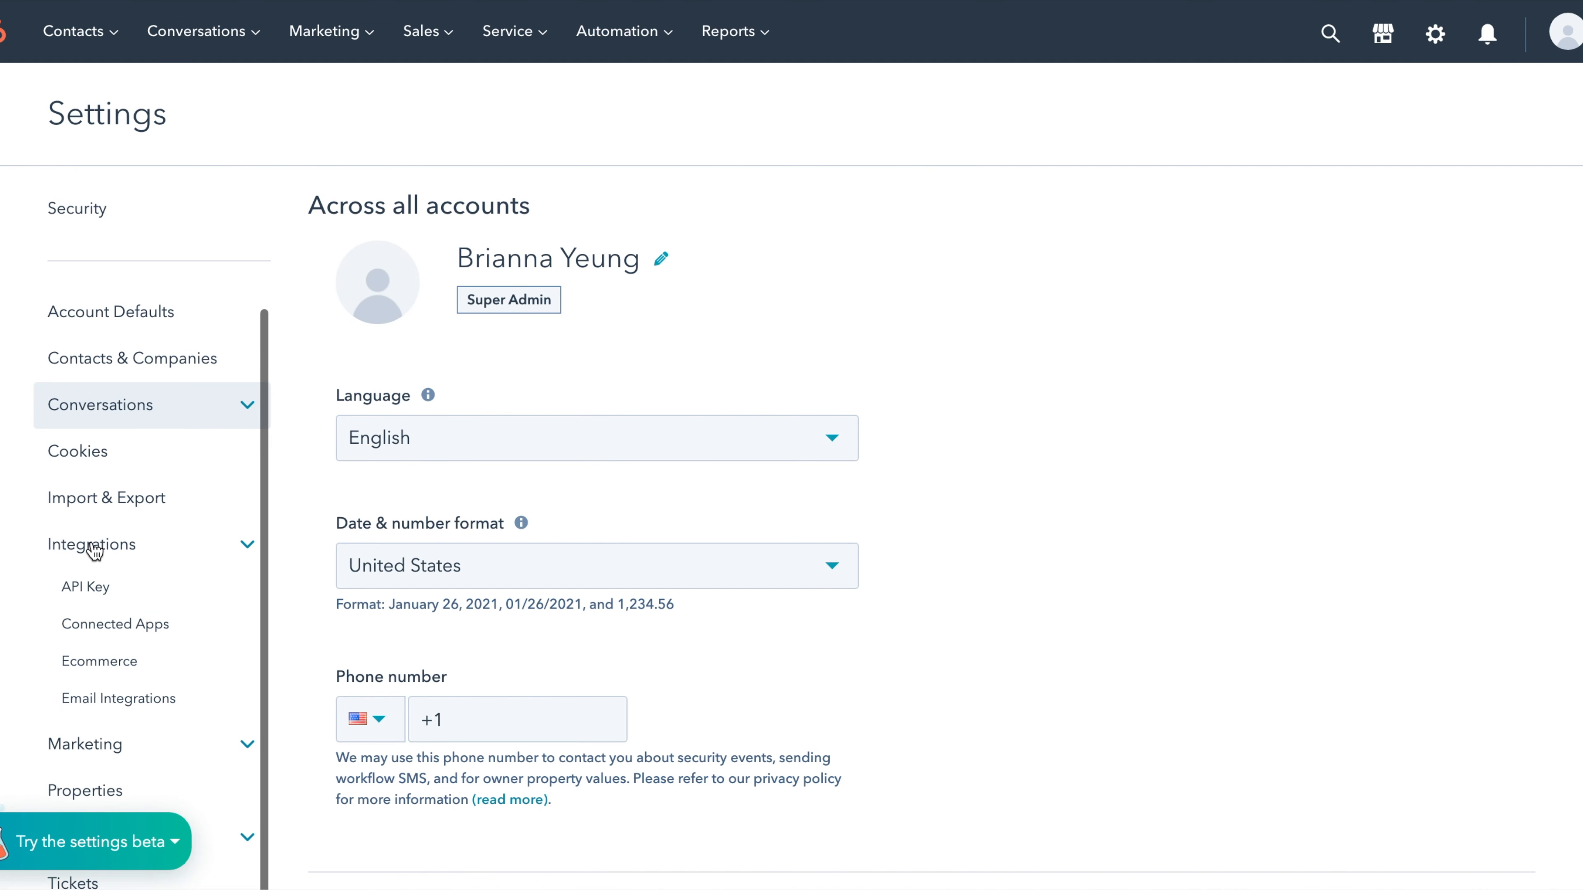
{"action": "left_click", "coordinate": [143, 551]}
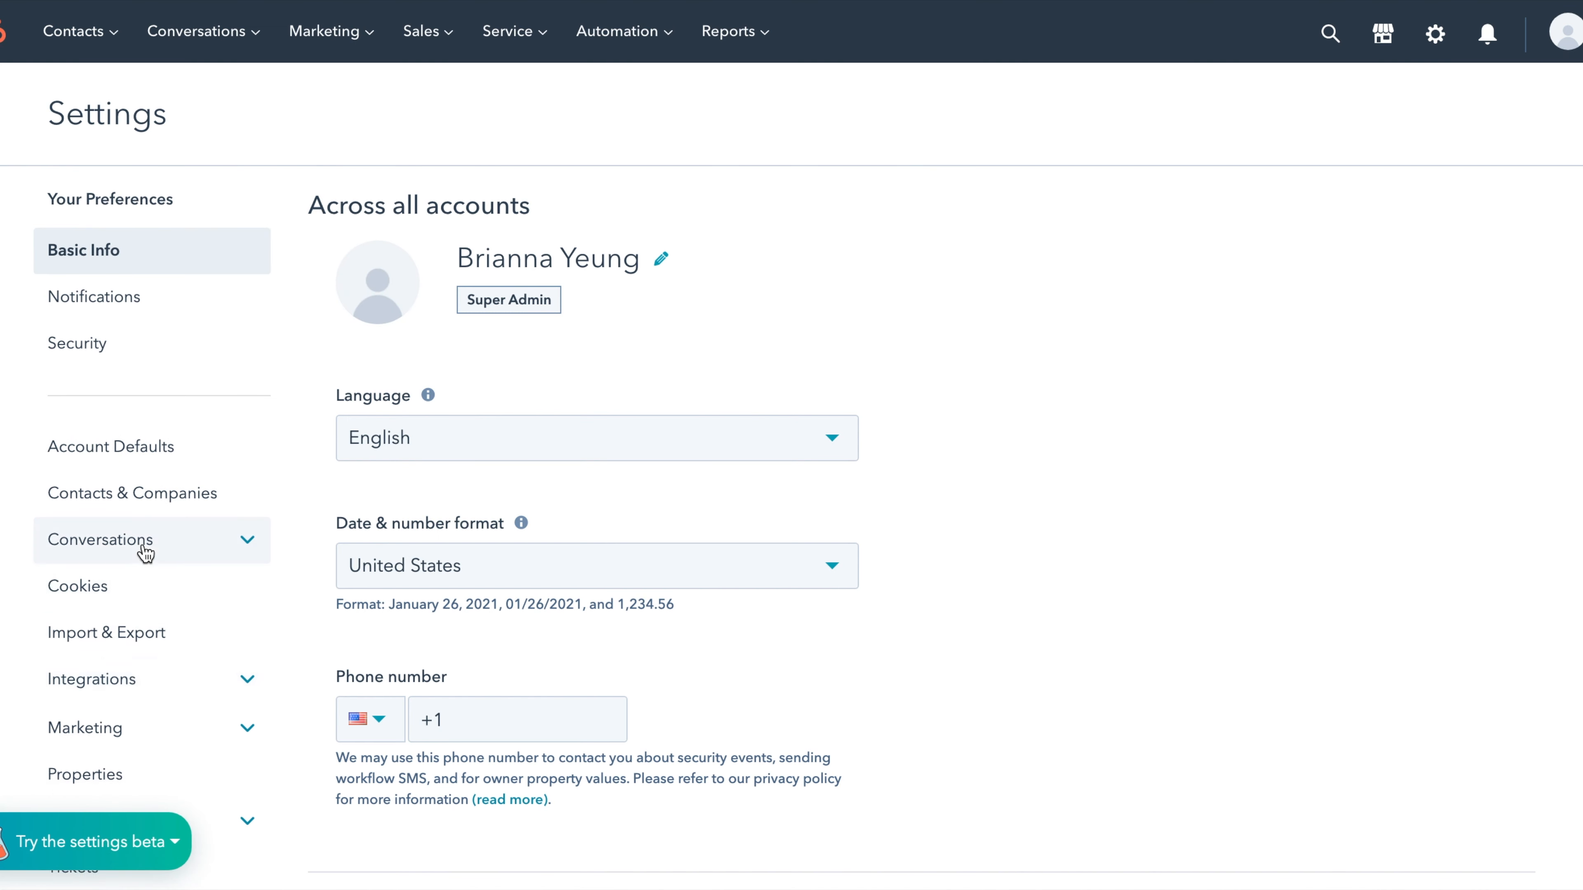
{"action": "left_click", "coordinate": [136, 678]}
{"action": "scroll", "coordinate": [138, 676], "scroll_direction": "down", "scroll_amount": 2}
{"action": "left_click", "coordinate": [179, 709]}
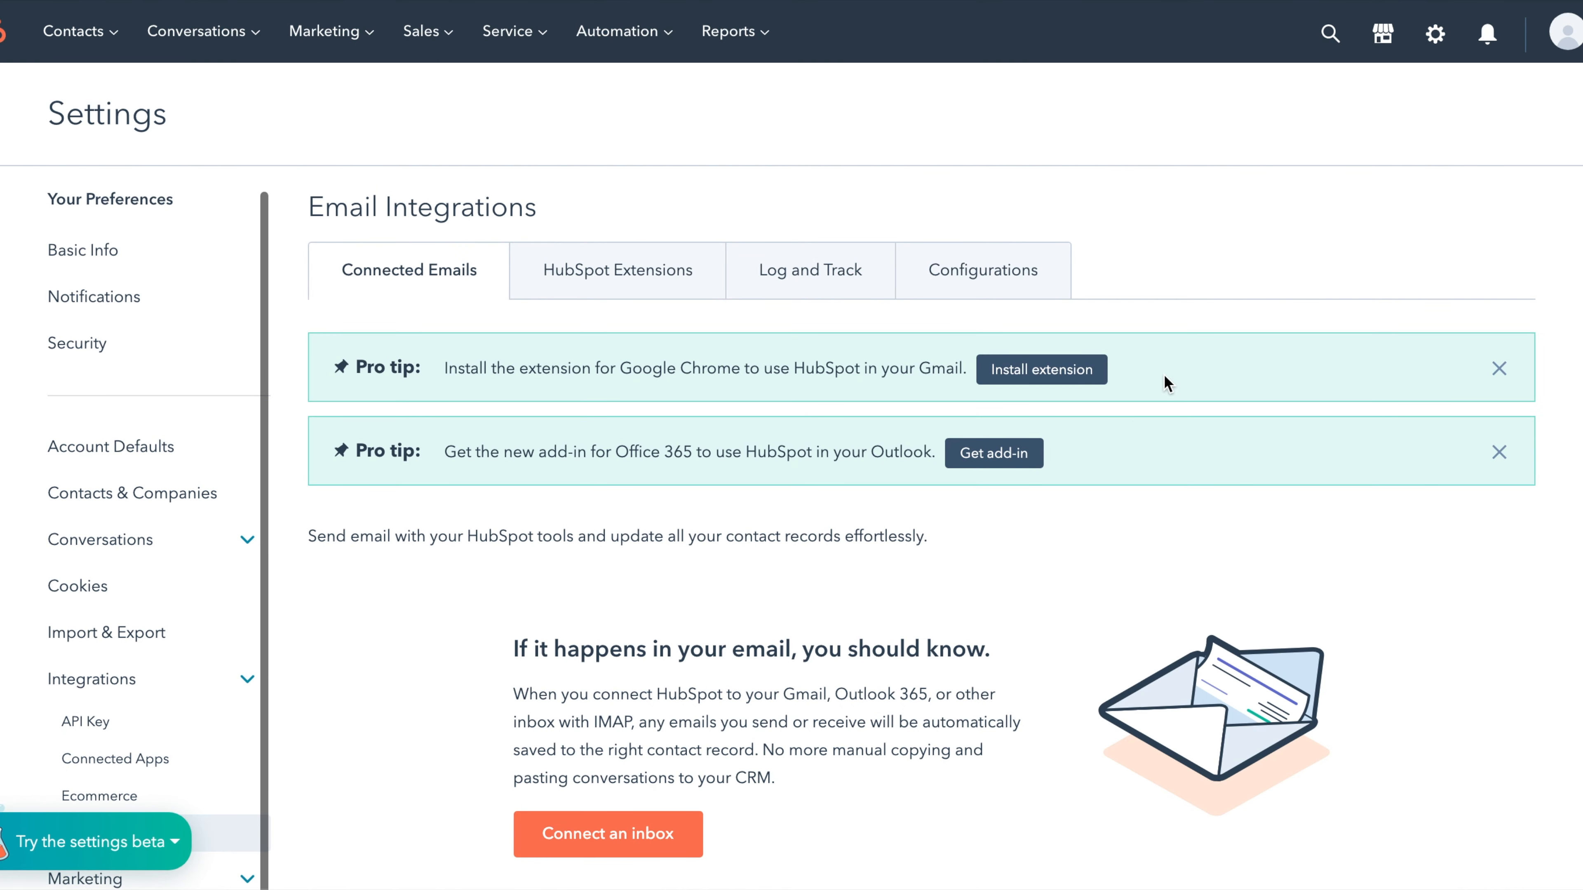
{"action": "left_click", "coordinate": [990, 465]}
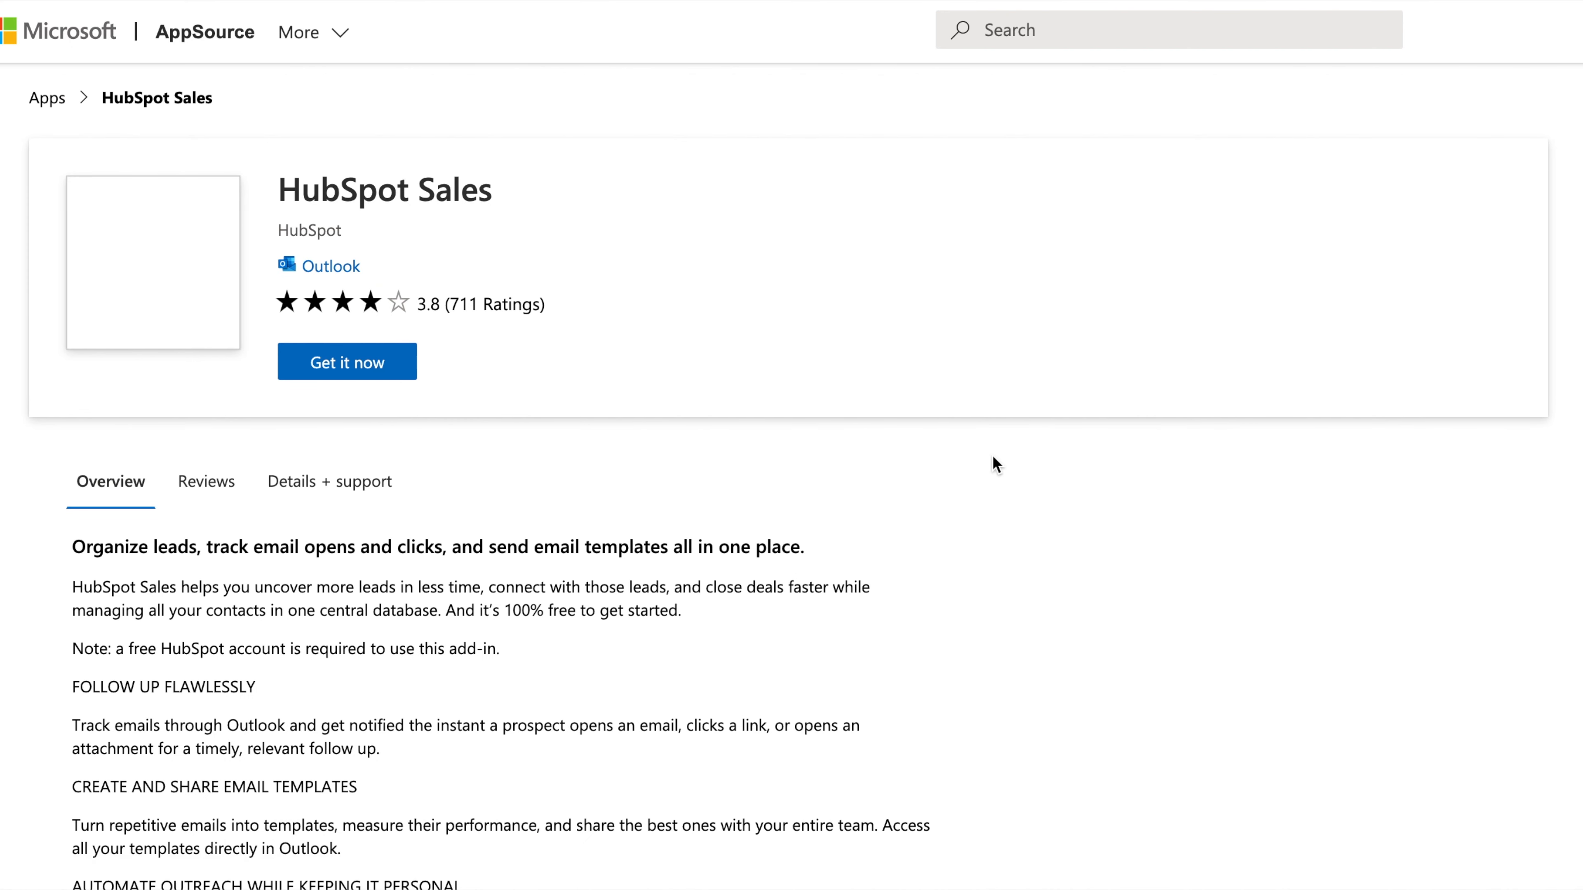
- Choose Get it now for the HubSpot Sales add-in and sign in with the Outlook e-mail
{"action": "left_click", "coordinate": [754, 374]}
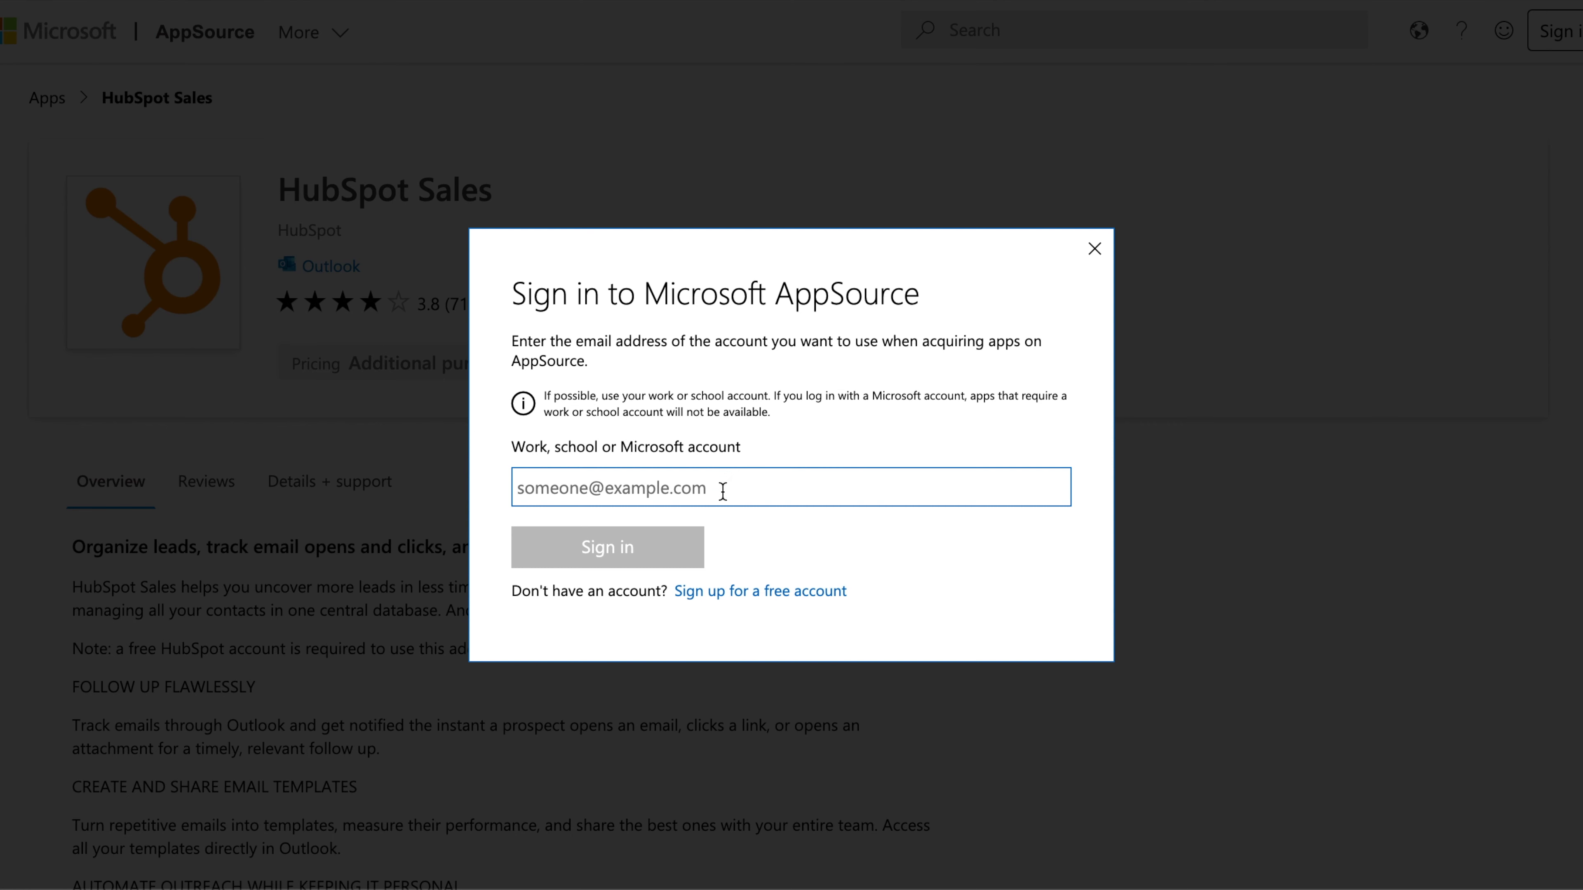
{"action": "key", "text": "Return"}
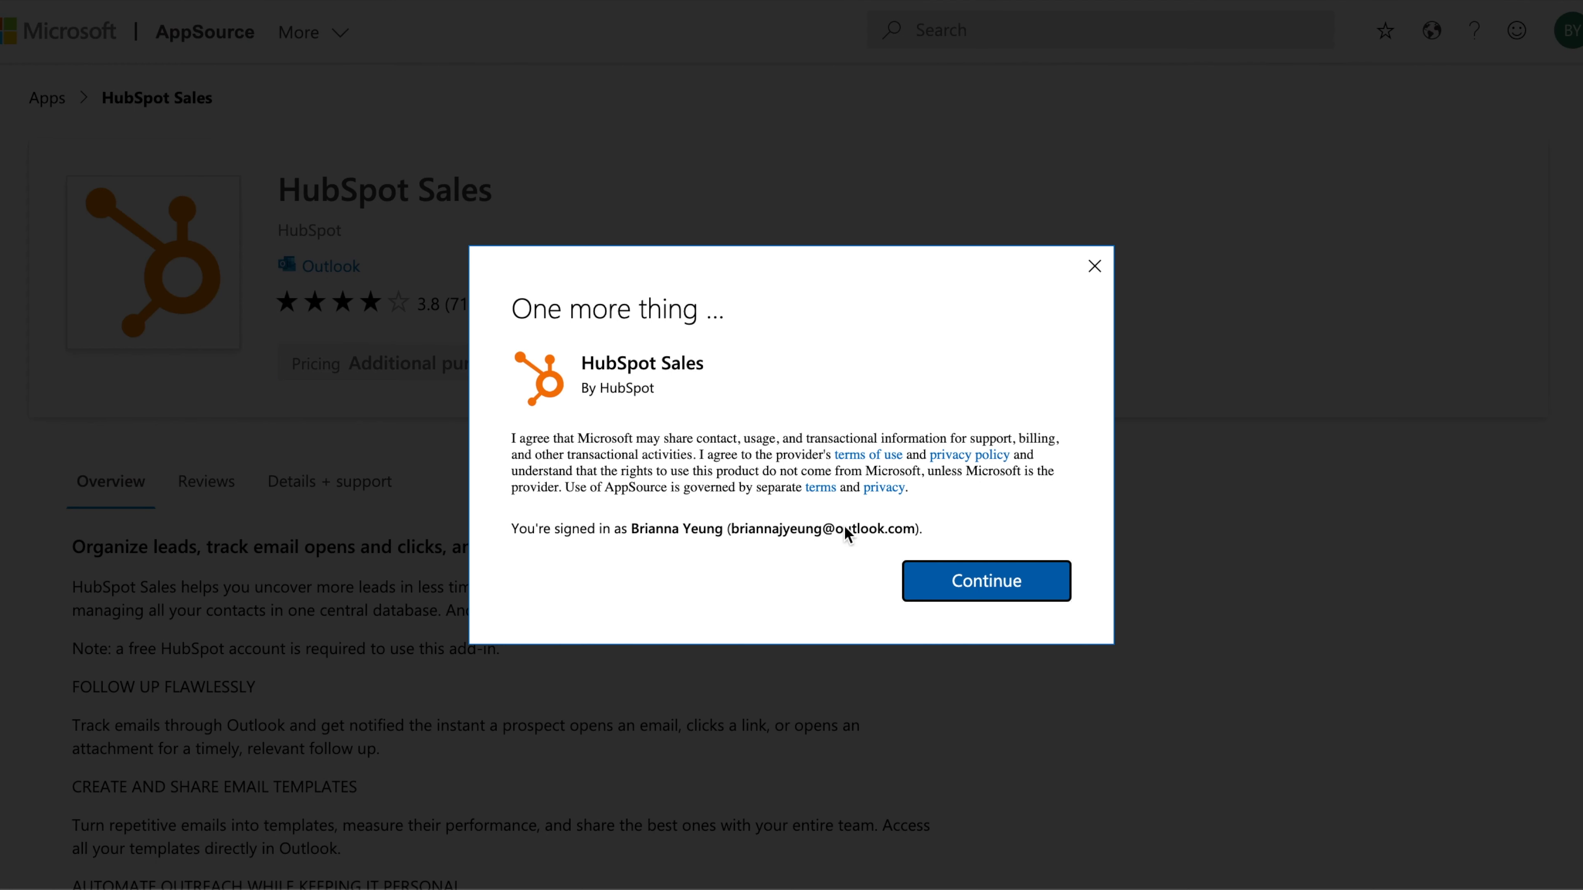
- Add the HubSpot Sales add-in to Outlook, dismiss its getting-started guide, and start connecting an inbox
{"action": "left_click", "coordinate": [1021, 599]}
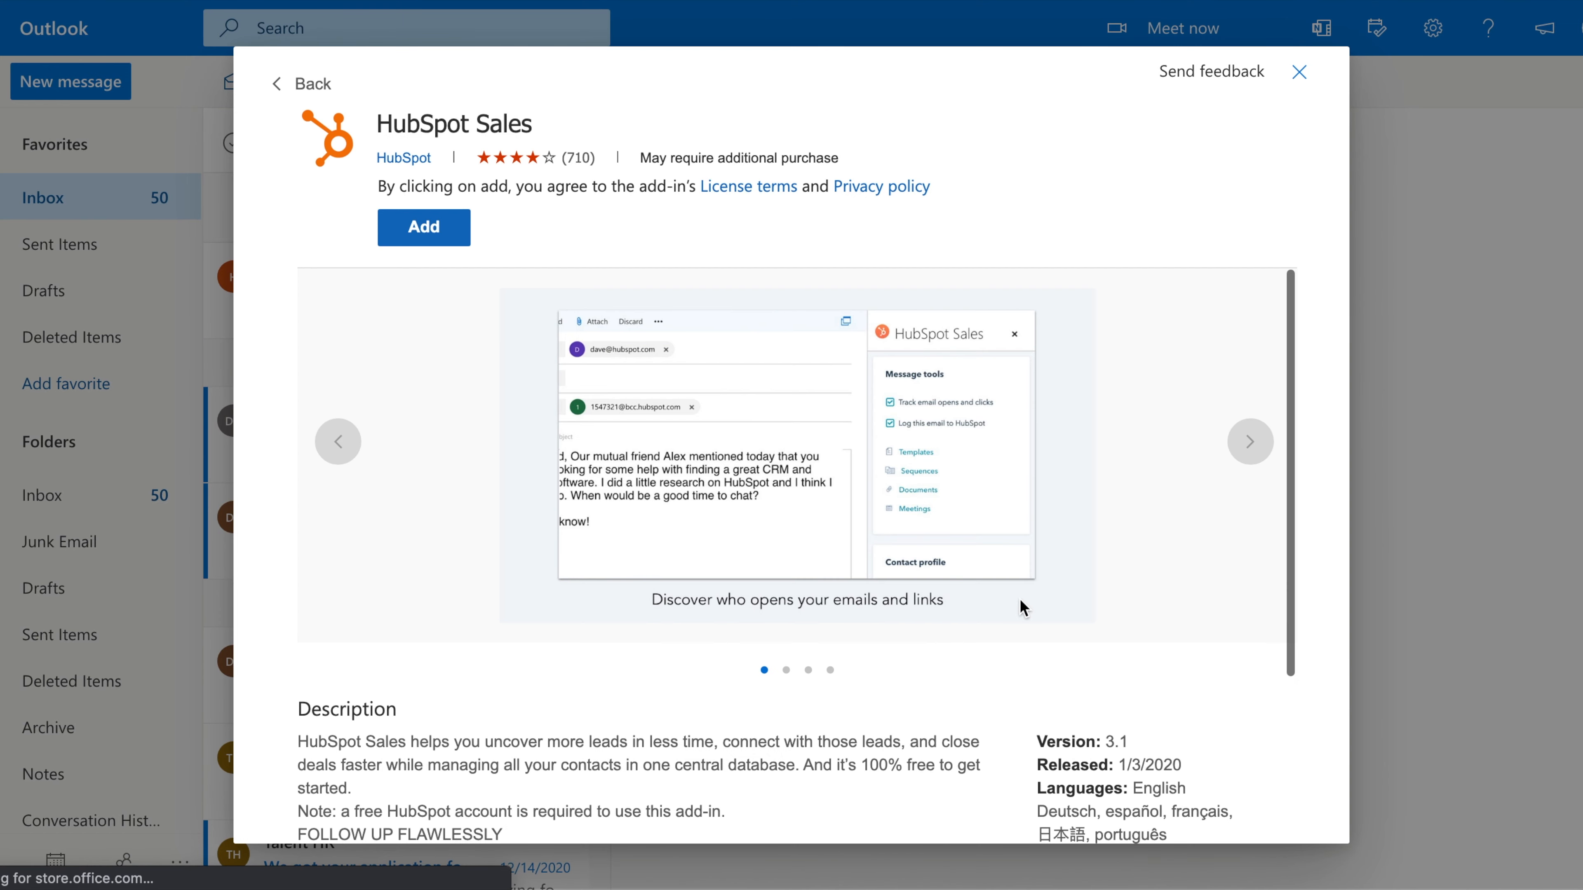
{"action": "left_click", "coordinate": [436, 234]}
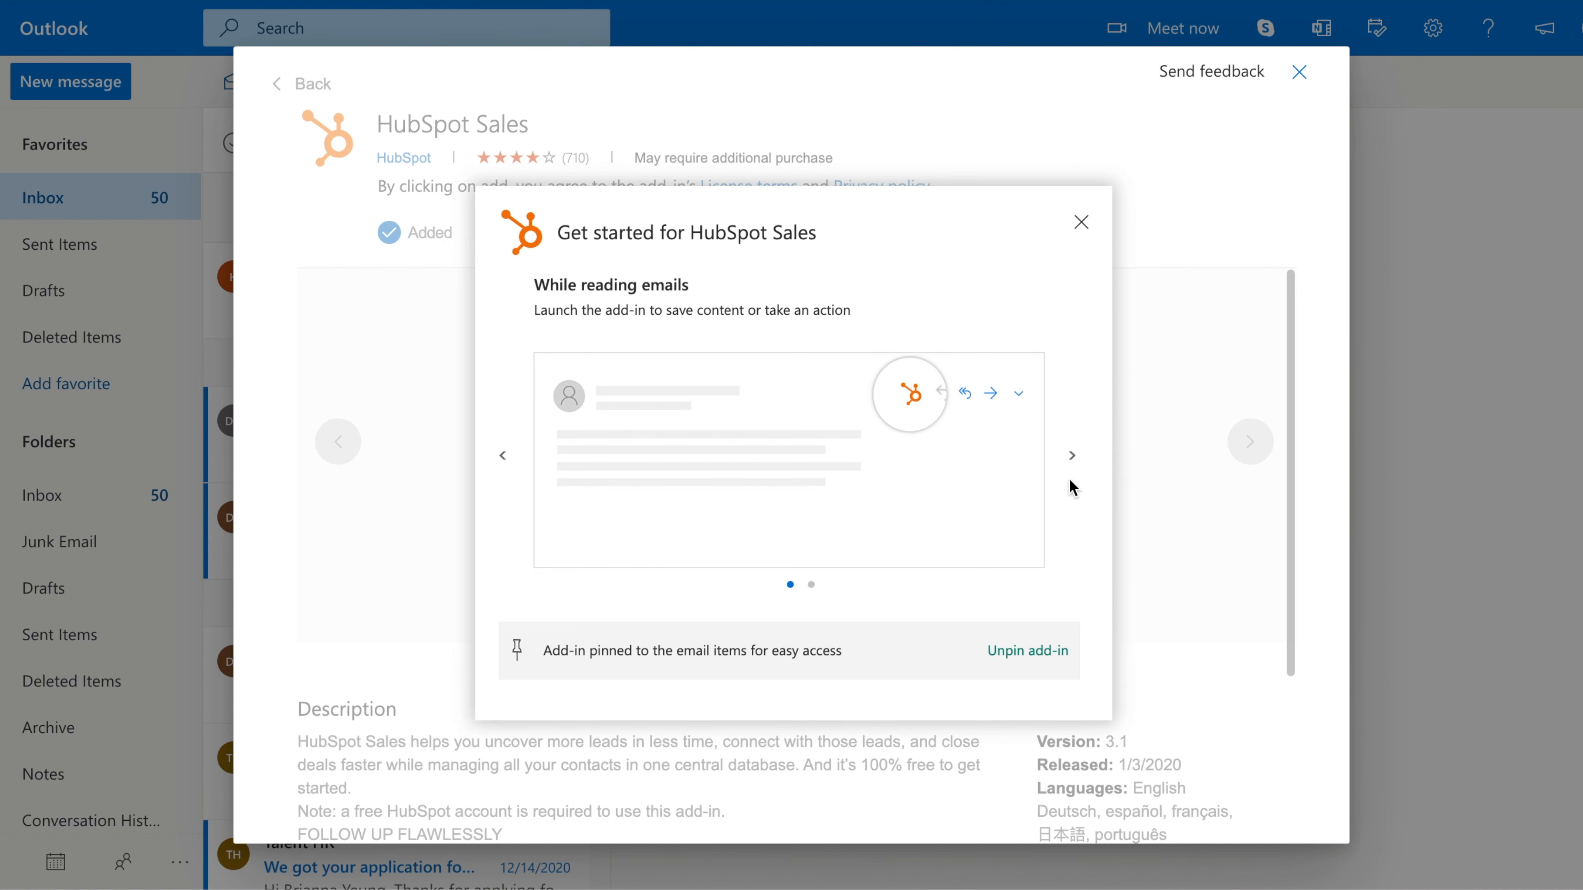
{"action": "left_click", "coordinate": [1072, 457]}
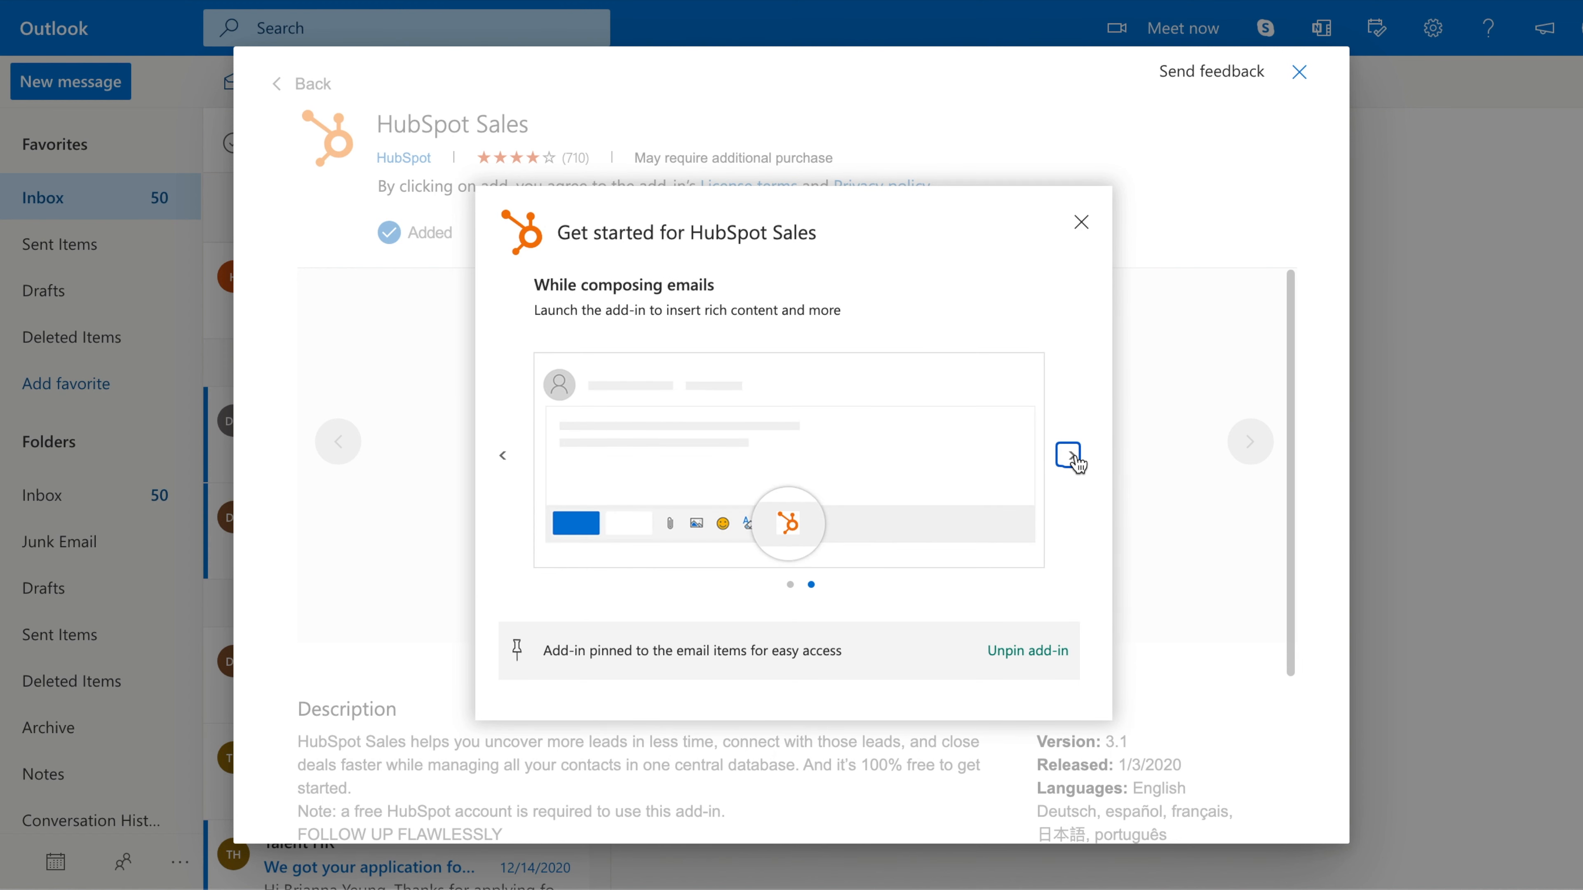
{"action": "left_click", "coordinate": [1076, 229]}
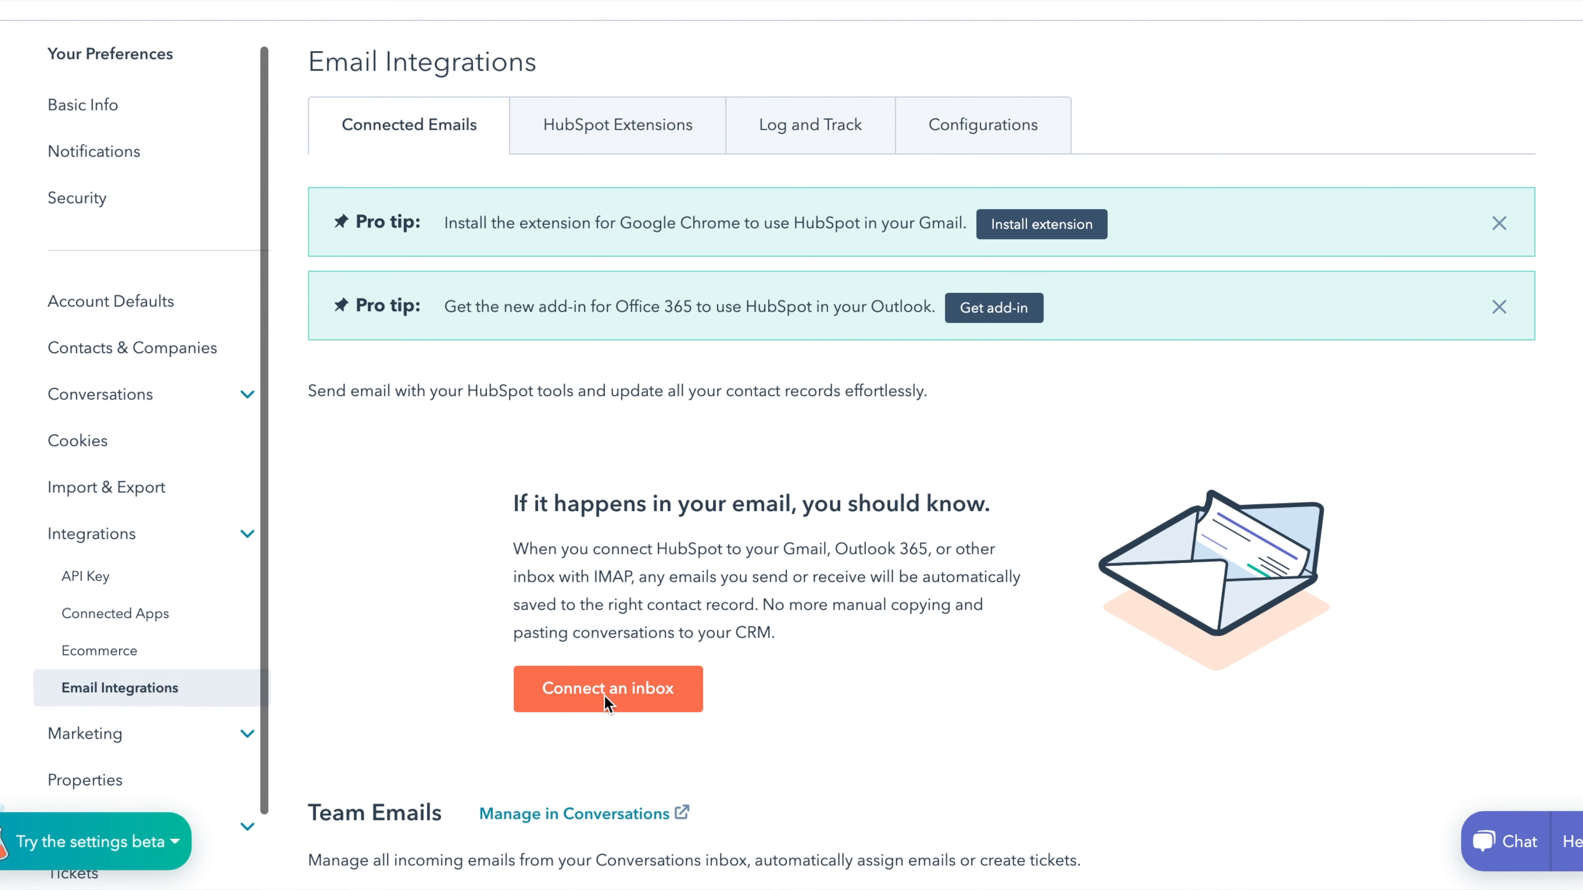
{"action": "left_click", "coordinate": [605, 692]}
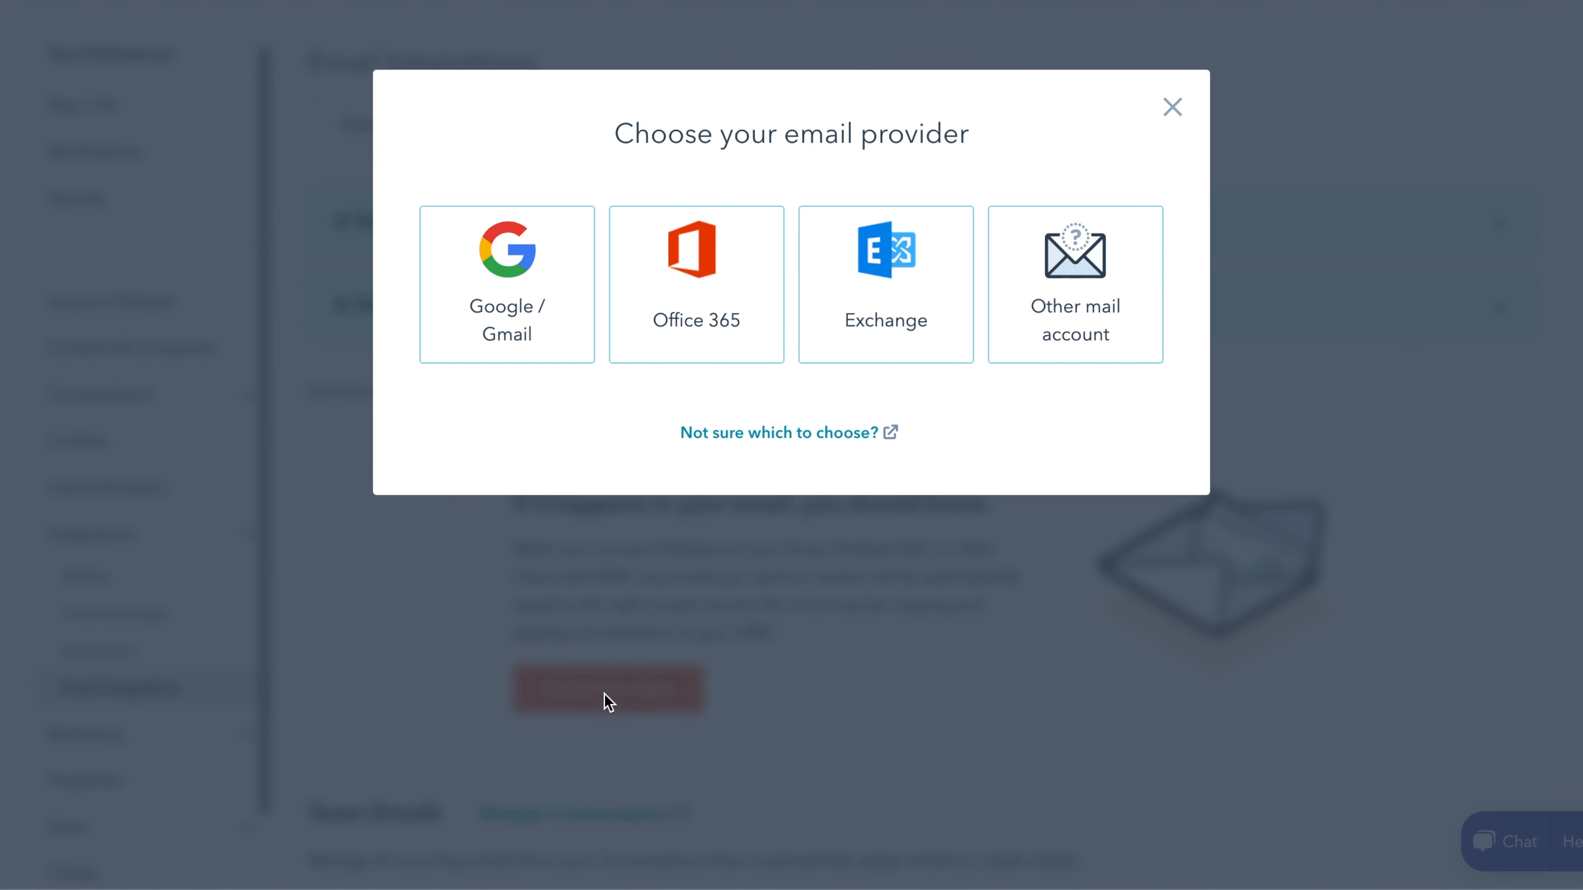
- Choose Office 365 with inbox automation on and continue to Microsoft's consent page
{"action": "left_click", "coordinate": [692, 319]}
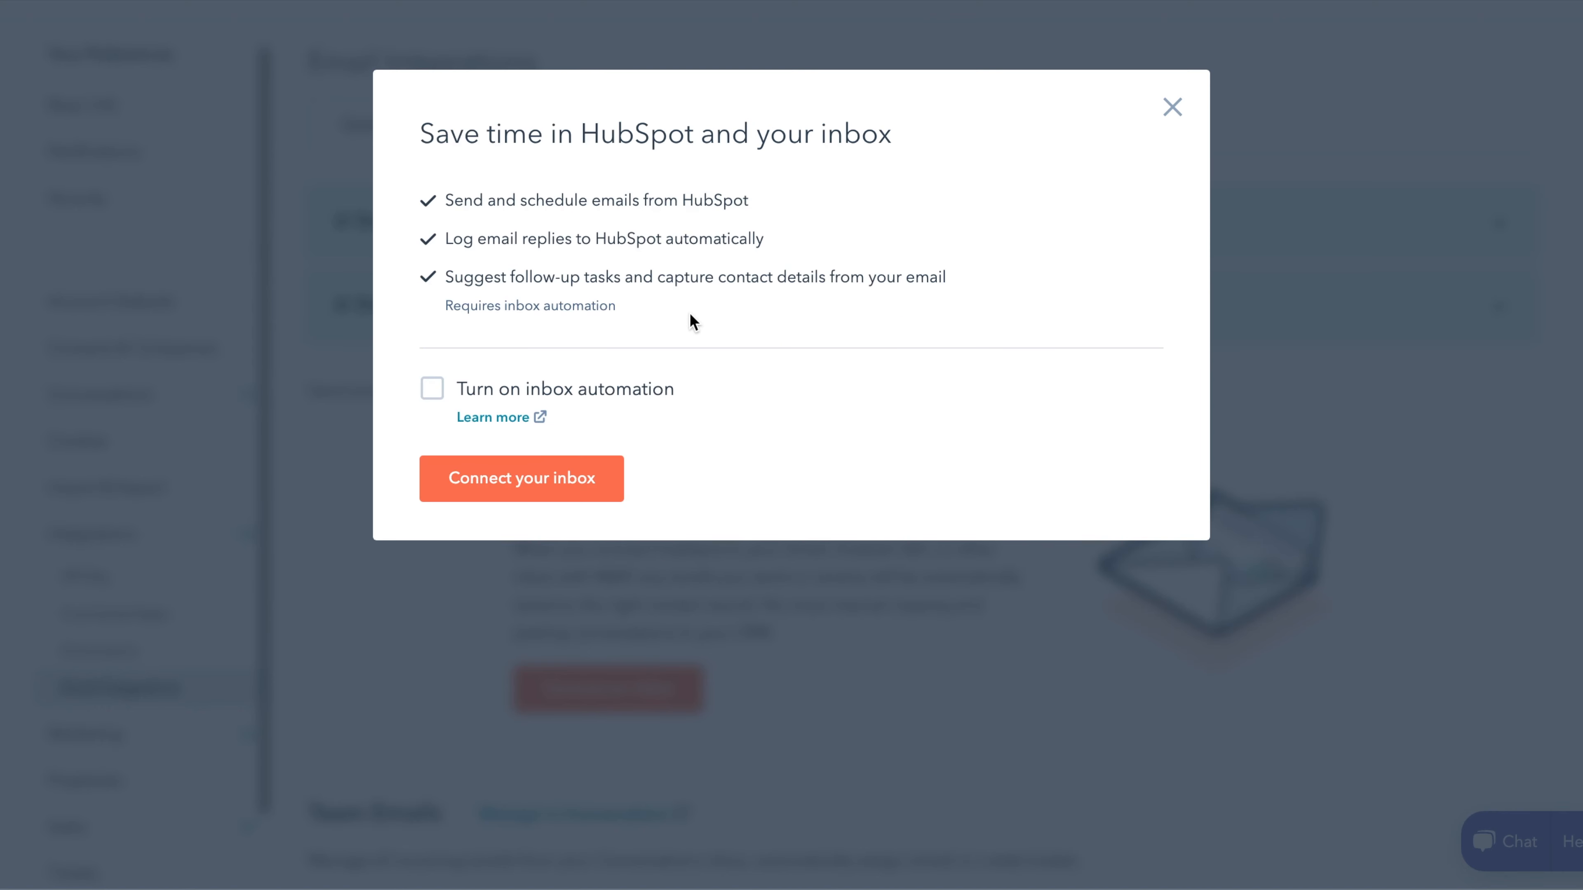
{"action": "left_click", "coordinate": [440, 396]}
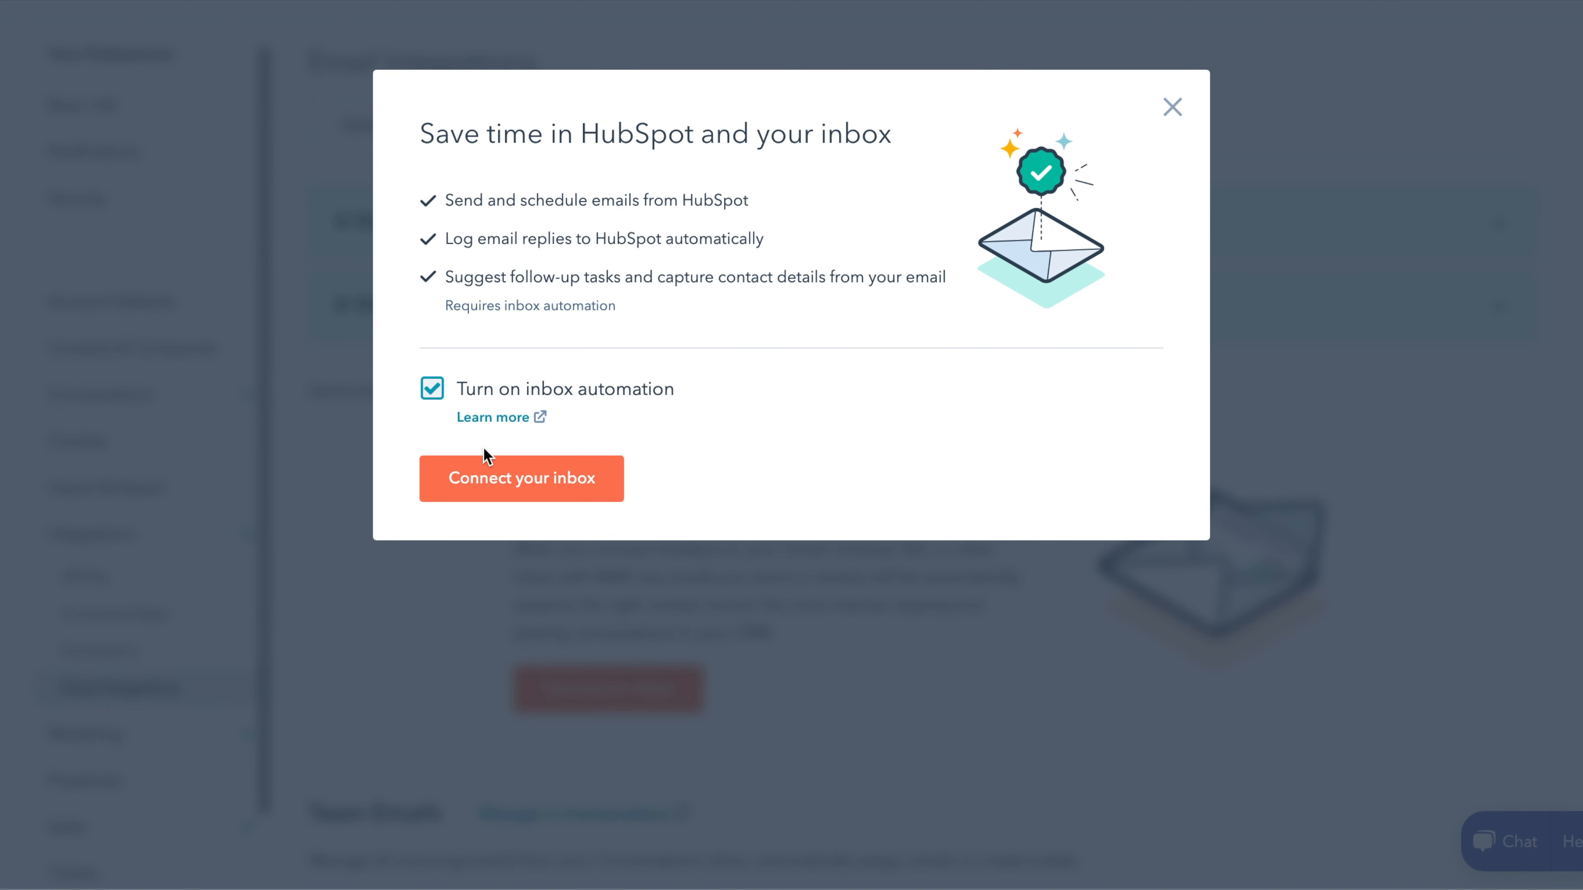
{"action": "left_click", "coordinate": [510, 477]}
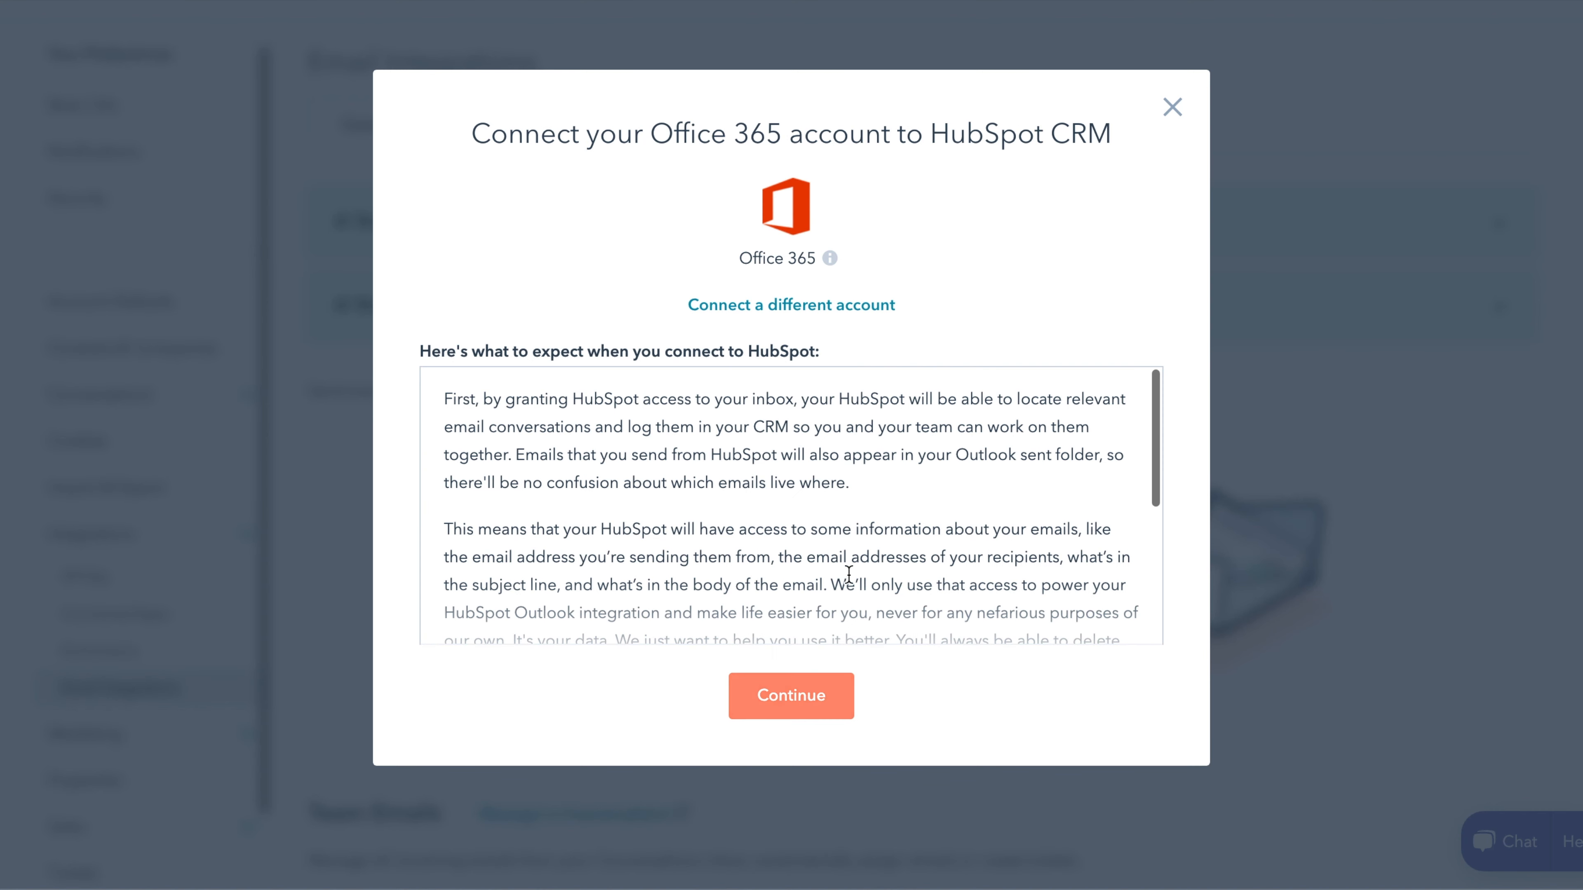
{"action": "scroll", "coordinate": [848, 568], "scroll_direction": "down", "scroll_amount": 5}
{"action": "left_click", "coordinate": [808, 701]}
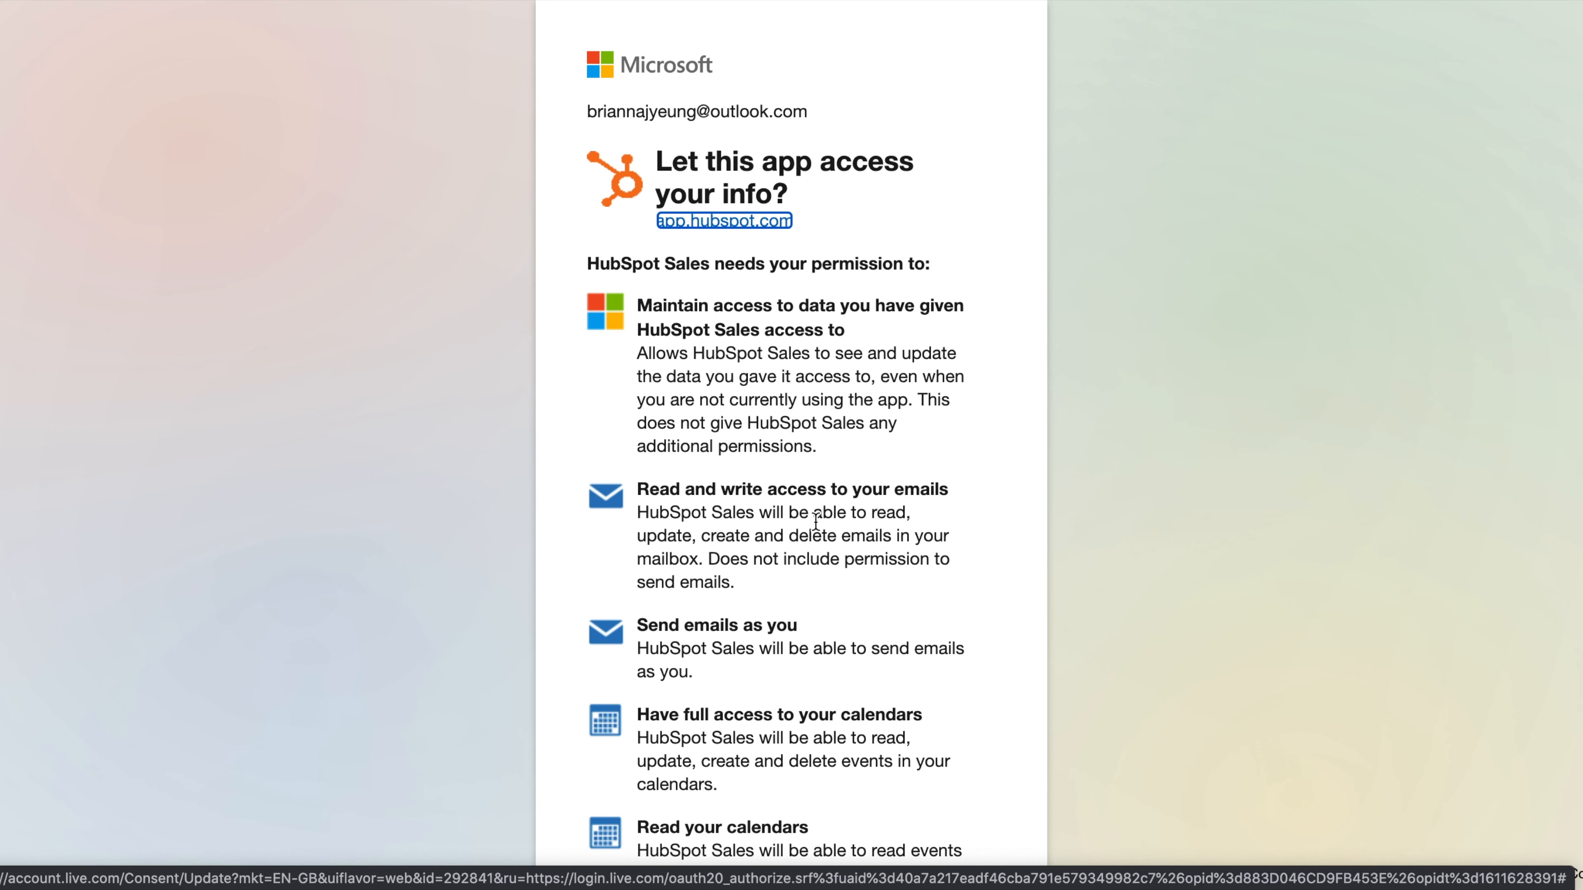
- Accept HubSpot Sales' requested mailbox and calendar permissions on the Microsoft consent page
{"action": "scroll", "coordinate": [806, 692], "scroll_direction": "down", "scroll_amount": 5}
{"action": "left_click", "coordinate": [946, 796]}
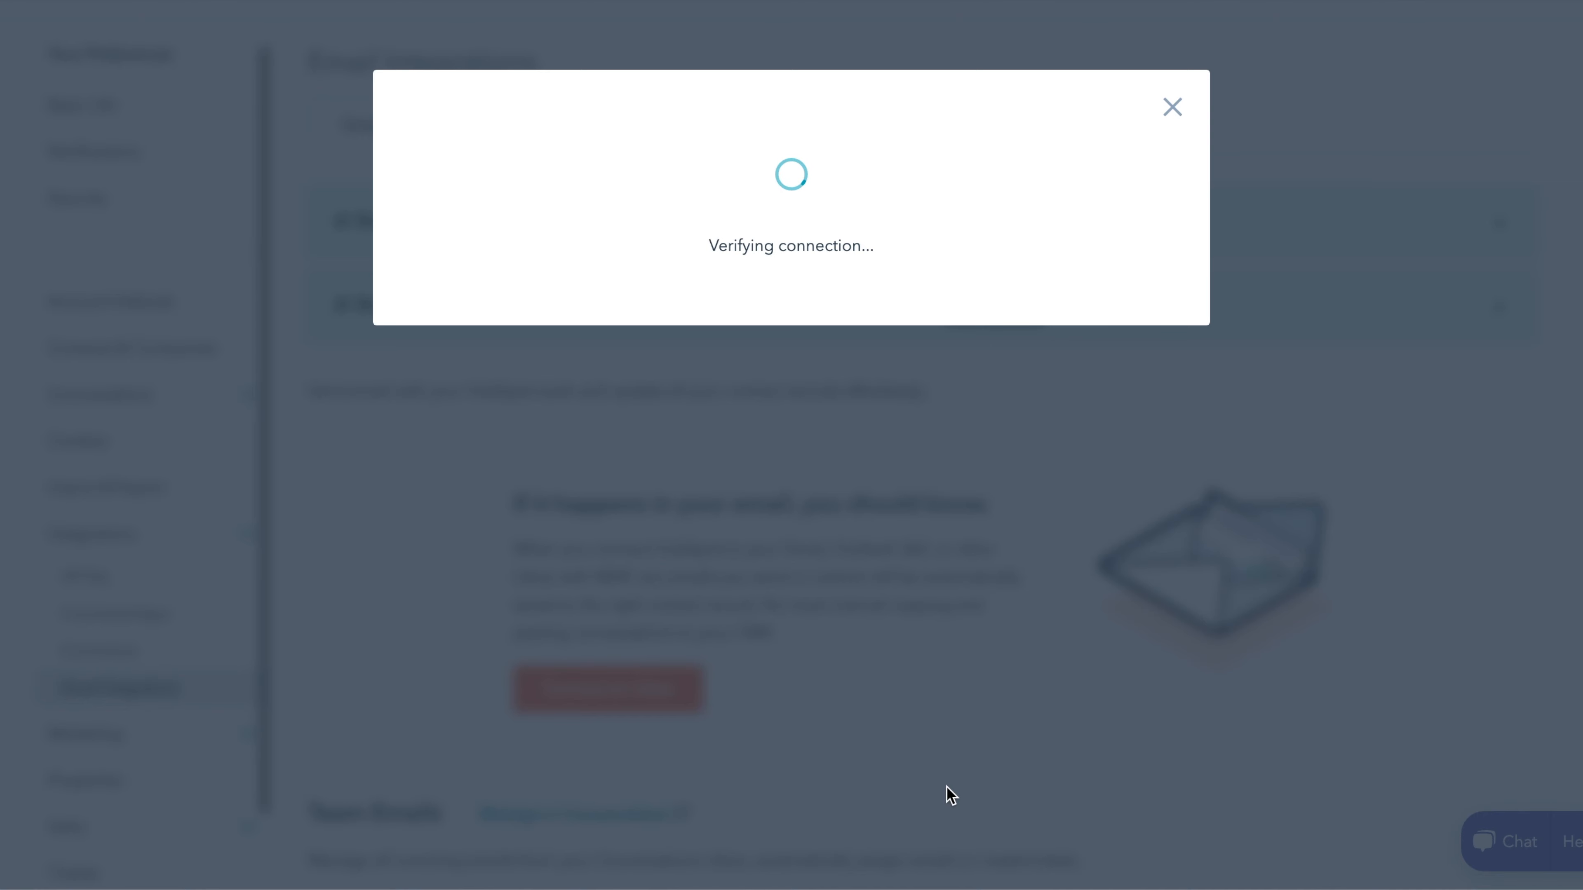
- Go to the Deals board, dismiss the sales-process banner, and open Edit stages
{"action": "scroll", "coordinate": [1508, 450], "scroll_direction": "up", "scroll_amount": 2}
{"action": "scroll", "coordinate": [1508, 450], "scroll_direction": "down", "scroll_amount": 3}
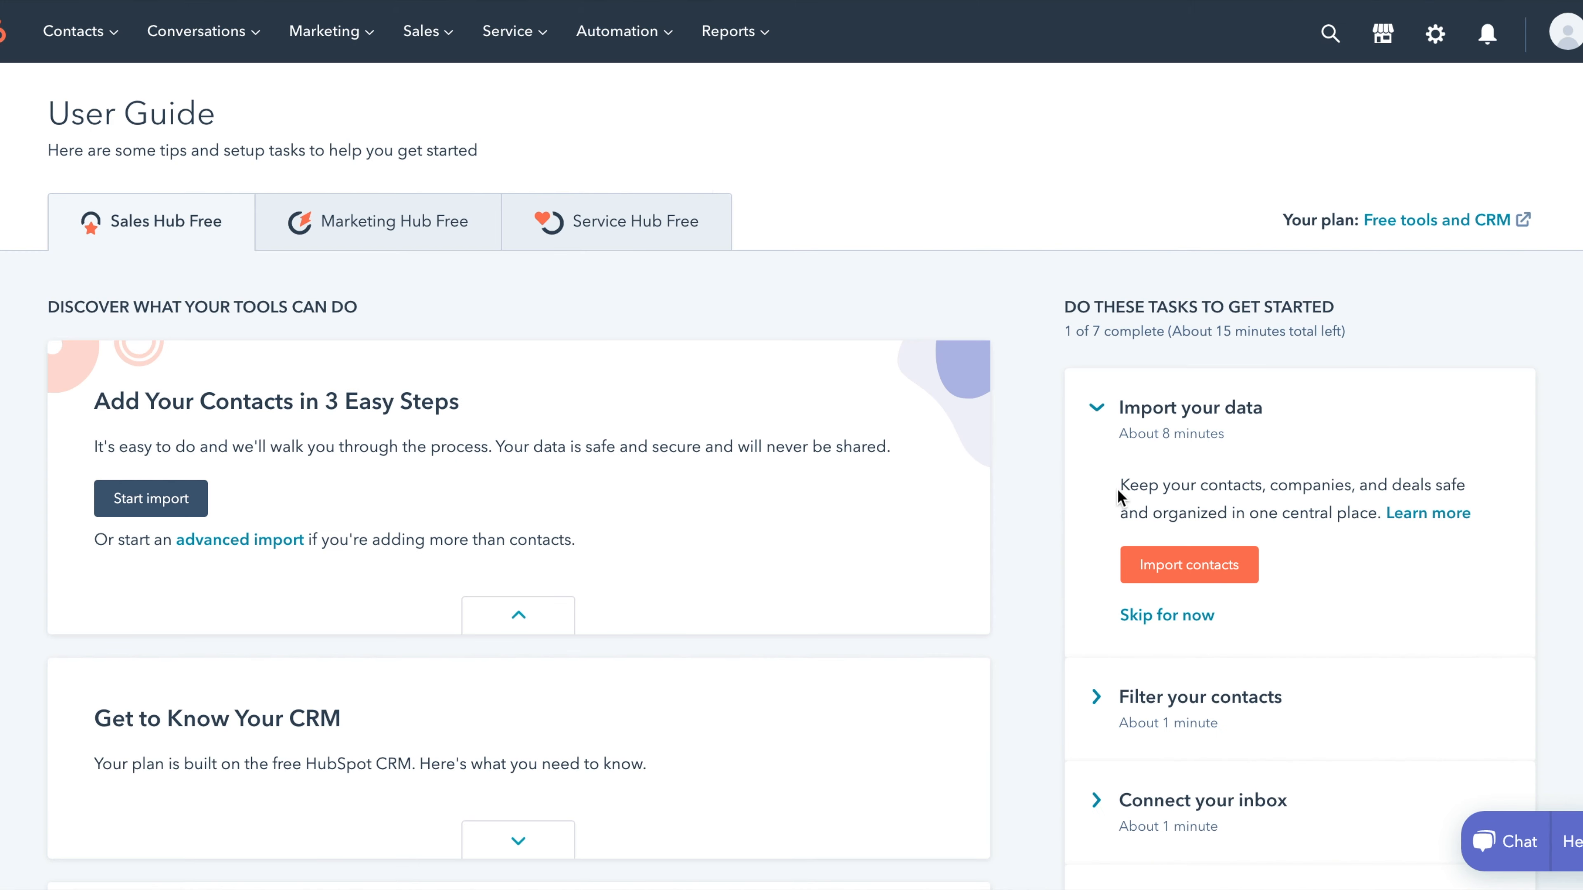
{"action": "left_click", "coordinate": [450, 40]}
{"action": "left_click", "coordinate": [458, 92]}
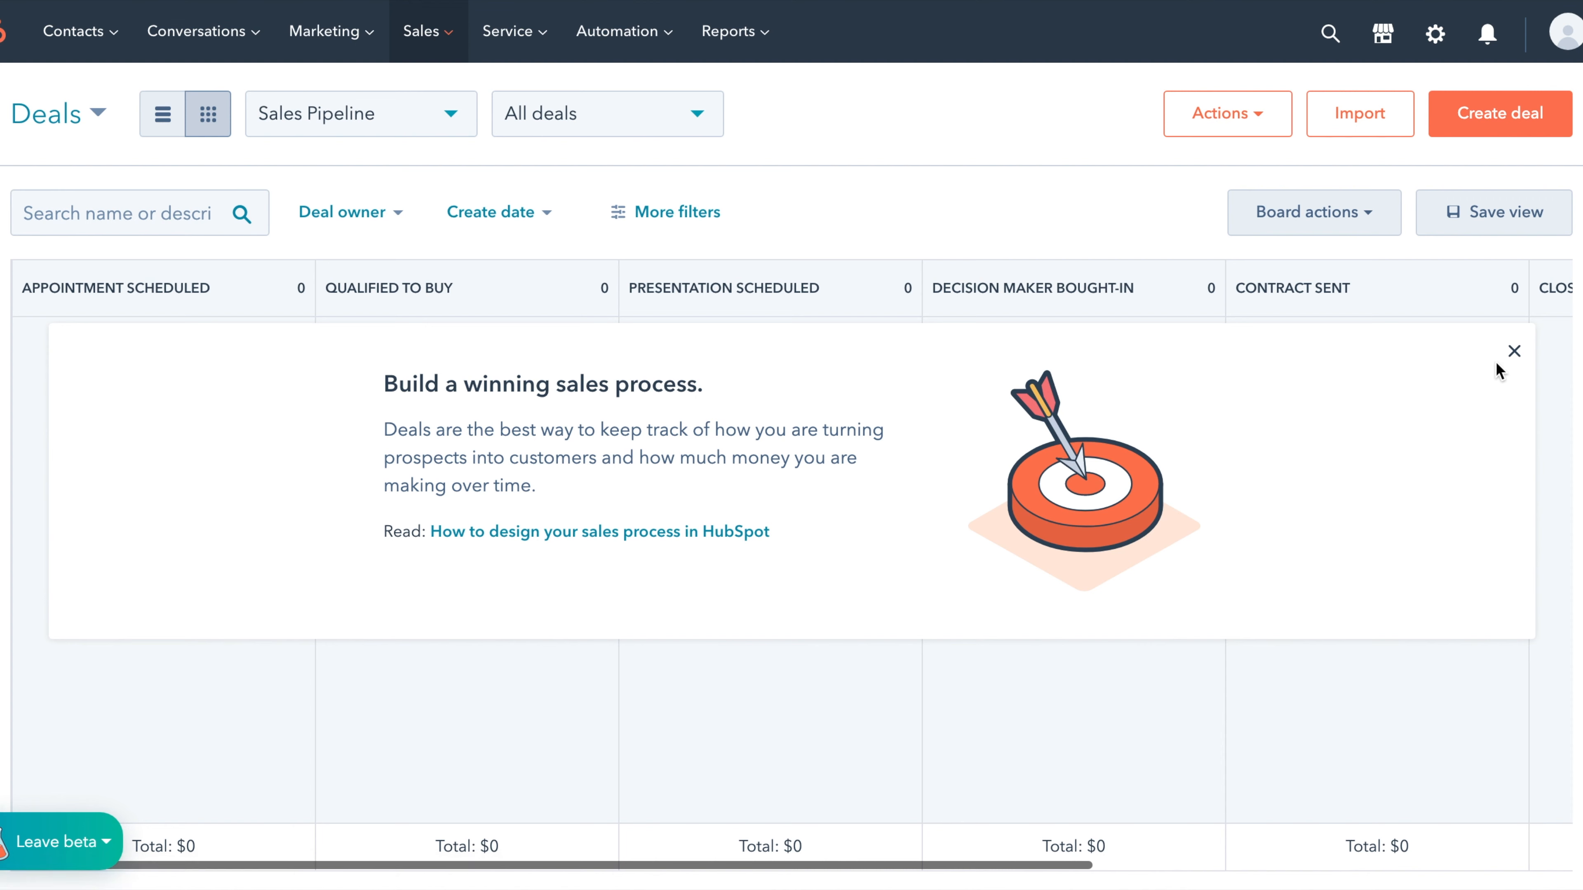
{"action": "left_click", "coordinate": [1514, 352]}
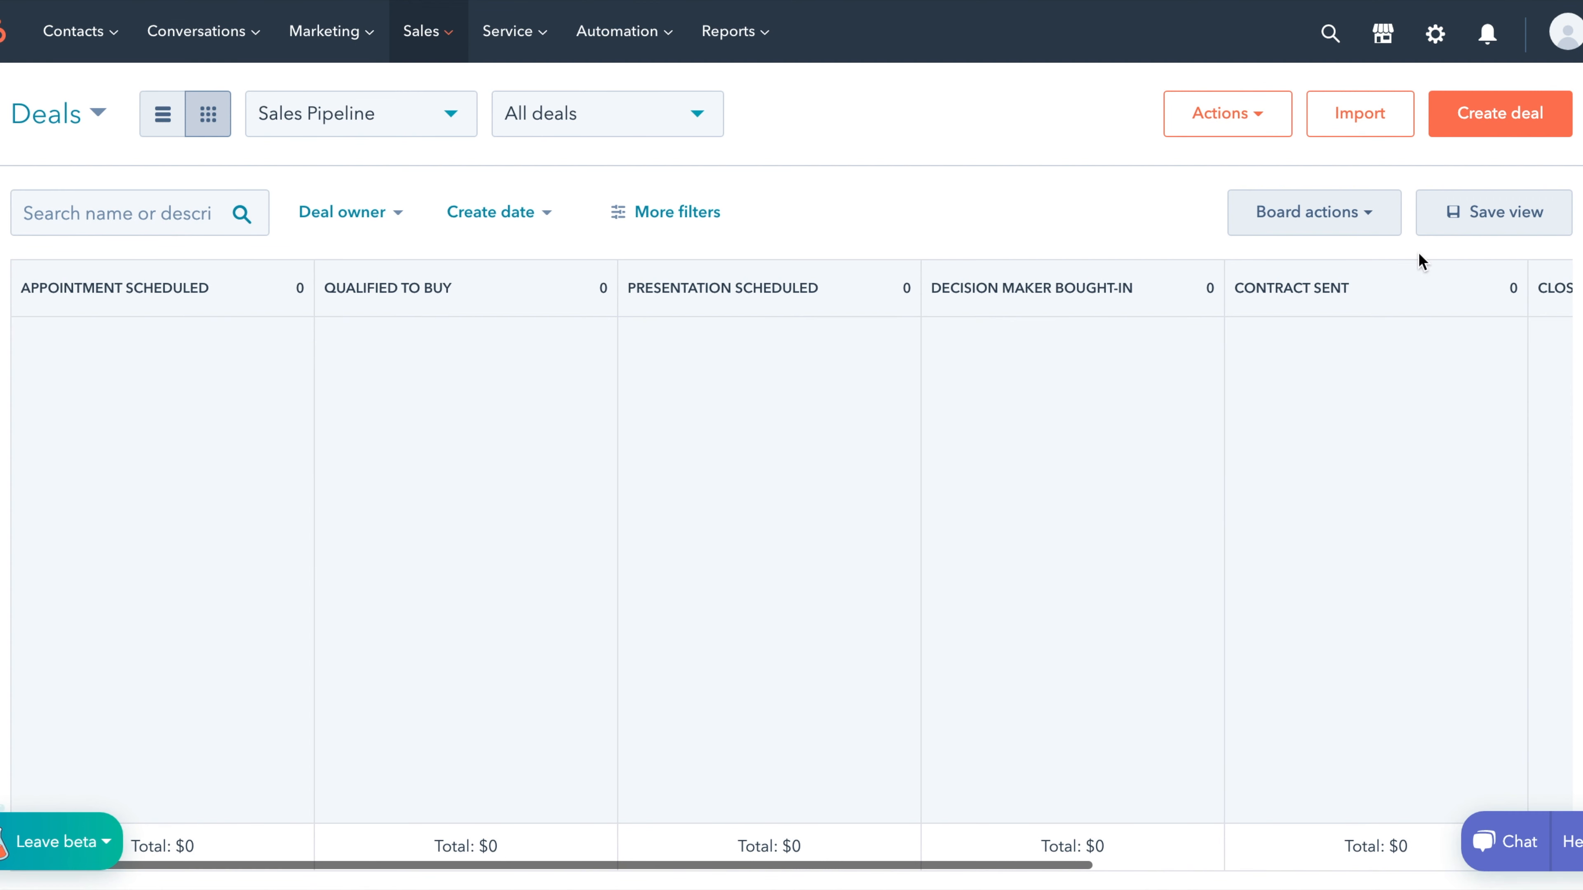
{"action": "left_click", "coordinate": [1387, 231]}
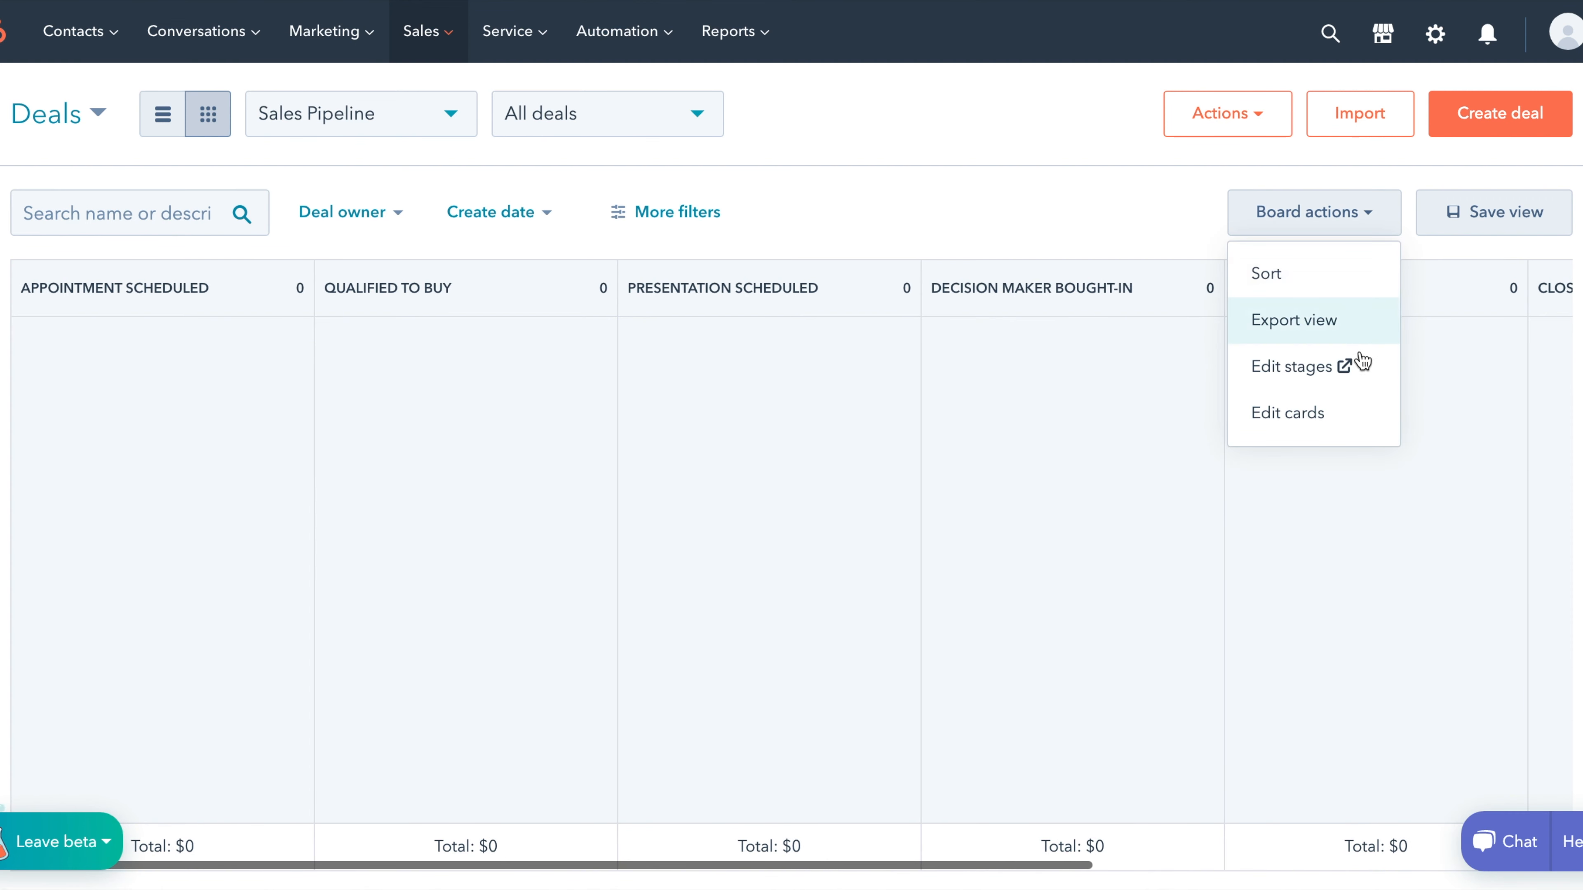
{"action": "left_click", "coordinate": [1296, 367]}
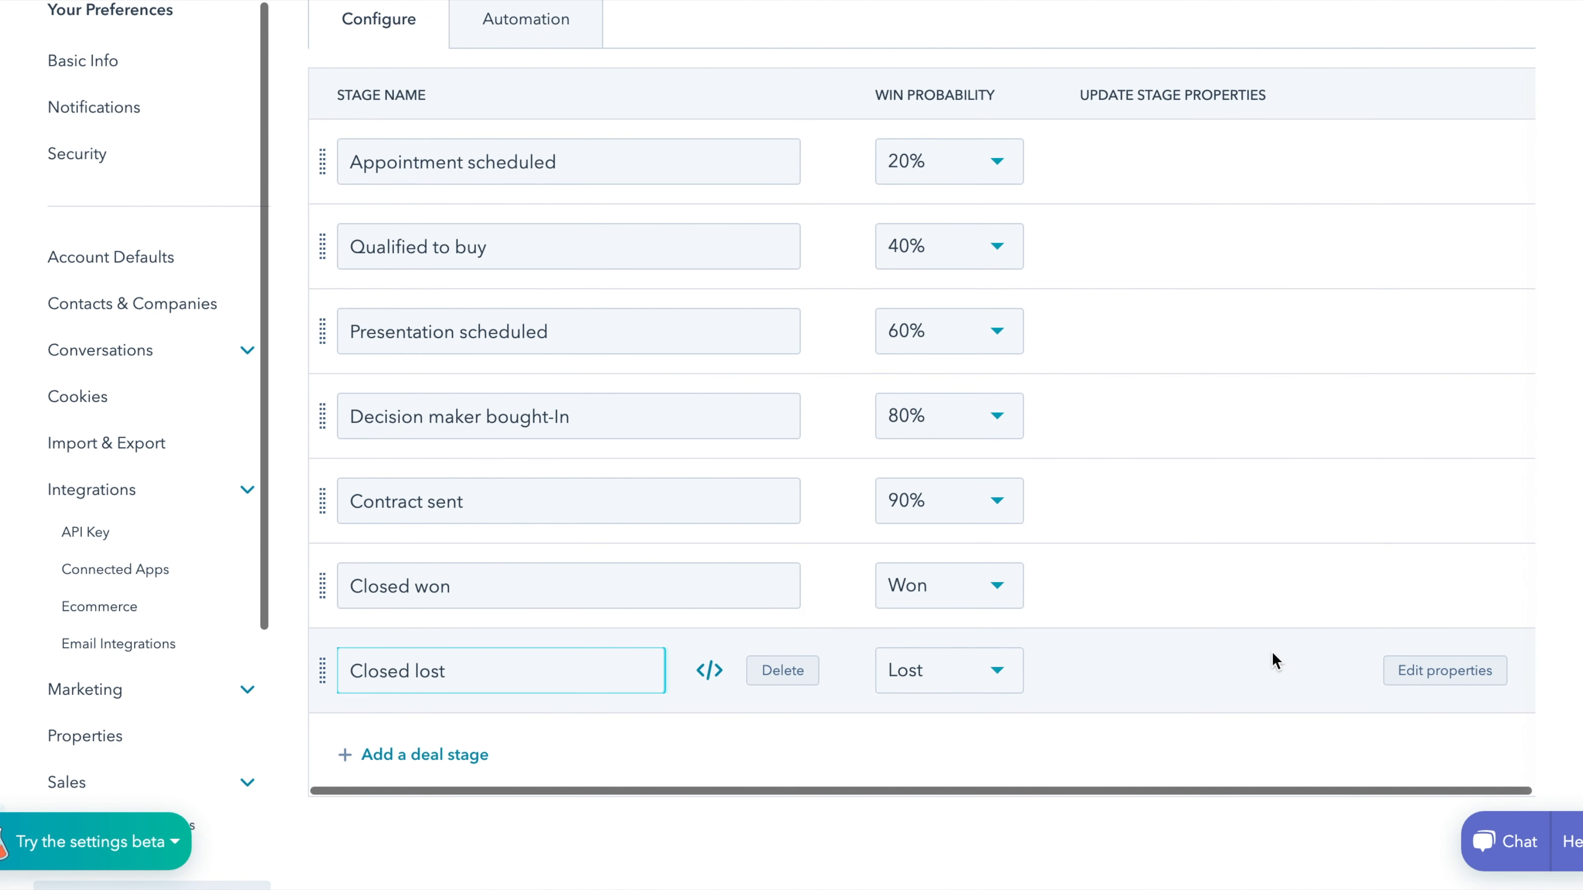
- Delete the six default stages except Decision maker bought-In and add one blank stage
{"action": "left_click", "coordinate": [776, 678]}
{"action": "left_click", "coordinate": [776, 679]}
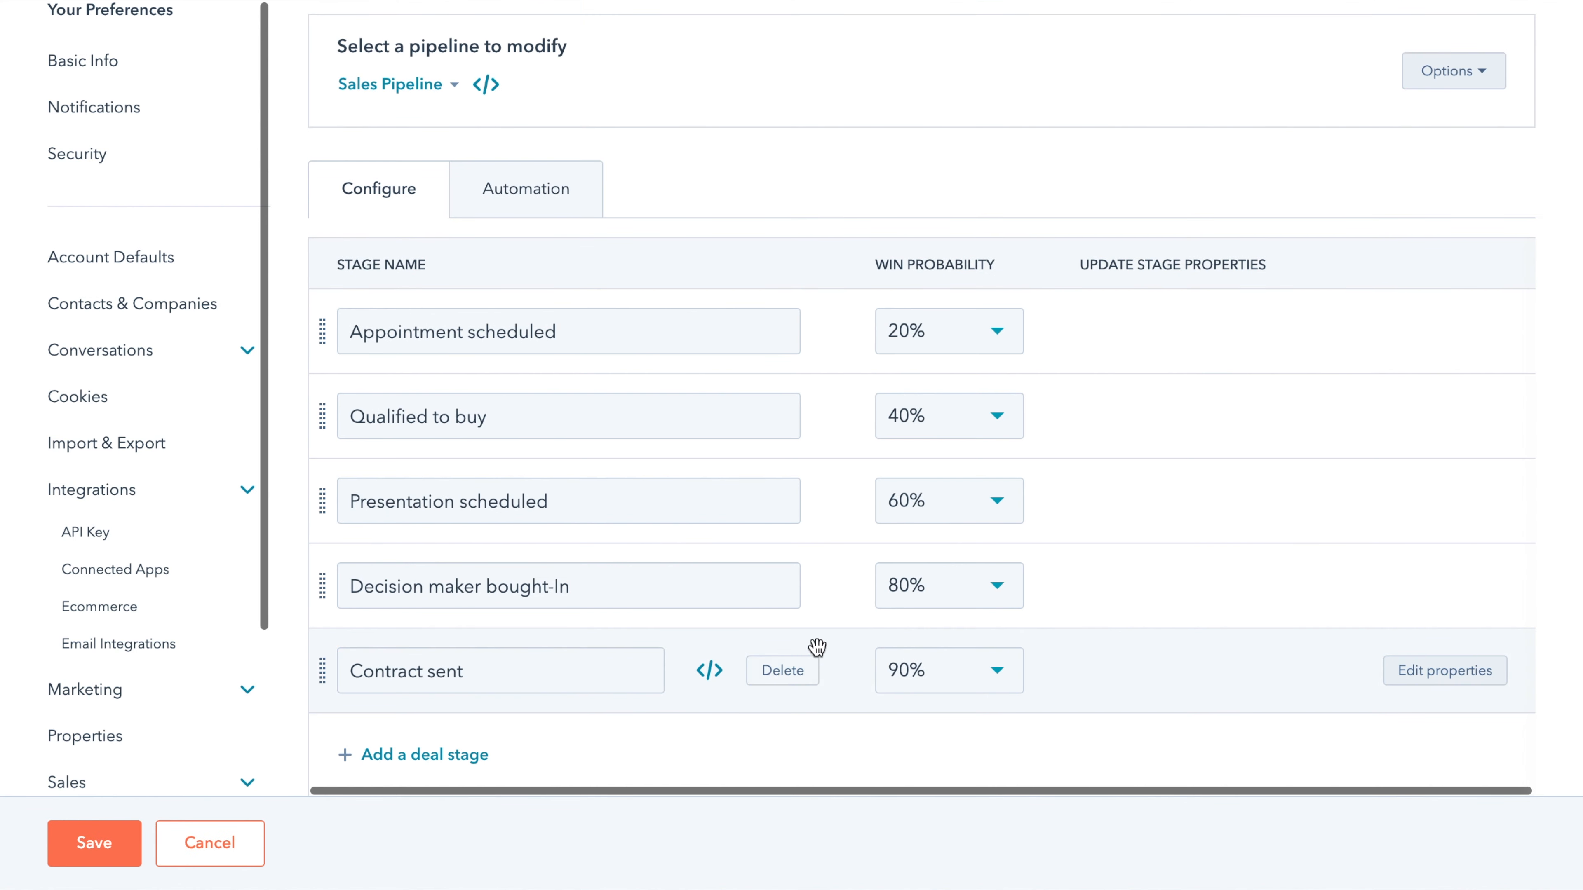
{"action": "left_click", "coordinate": [795, 677]}
{"action": "left_click", "coordinate": [808, 596]}
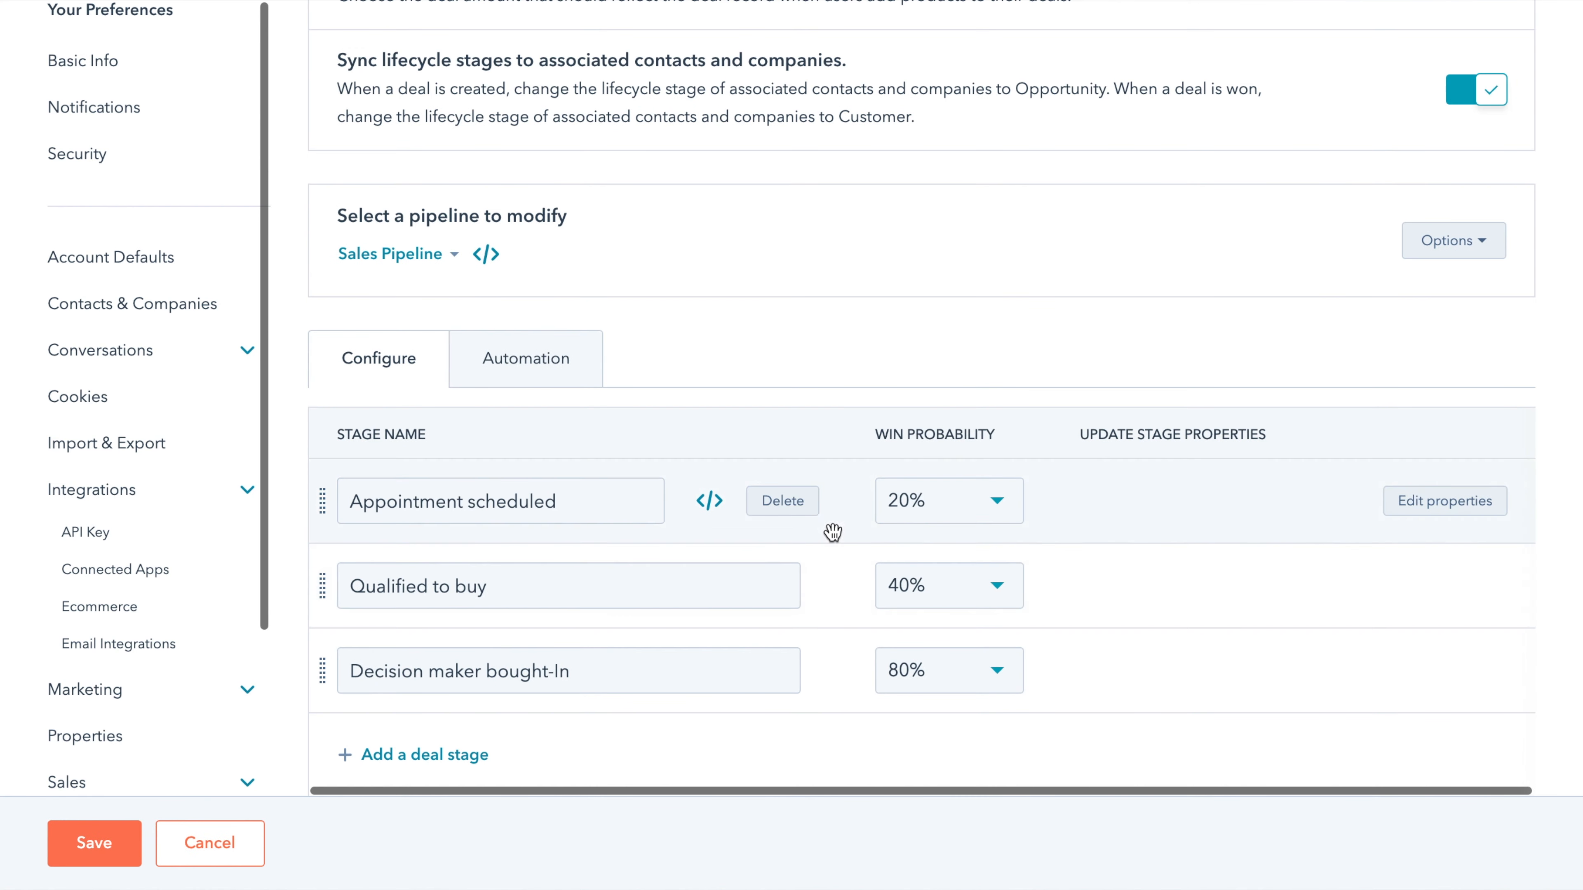
{"action": "left_click", "coordinate": [792, 505]}
{"action": "left_click", "coordinate": [803, 589]}
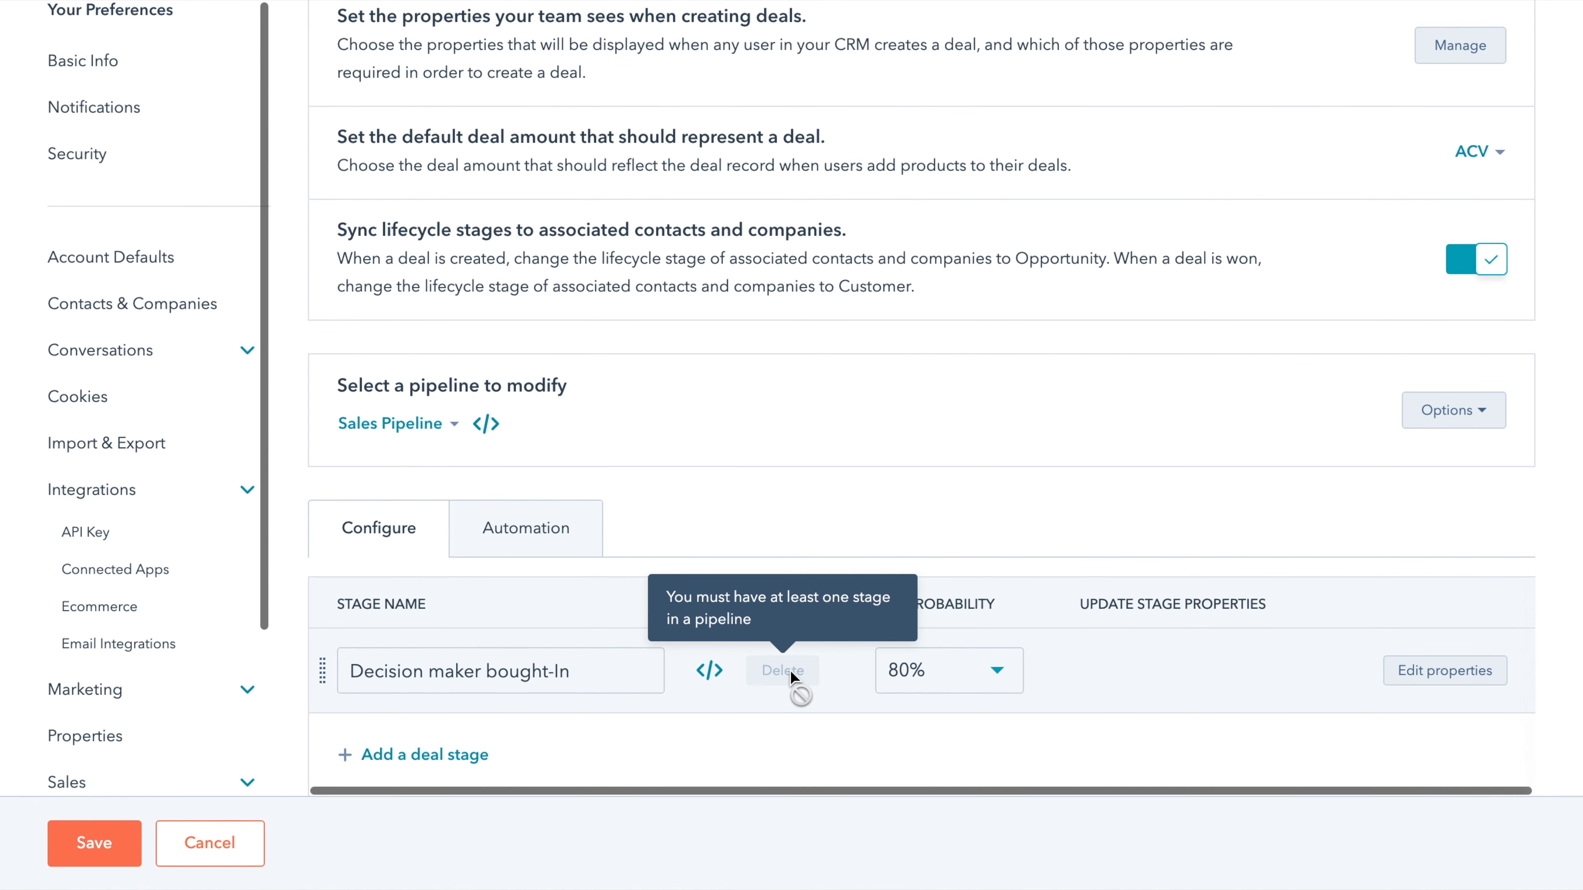
{"action": "left_click", "coordinate": [388, 755]}
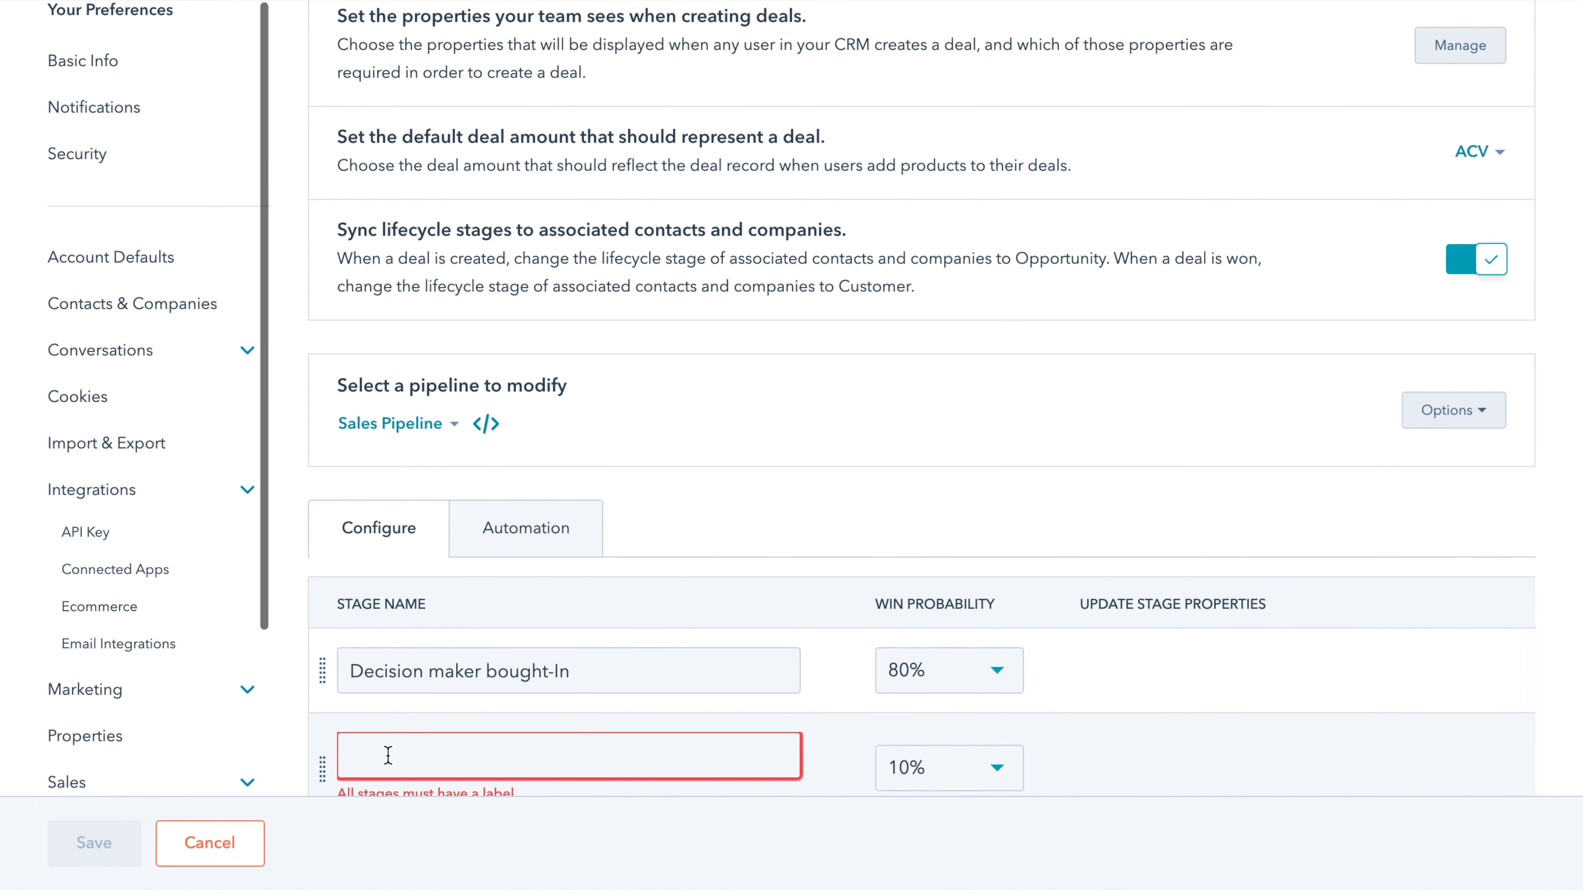
{"action": "scroll", "coordinate": [388, 754], "scroll_direction": "down", "scroll_amount": 2}
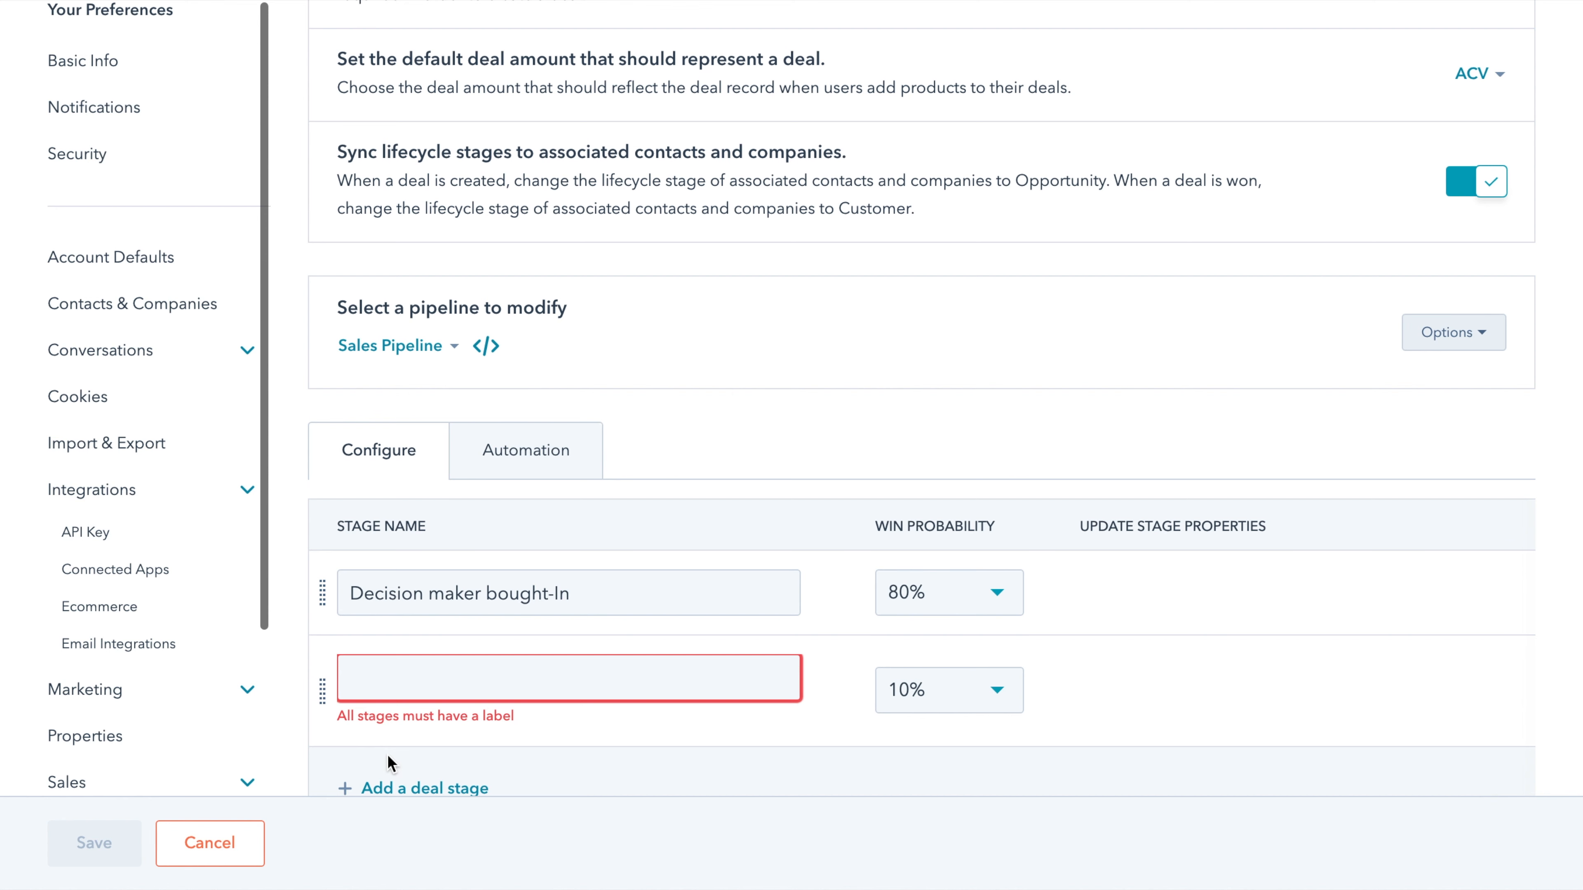
- Name the blank stage CONSIDERING SUPPORTING ME, delete Decision maker bought-In, and add DECIDED TO SUPPORT BY PRAYER
{"action": "type", "text": "CONSIDERING SUPPORTING"}
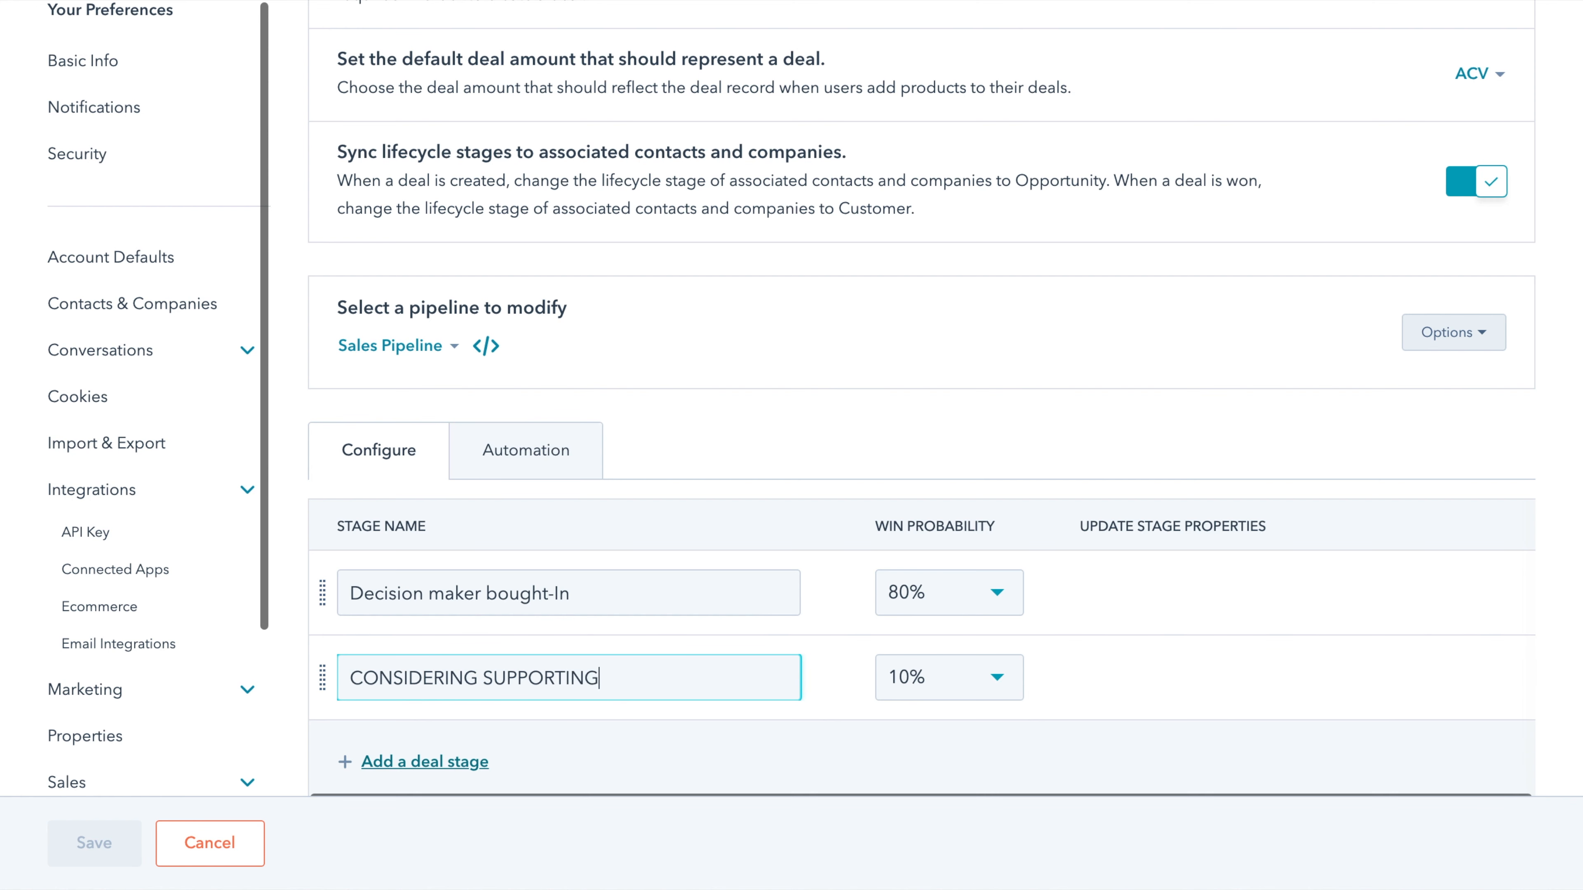
{"action": "type", "text": " ME"}
{"action": "left_click", "coordinate": [810, 596]}
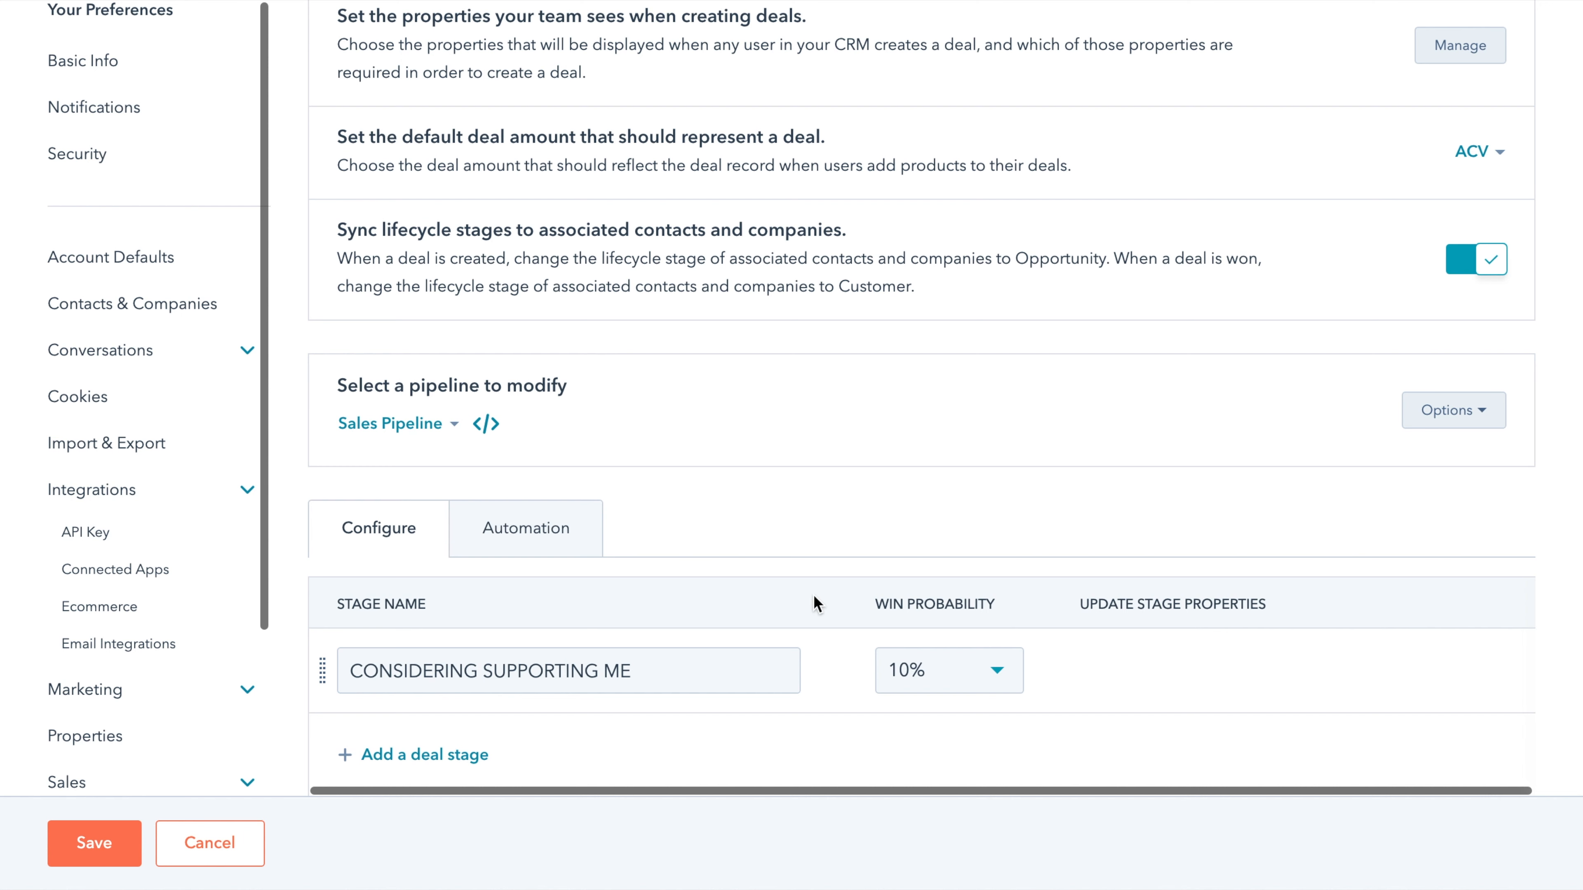
{"action": "left_click", "coordinate": [426, 756]}
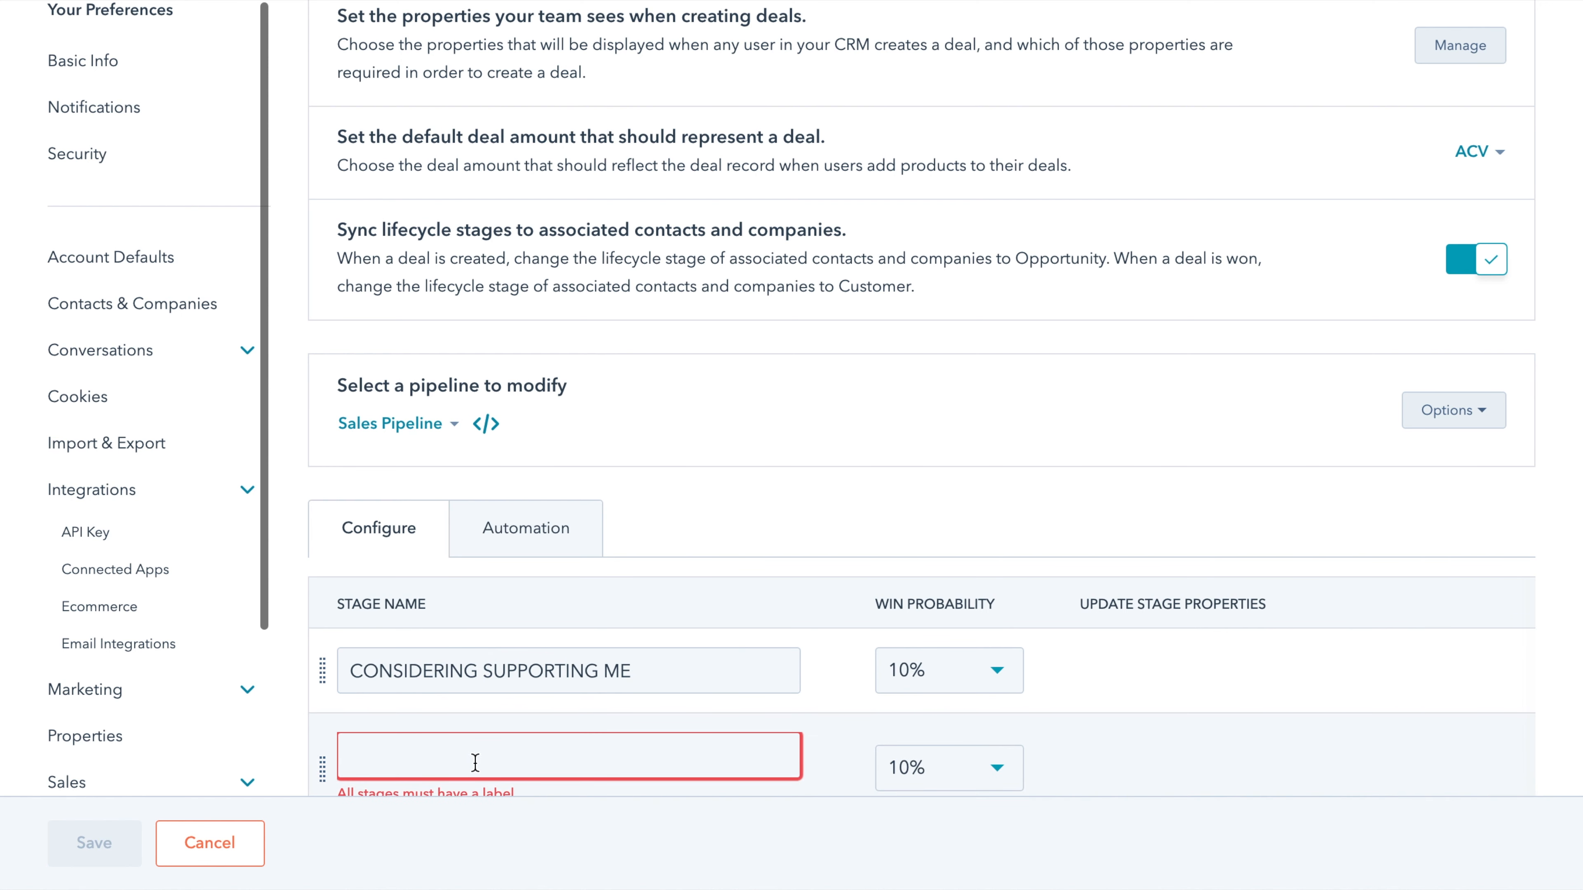
{"action": "type", "text": "DEC"}
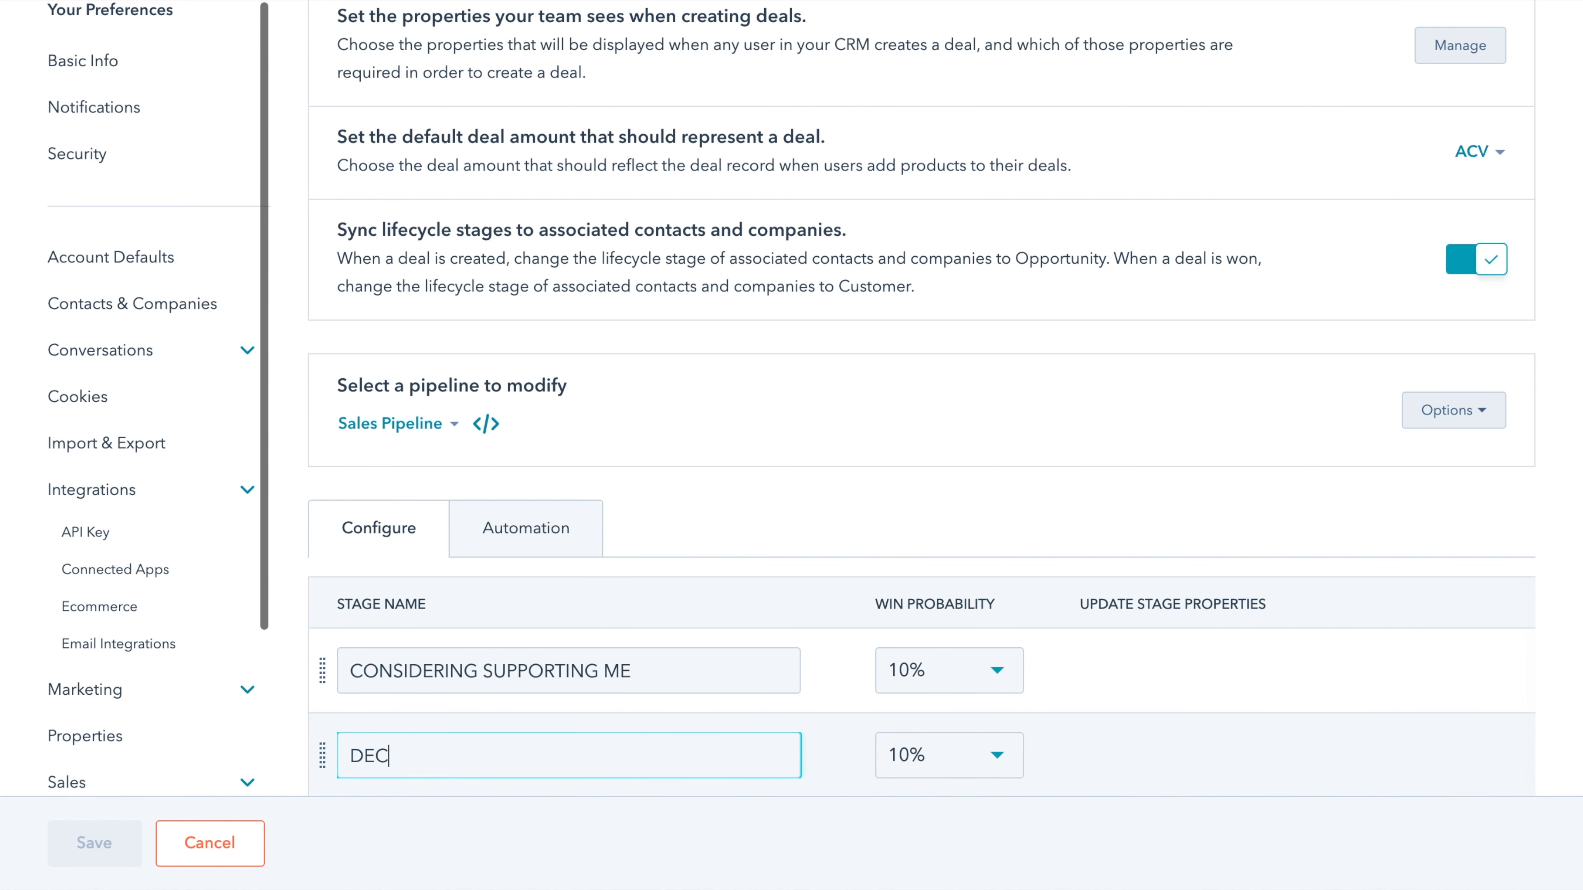
{"action": "type", "text": "IDED TO SUPPOR"}
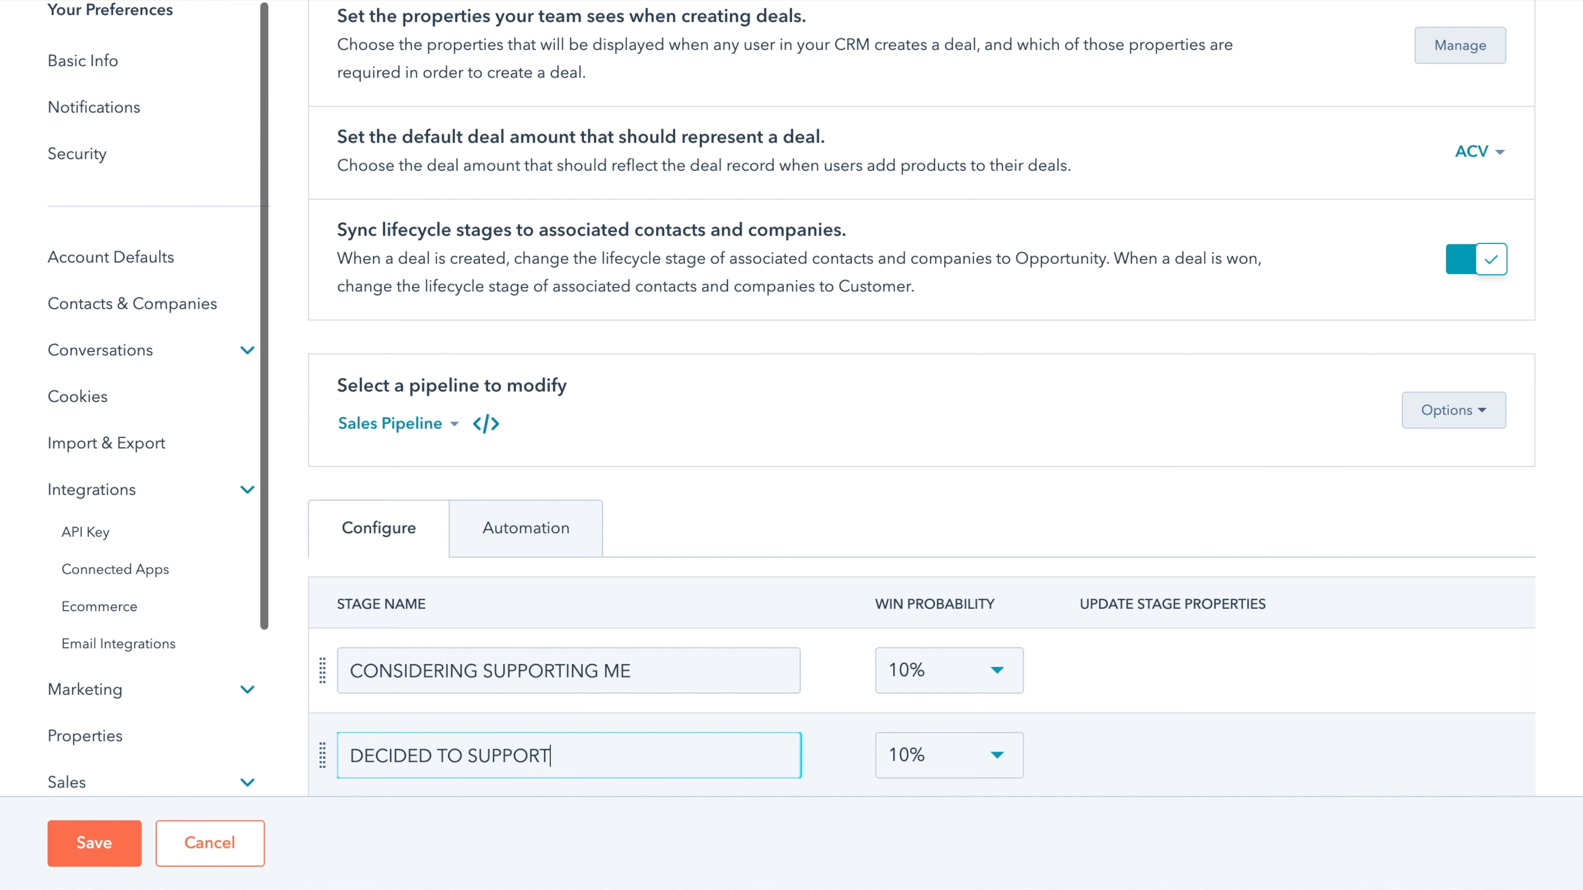
{"action": "type", "text": "T BY PRAYER"}
{"action": "scroll", "coordinate": [628, 845], "scroll_direction": "down", "scroll_amount": 3}
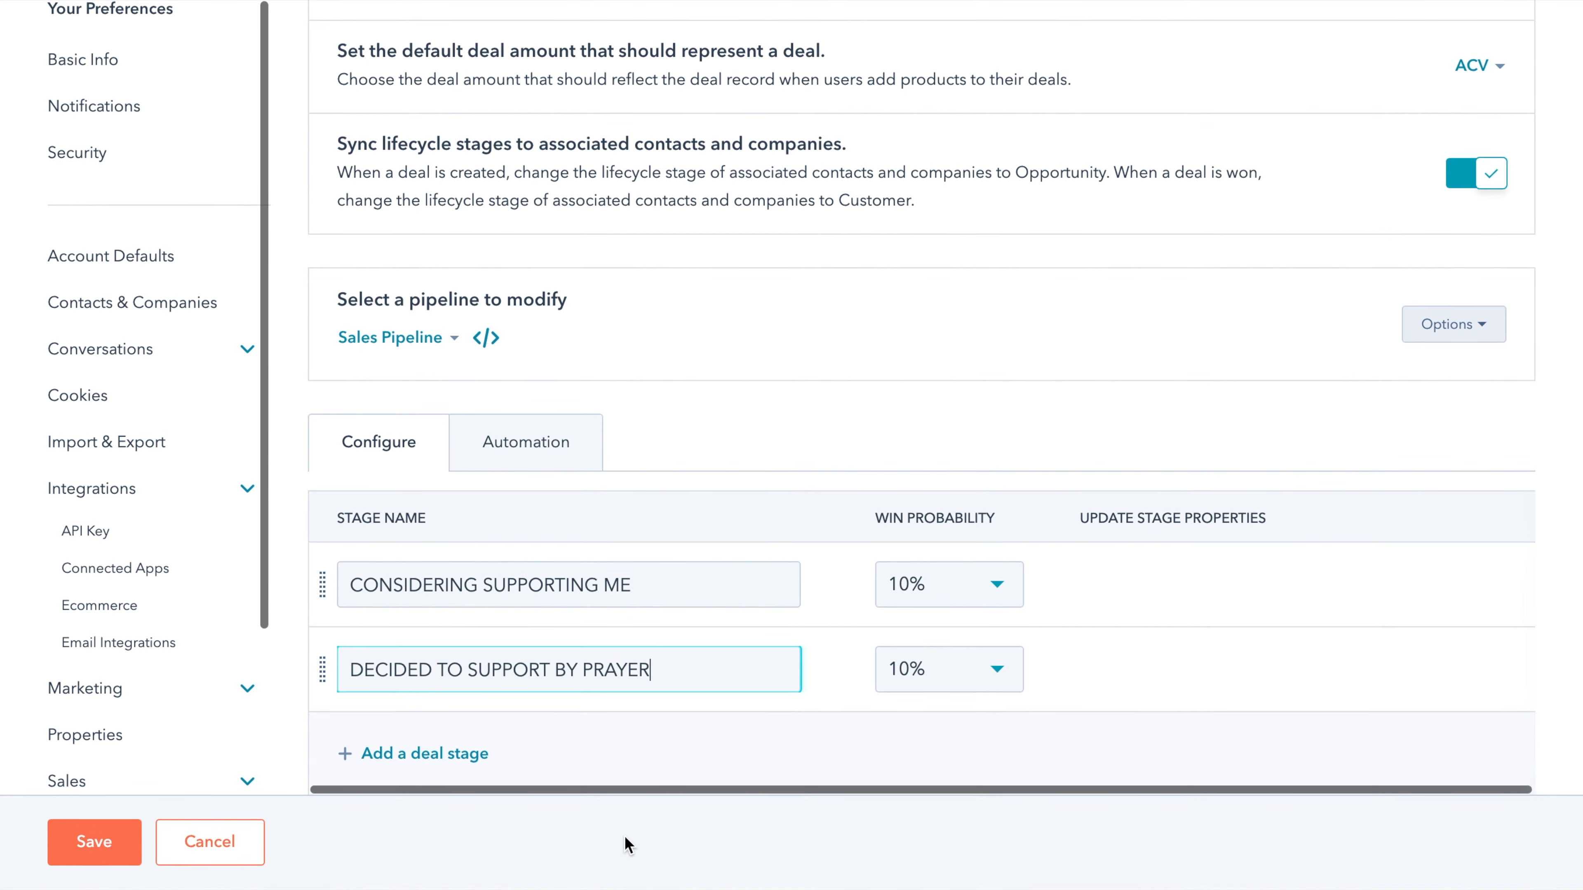
- Add a stage named DECIDED TO SUPPORT FINANCIALLY
{"action": "left_click", "coordinate": [470, 753]}
{"action": "type", "text": "DECIDED "}
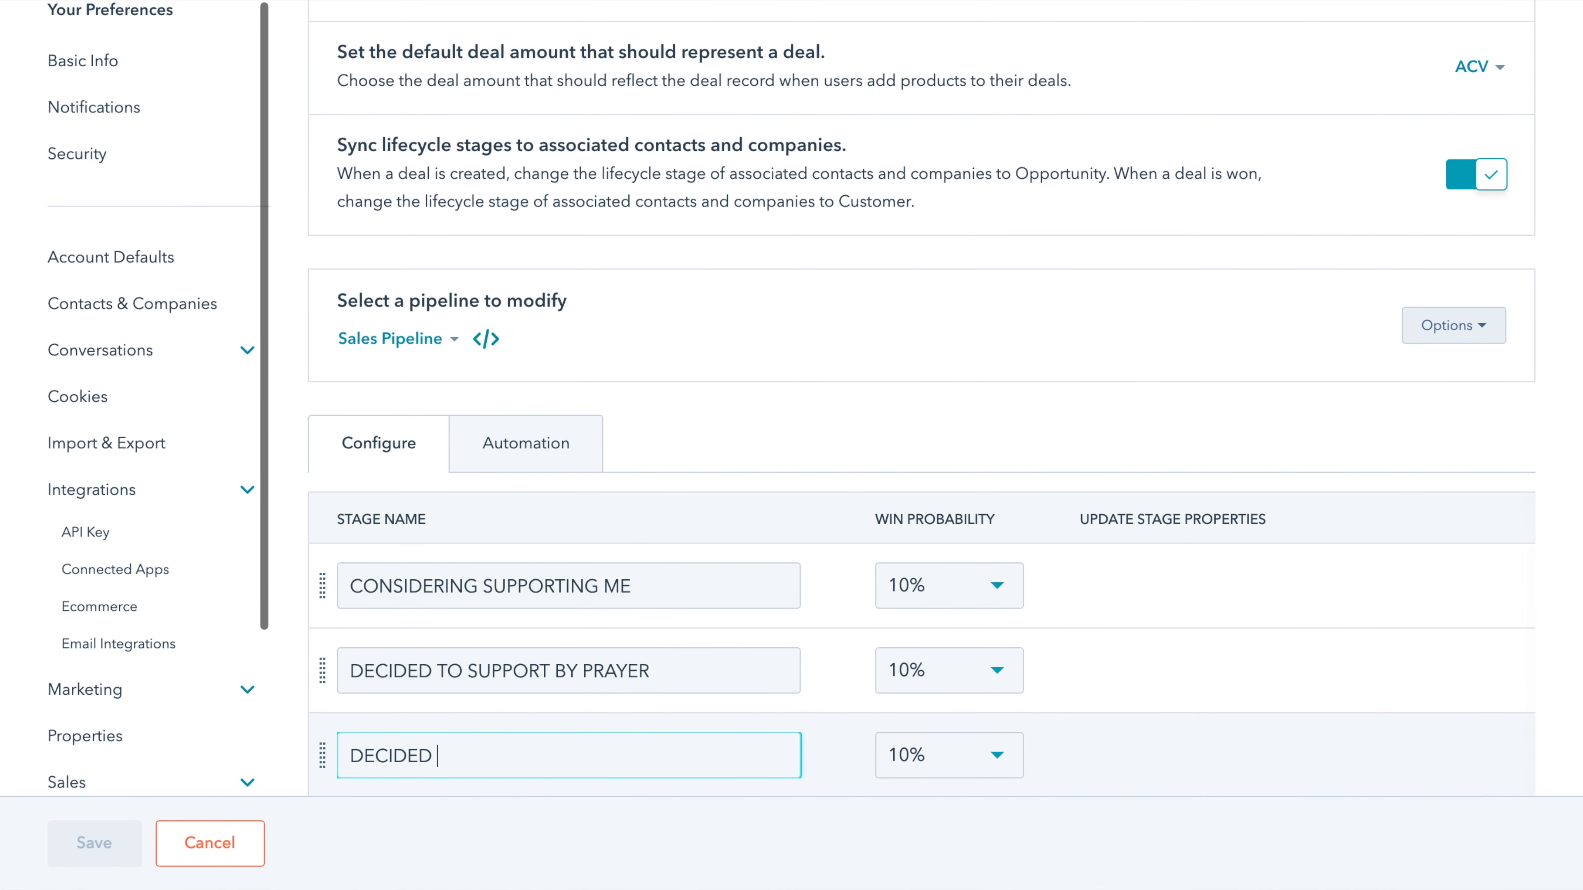
{"action": "type", "text": "TO SUPPORT FINANCIALLY"}
{"action": "scroll", "coordinate": [590, 719], "scroll_direction": "down", "scroll_amount": 2}
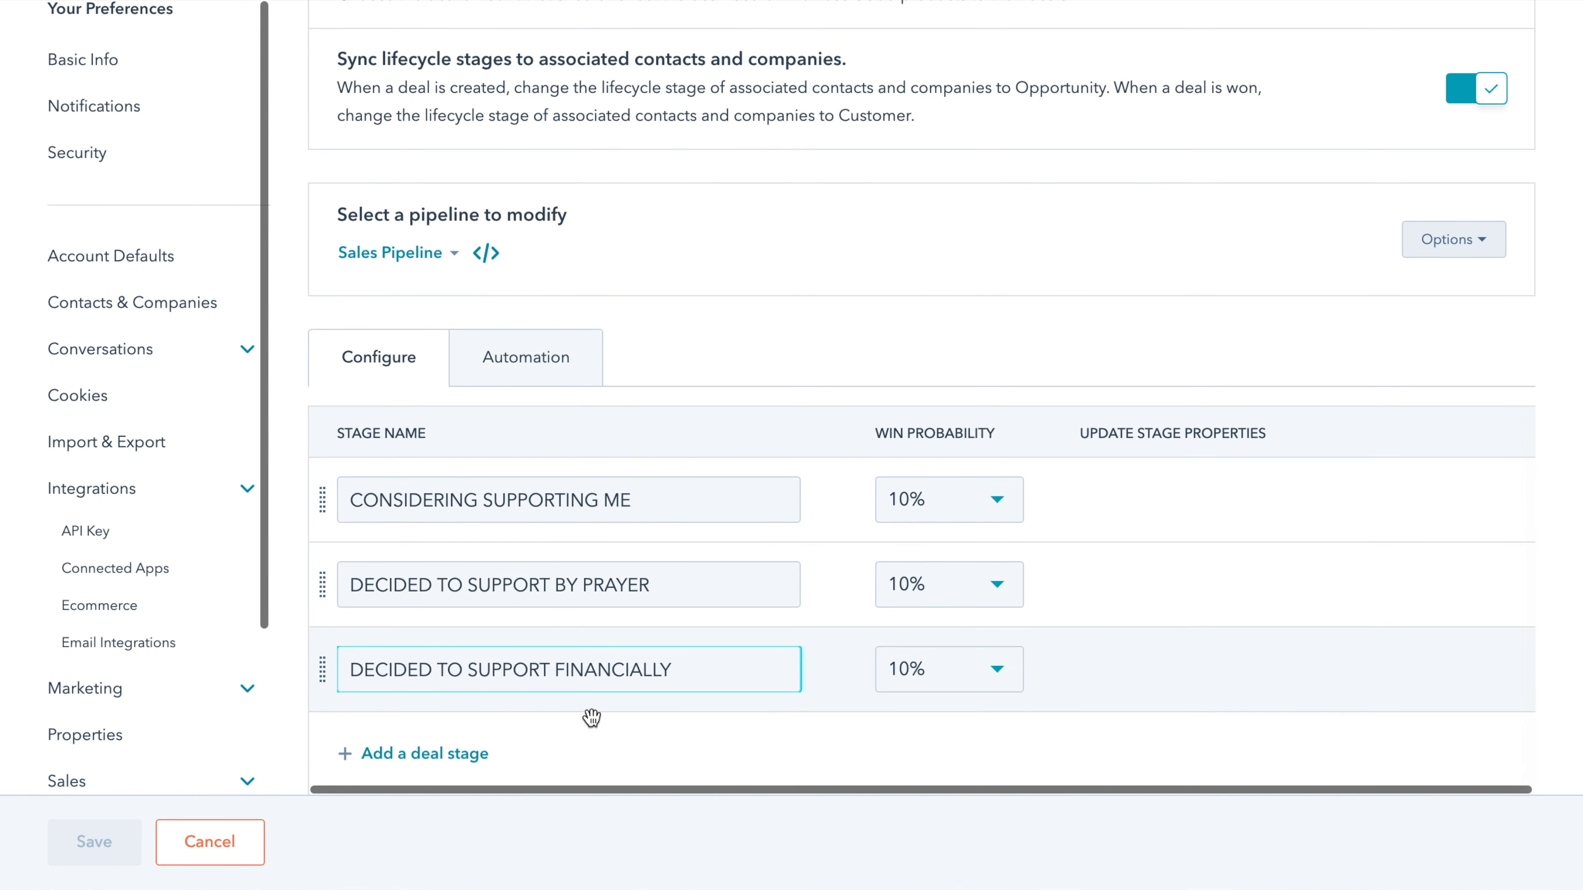
- Add a stage named THANKED FOR THE 1ST SUPPORT PAYMENT
{"action": "left_click", "coordinate": [464, 757]}
{"action": "scroll", "coordinate": [520, 697], "scroll_direction": "down", "scroll_amount": 2}
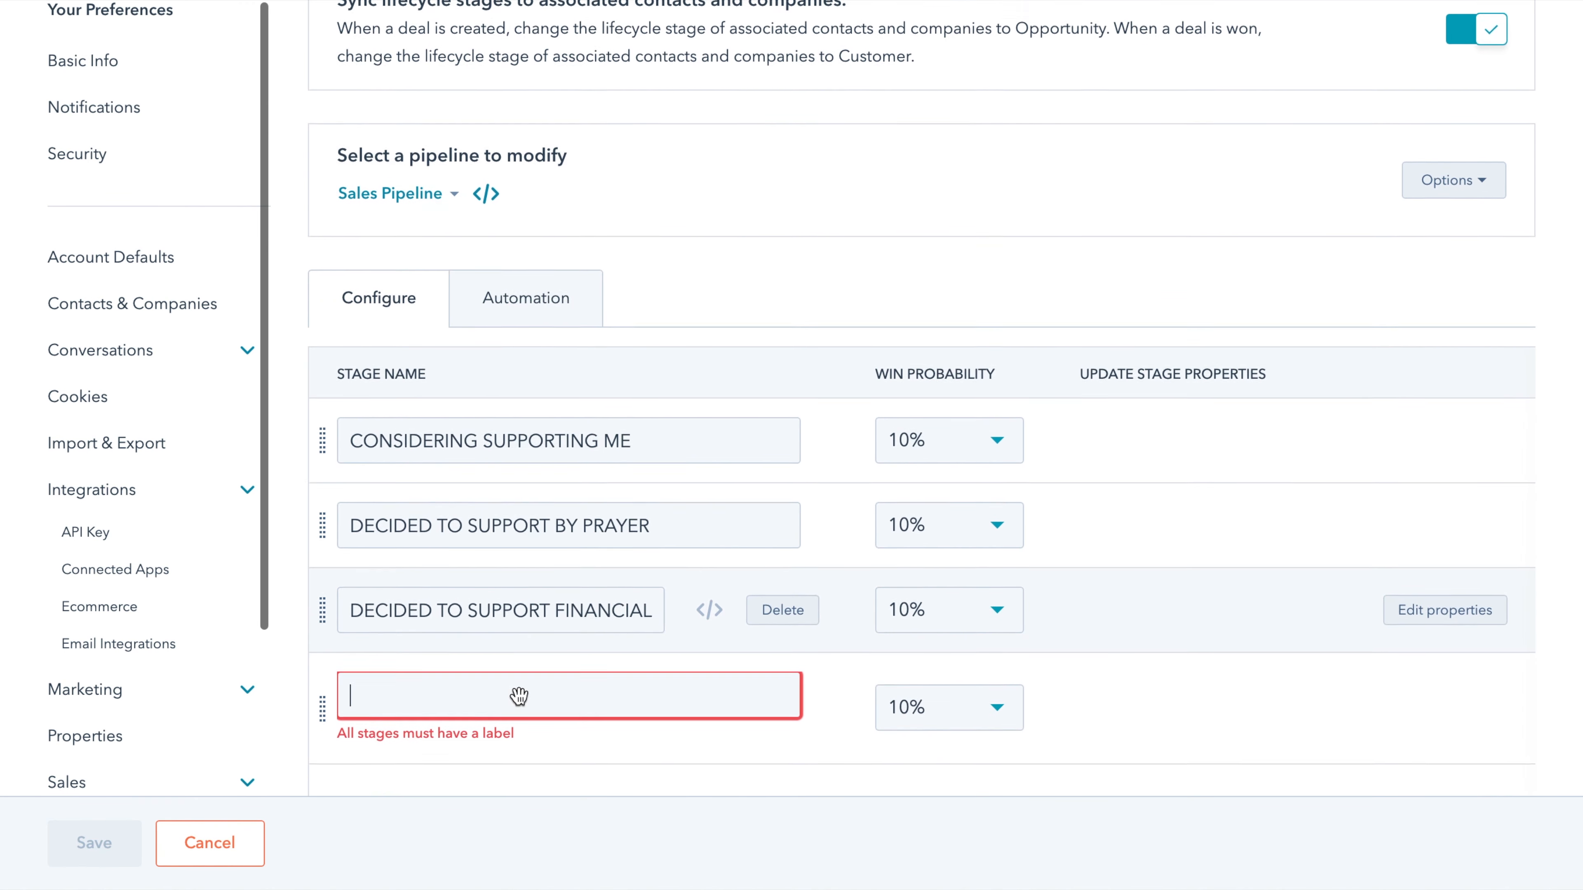
{"action": "left_click", "coordinate": [508, 695]}
{"action": "type", "text": "T"}
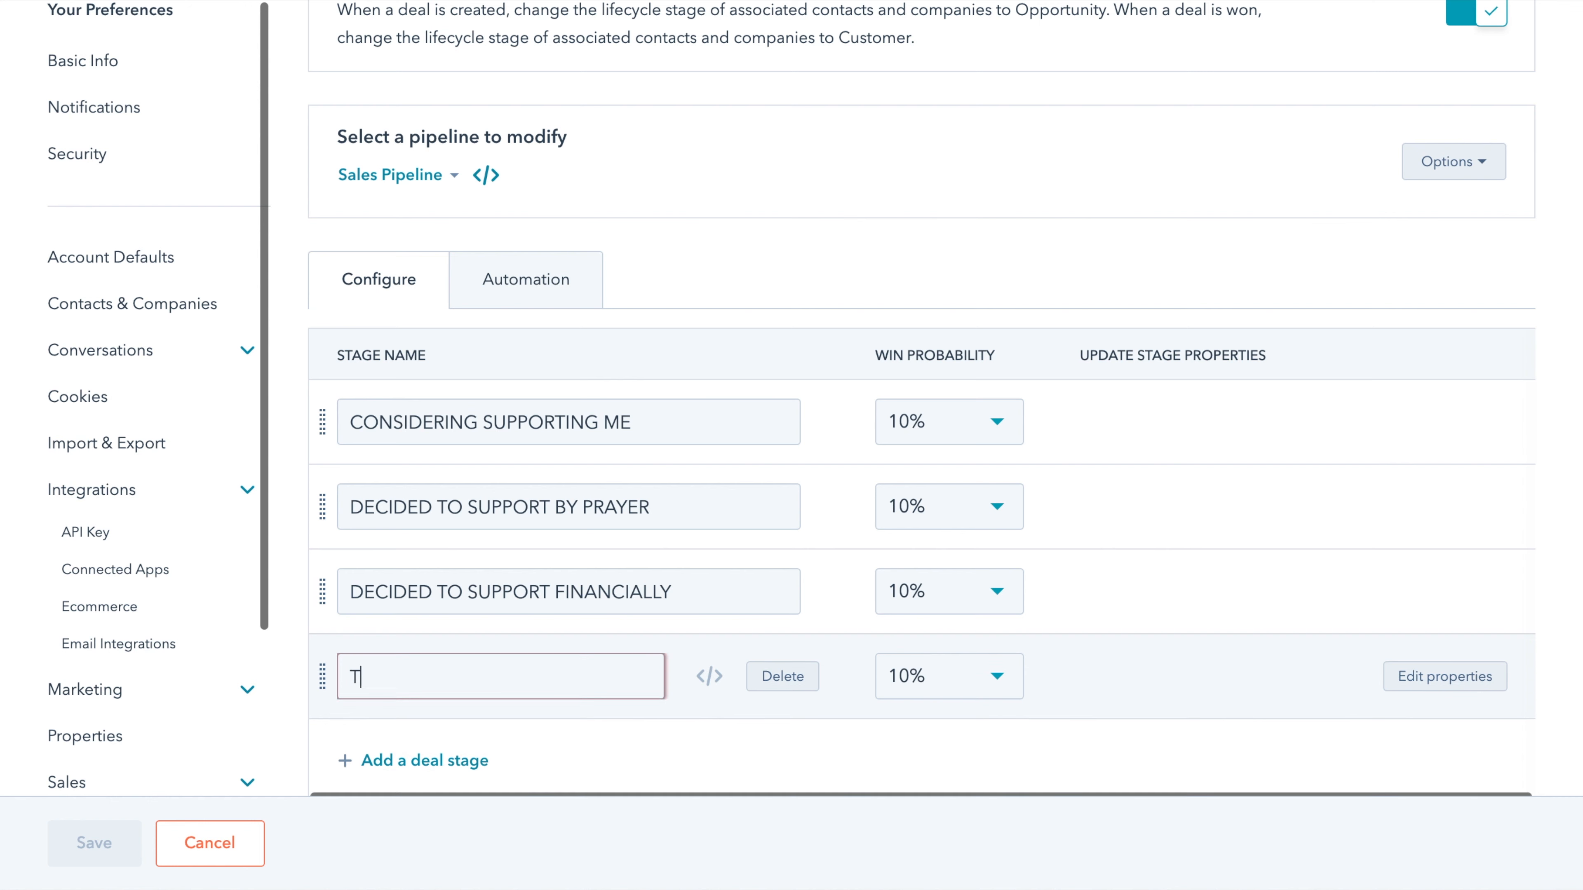
{"action": "type", "text": "HANKED FOR"}
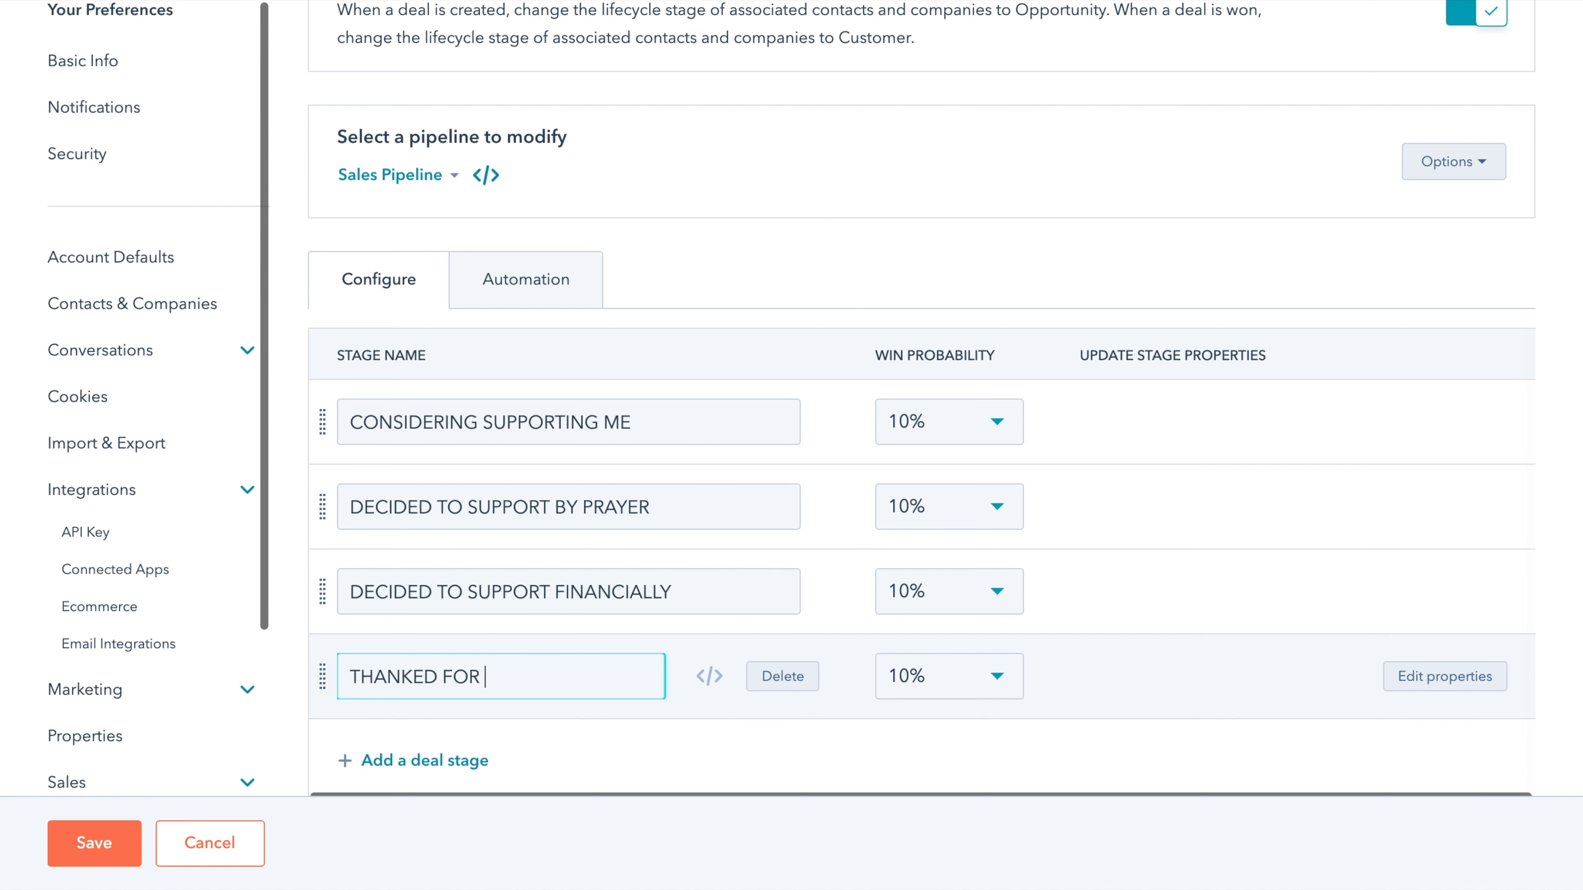
{"action": "type", "text": "THE 1ST"}
{"action": "type", "text": "SUPPORT PAYMENT"}
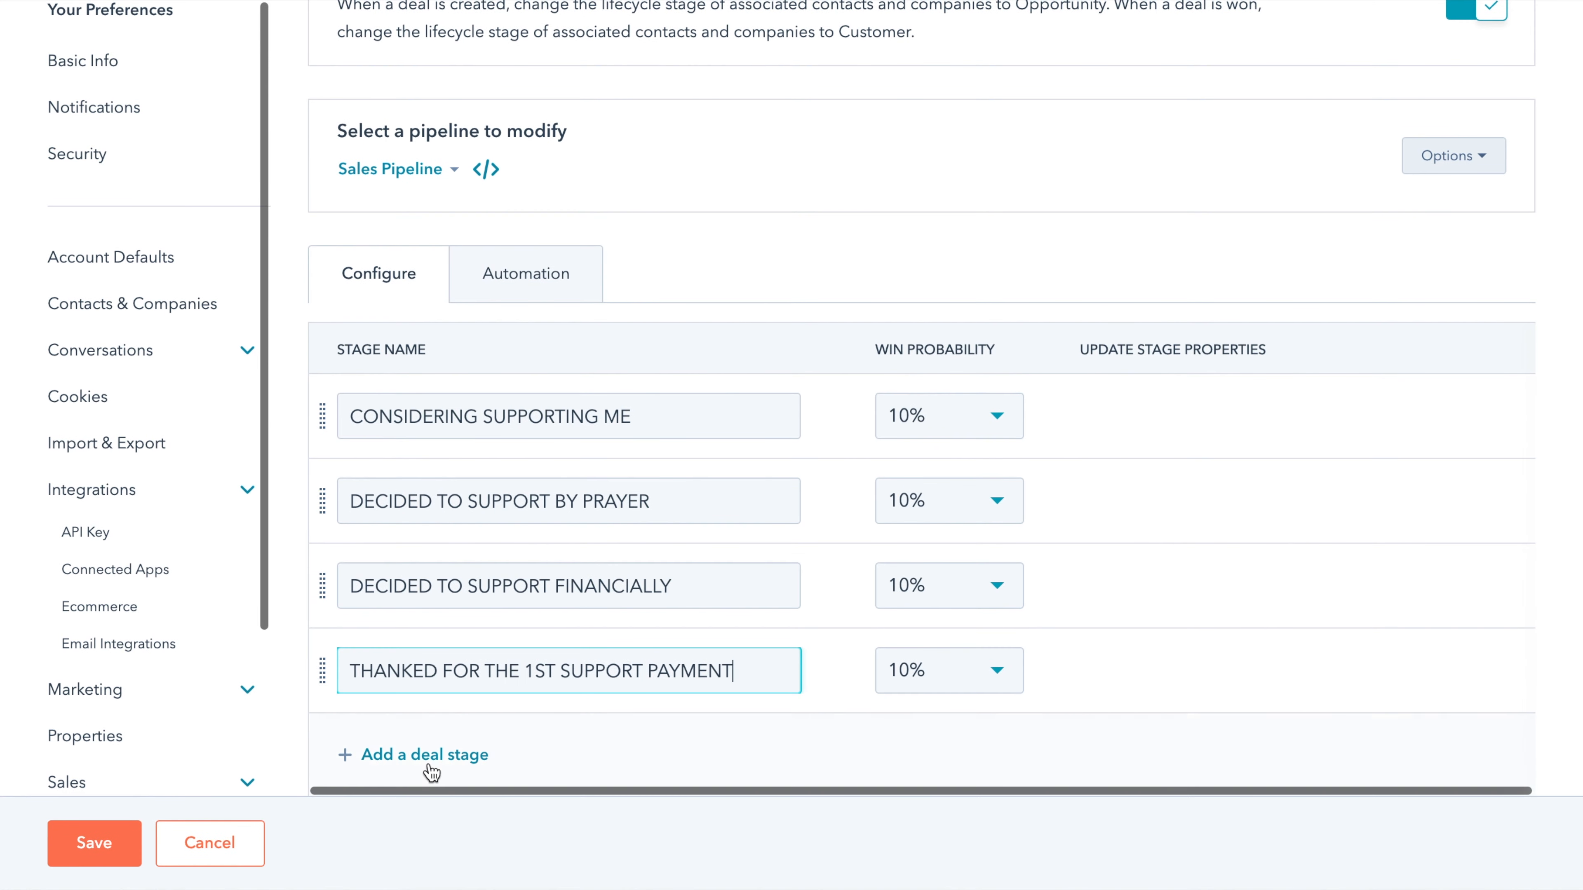
- Discard the unfinished fifth stage and add 2ND SUPPORT PAYMENT DONE instead
{"action": "left_click", "coordinate": [427, 755]}
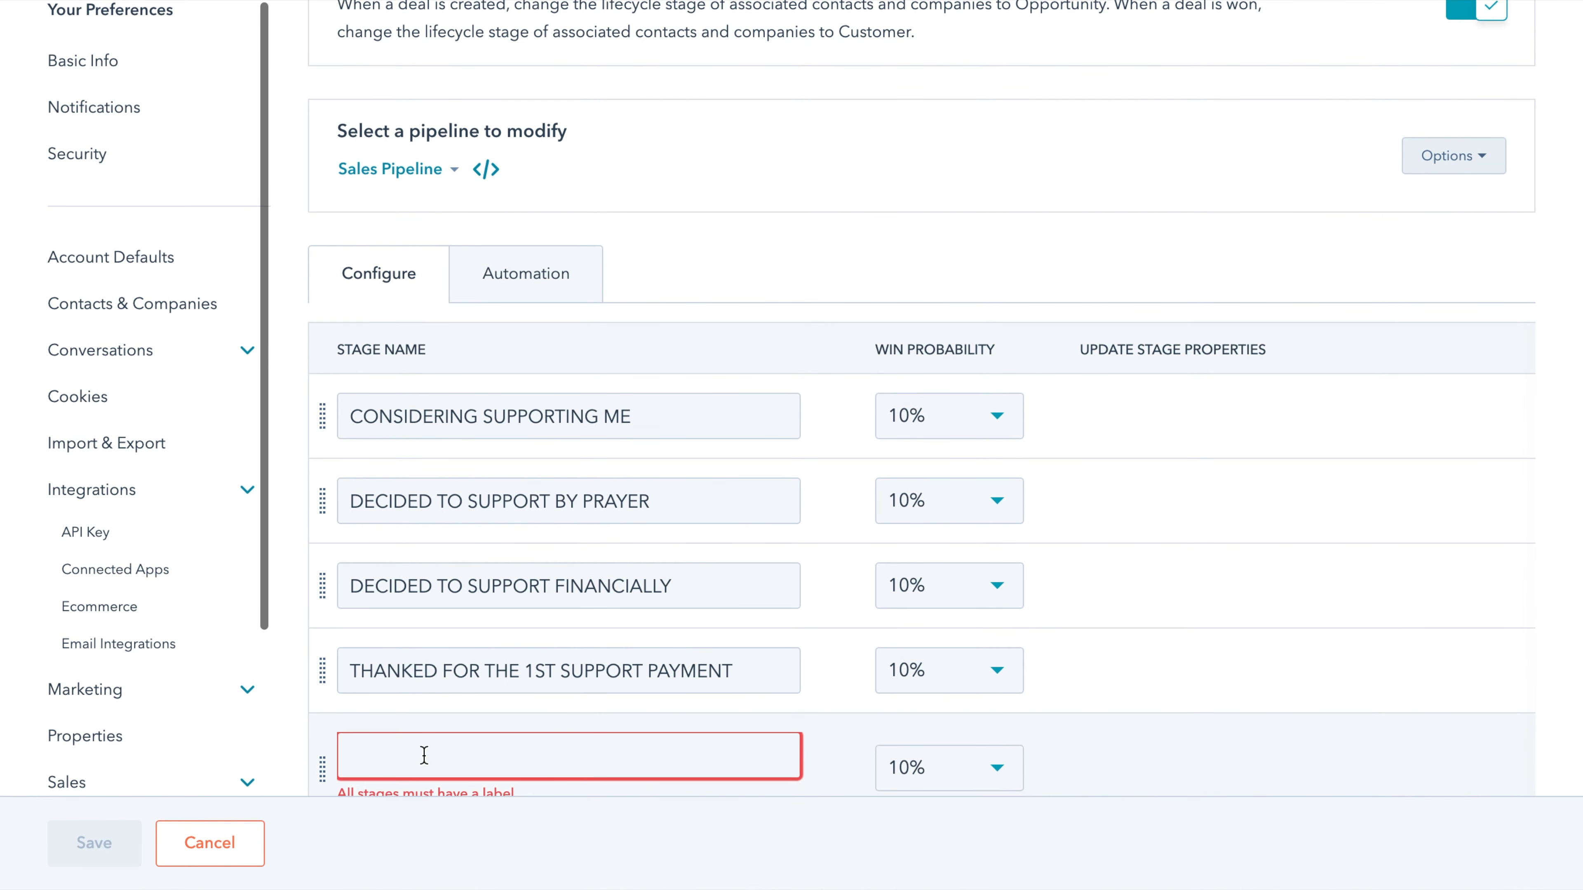
{"action": "type", "text": "THANKS FOR THE 2ND SUPPO"}
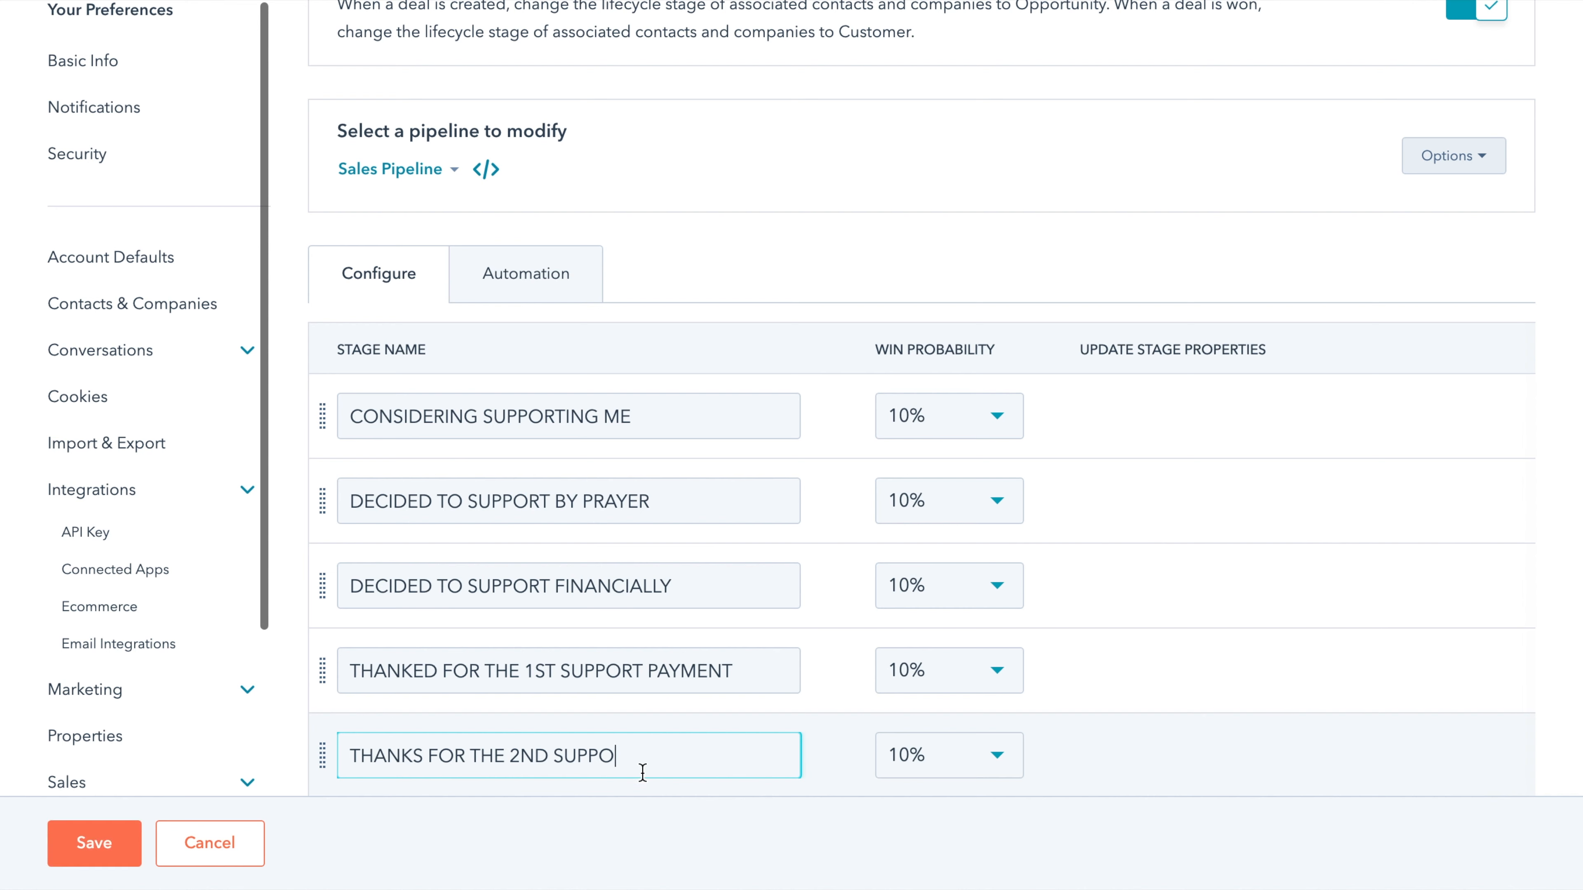
{"action": "left_click_drag", "start_coordinate": [654, 764], "coordinate": [441, 761]}
{"action": "scroll", "coordinate": [627, 746], "scroll_direction": "down", "scroll_amount": 2}
{"action": "left_click", "coordinate": [774, 679]}
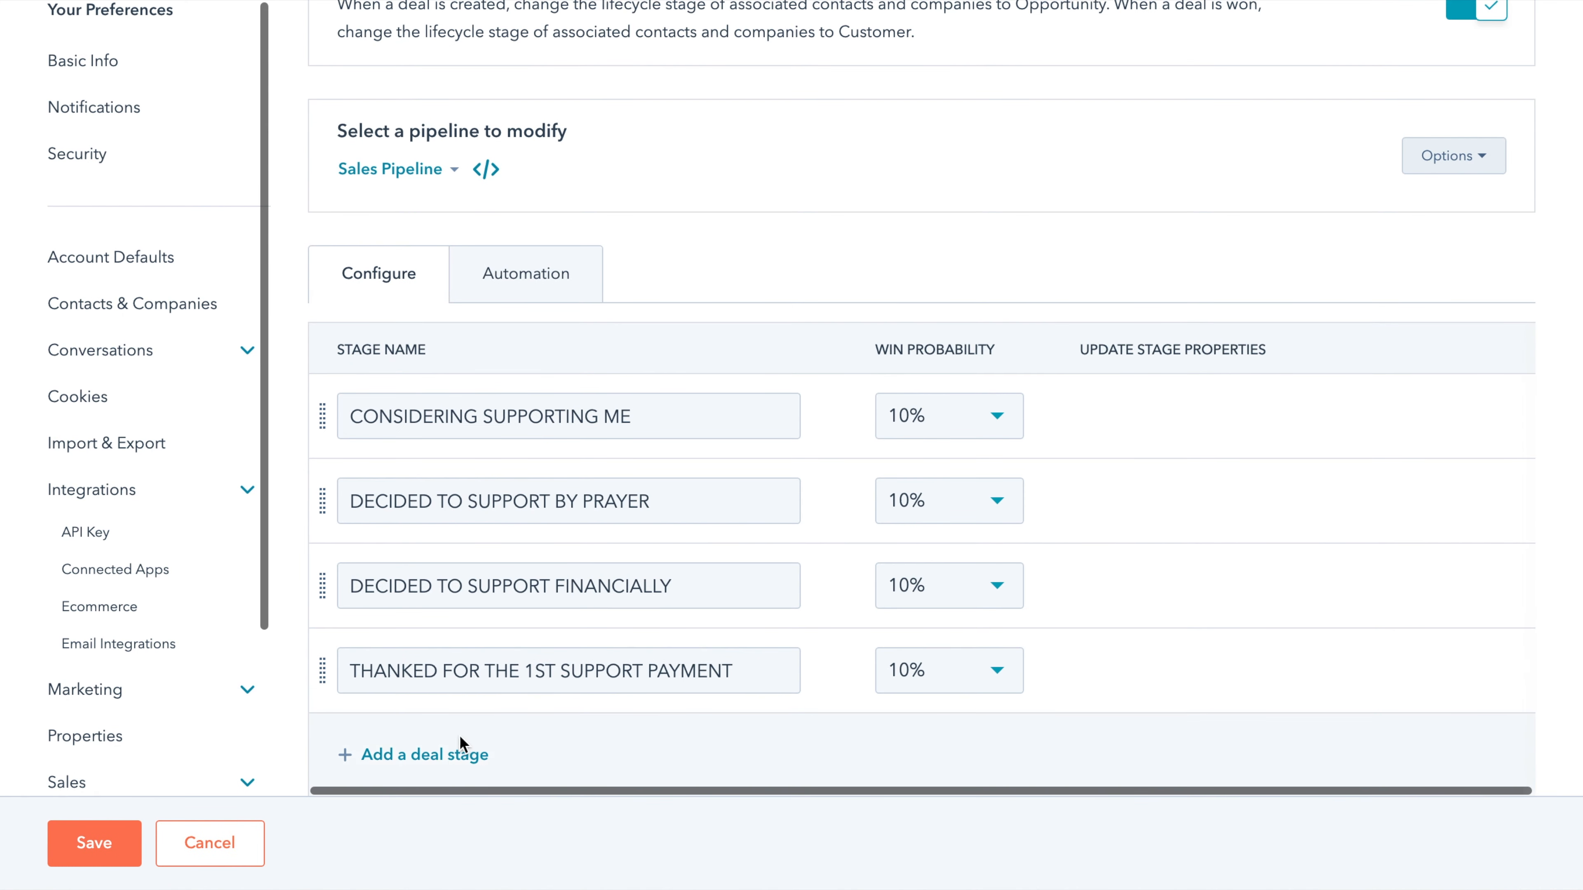
{"action": "left_click", "coordinate": [434, 755]}
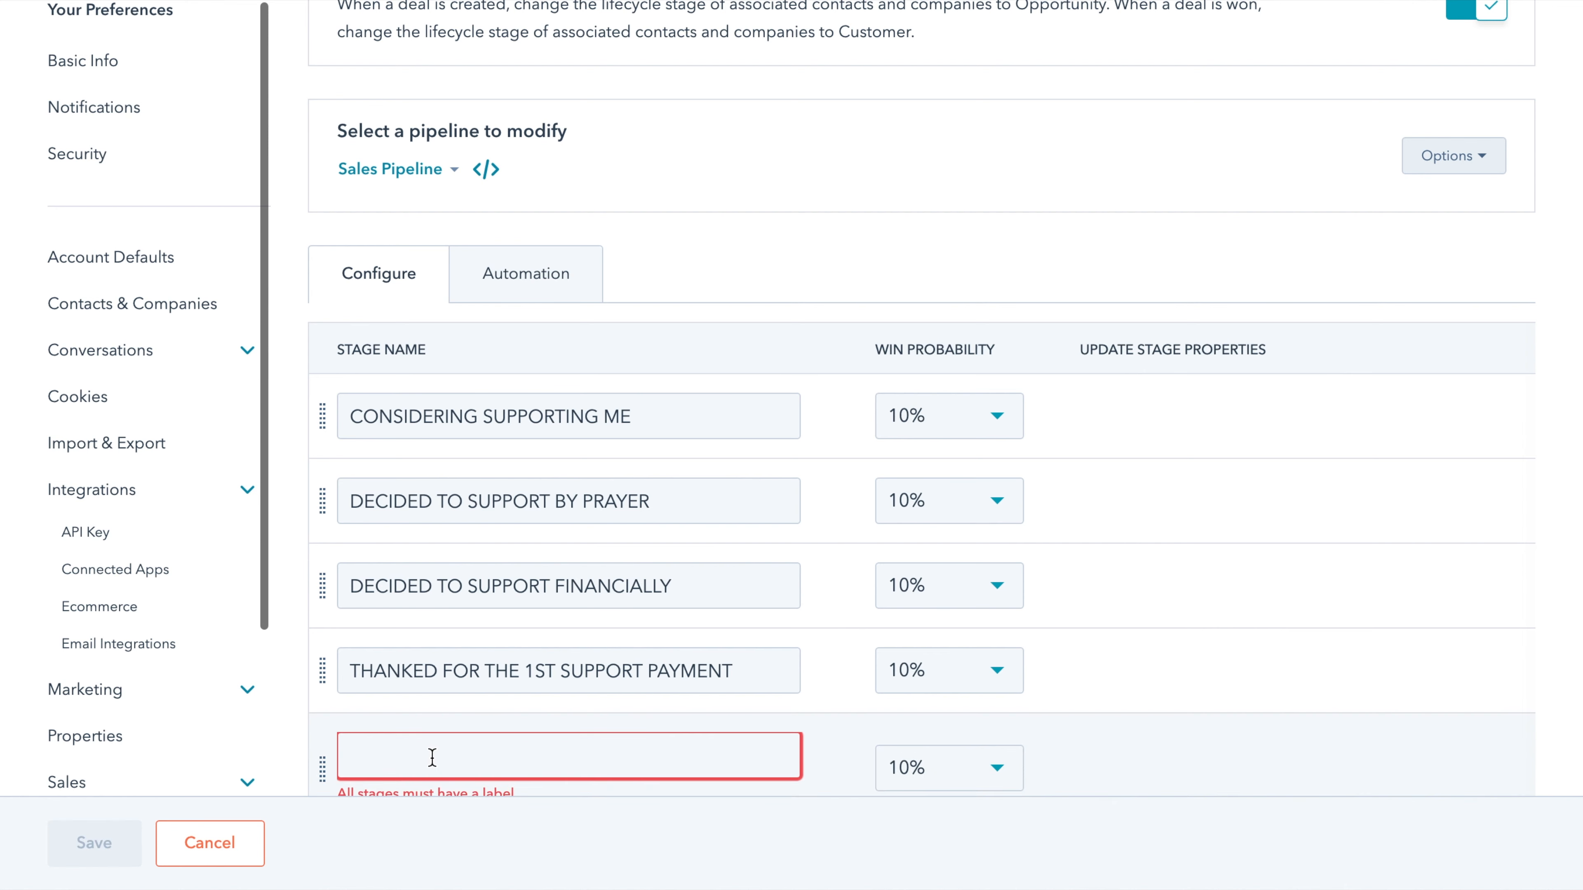
{"action": "type", "text": "2N"}
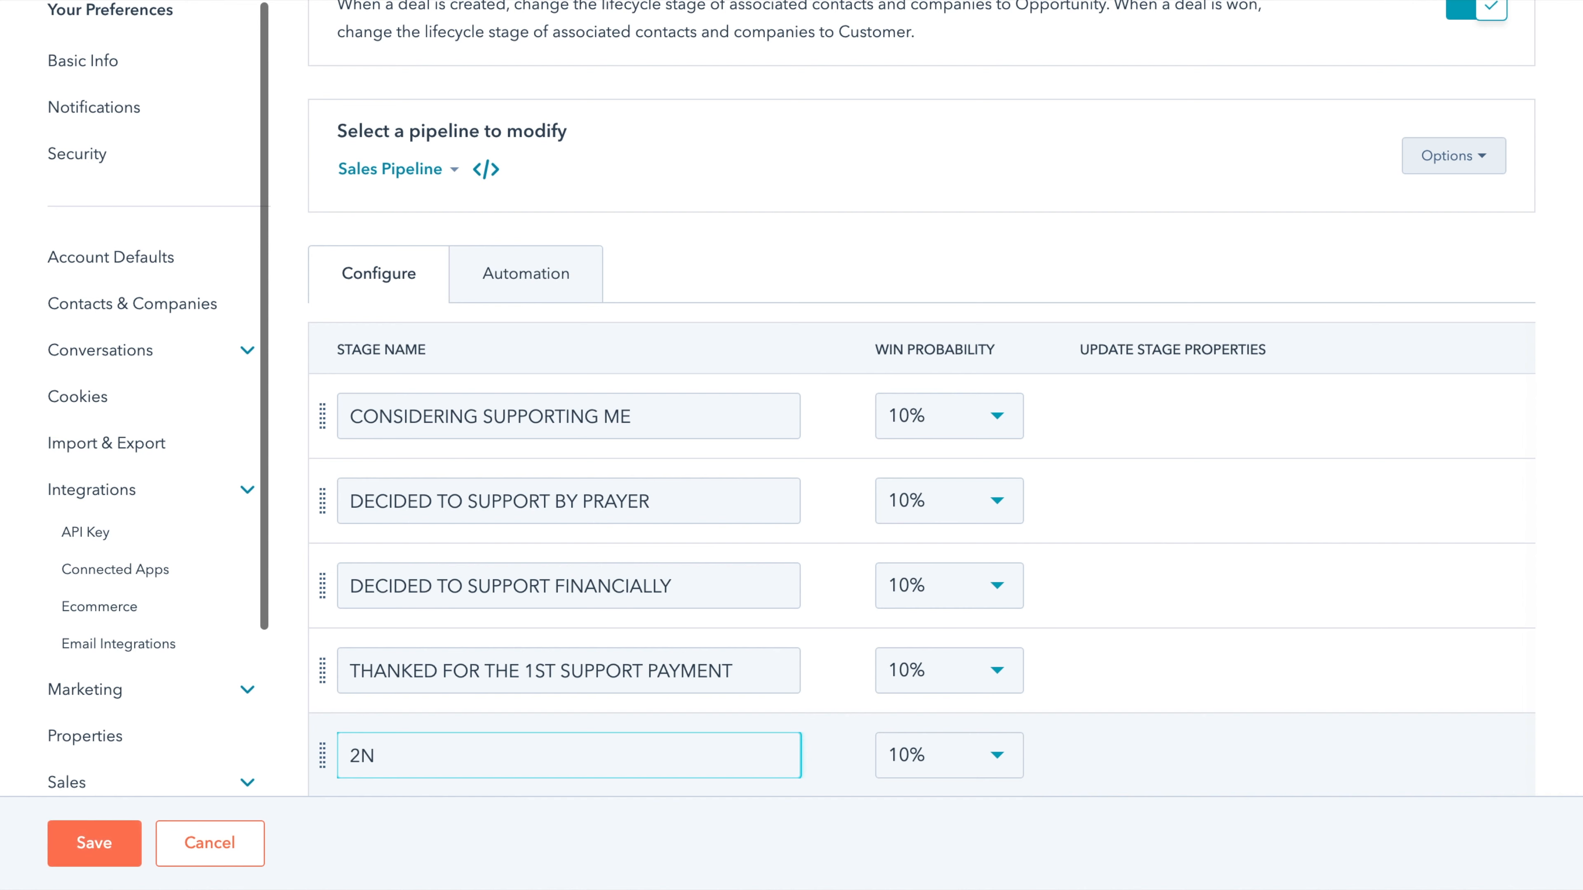
{"action": "type", "text": "D SUPPORT PAYMENT"}
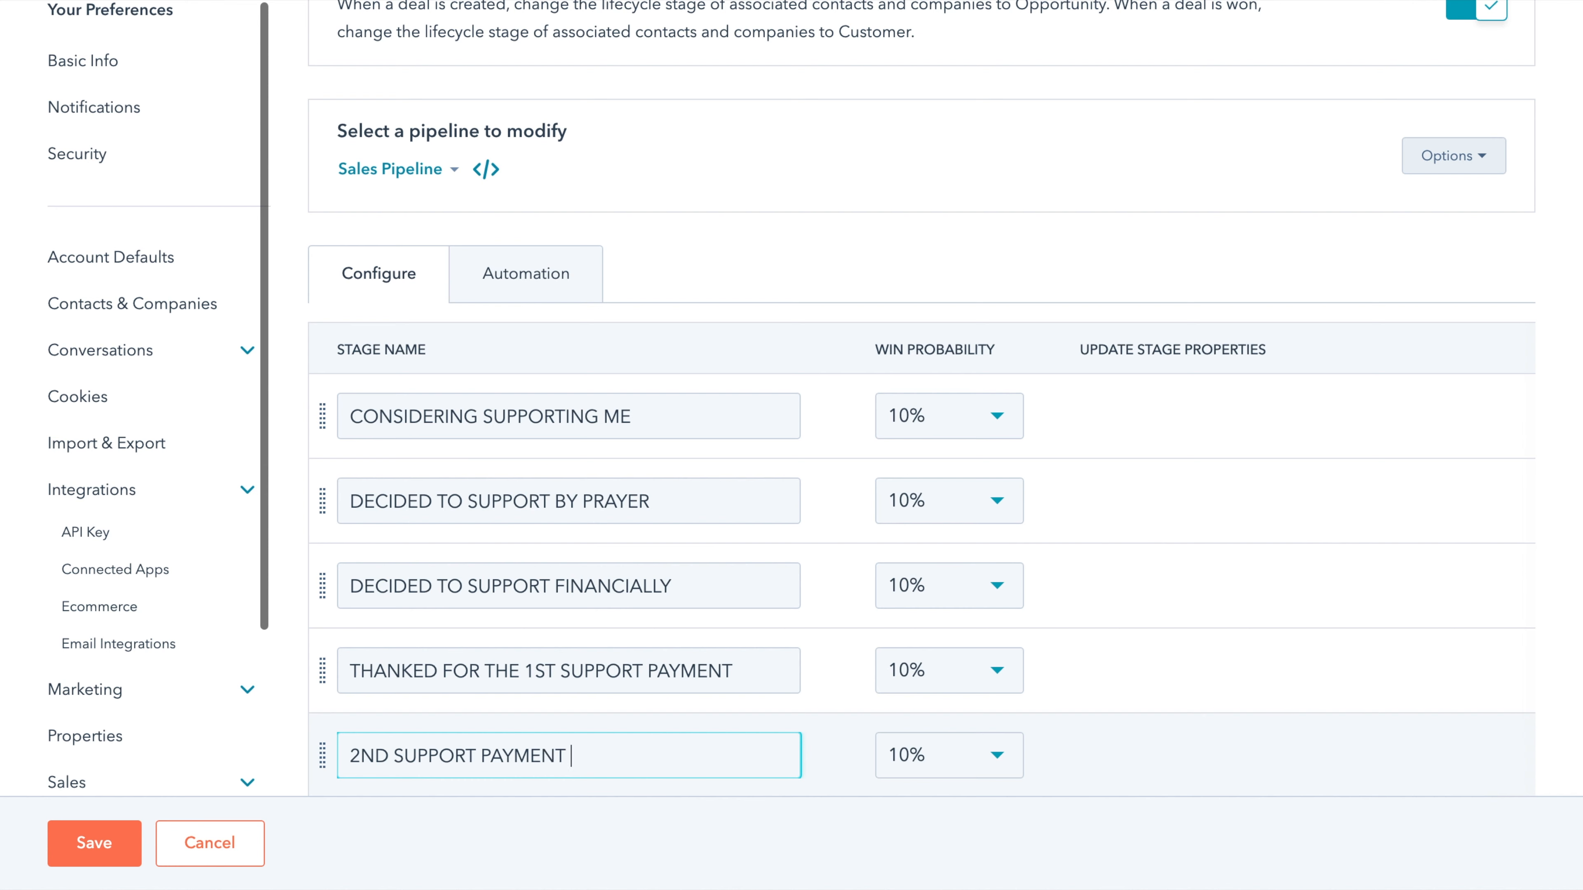
{"action": "type", "text": " DONE"}
{"action": "scroll", "coordinate": [547, 664], "scroll_direction": "down", "scroll_amount": 2}
- Add a YEARLY PARTNER SUPPORT stage and save the six-stage pipeline
{"action": "left_click", "coordinate": [440, 748]}
{"action": "type", "text": "YEA"}
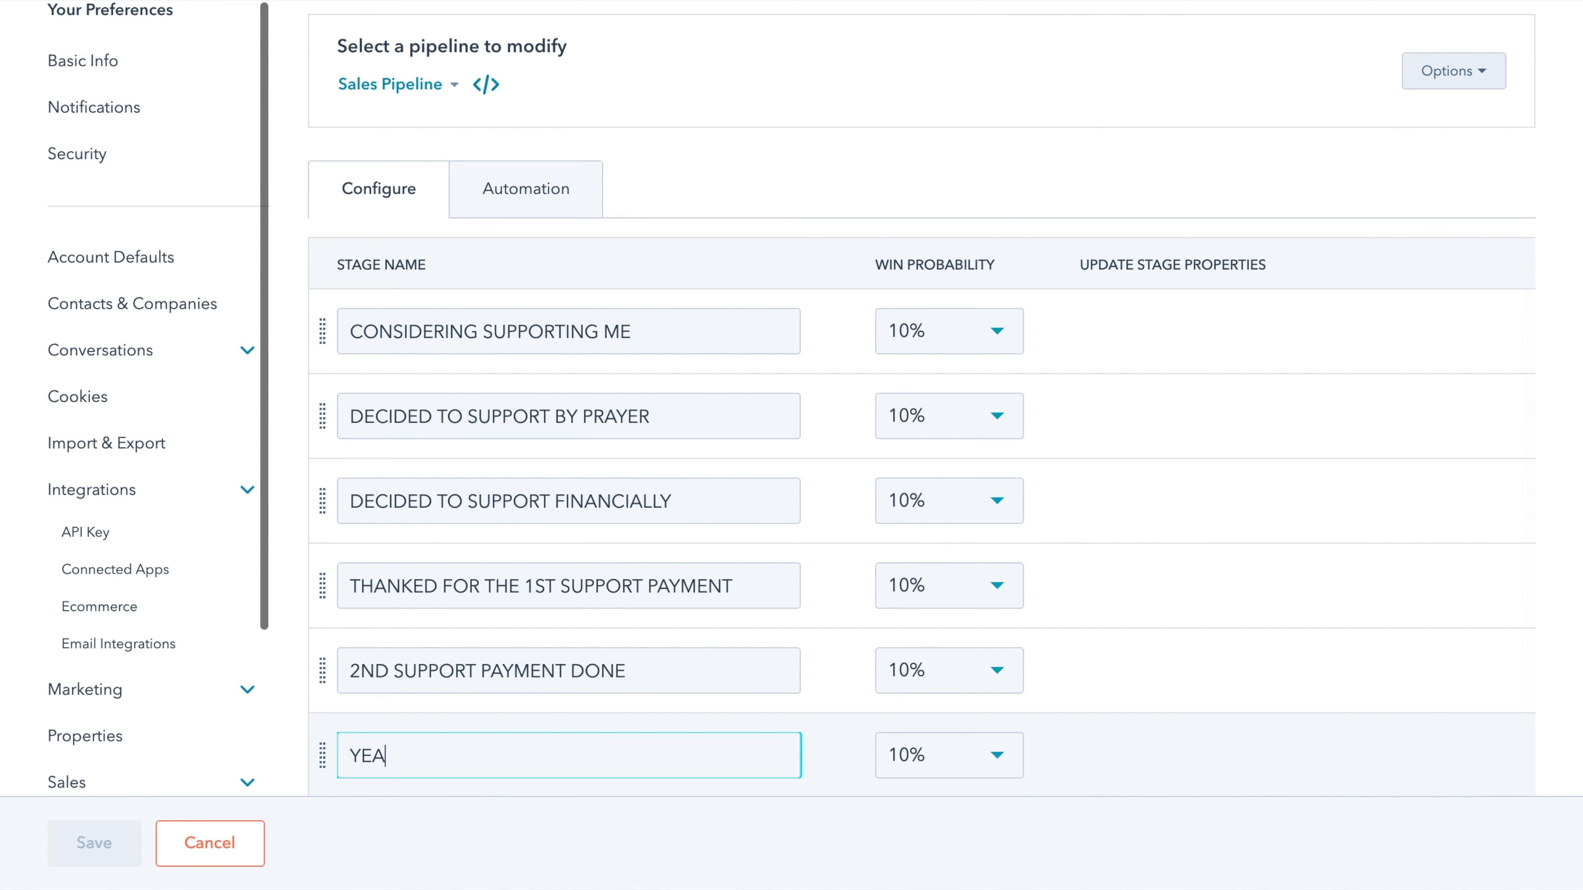
{"action": "type", "text": "RLY"}
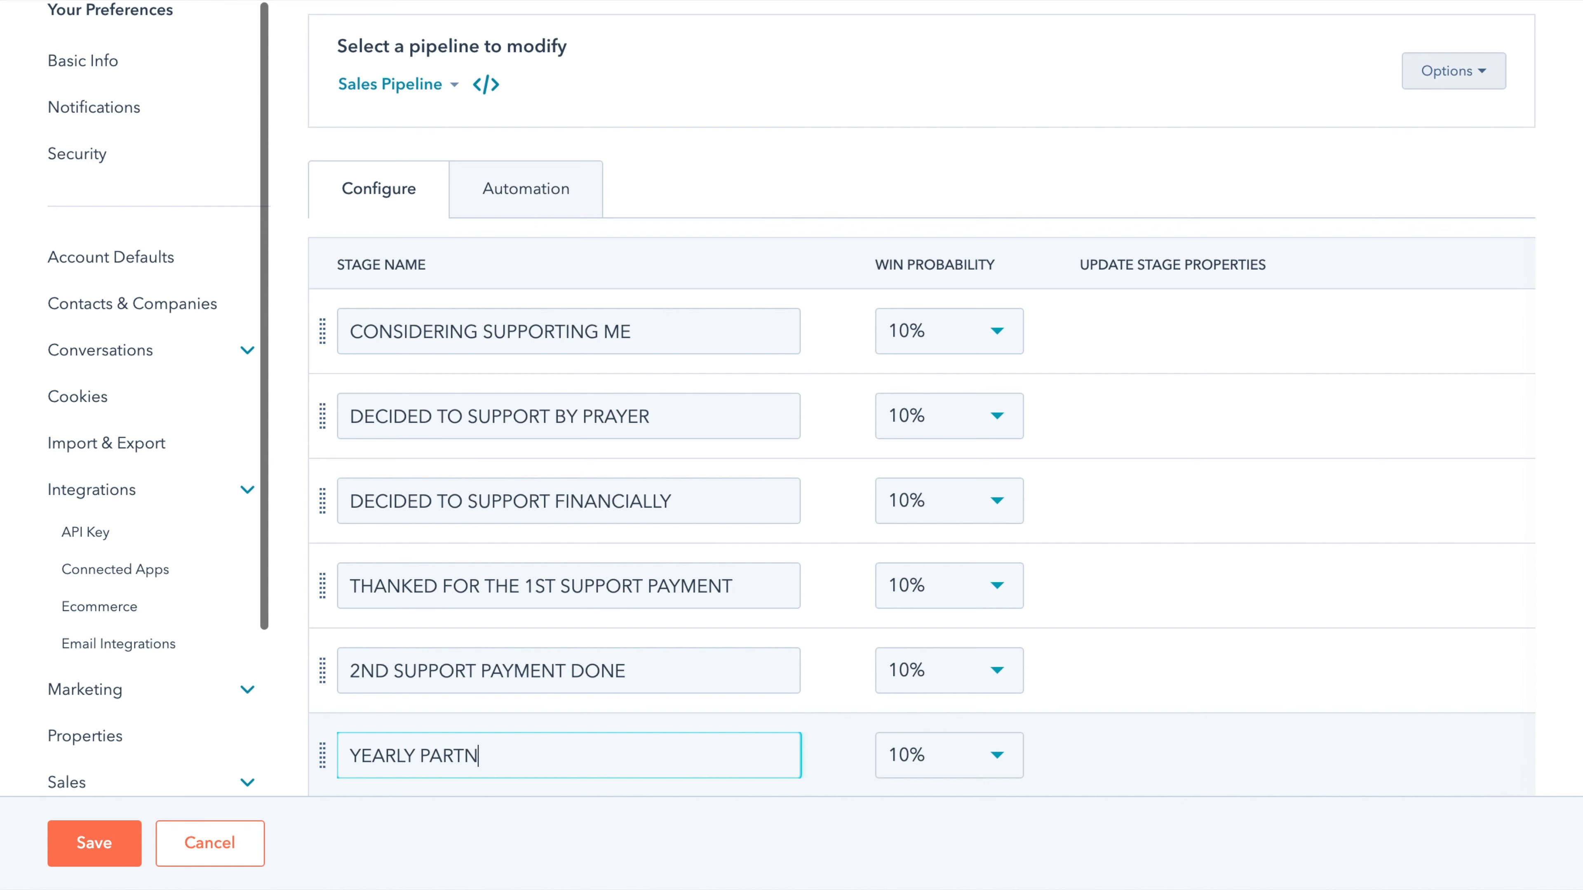
{"action": "type", "text": "PARTNER SUPPORT"}
{"action": "scroll", "coordinate": [727, 538], "scroll_direction": "down", "scroll_amount": 2}
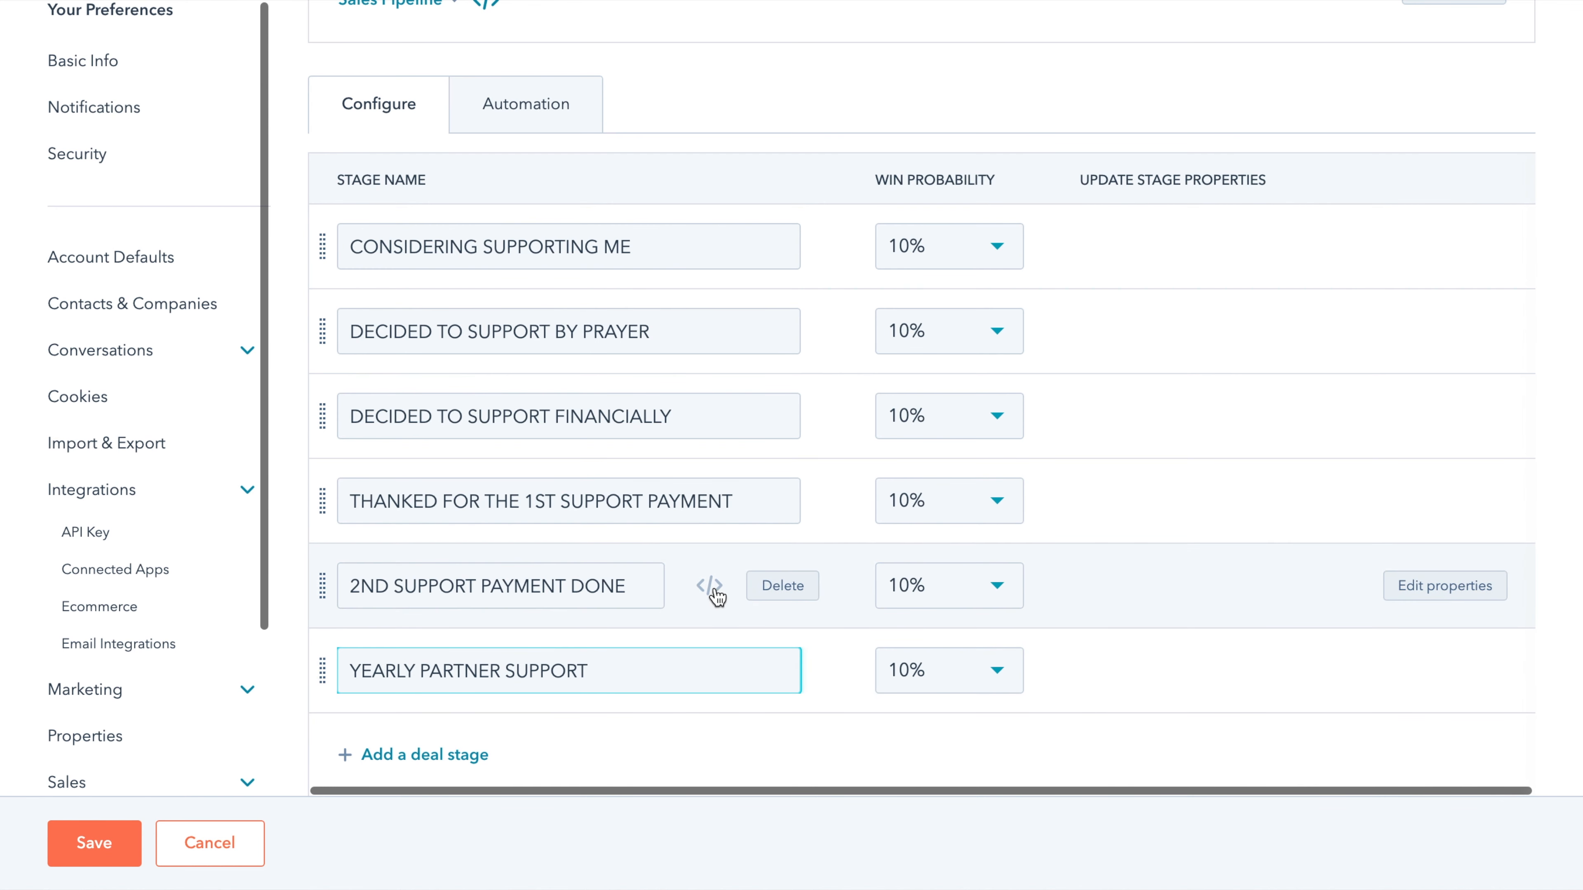
{"action": "left_click", "coordinate": [100, 851]}
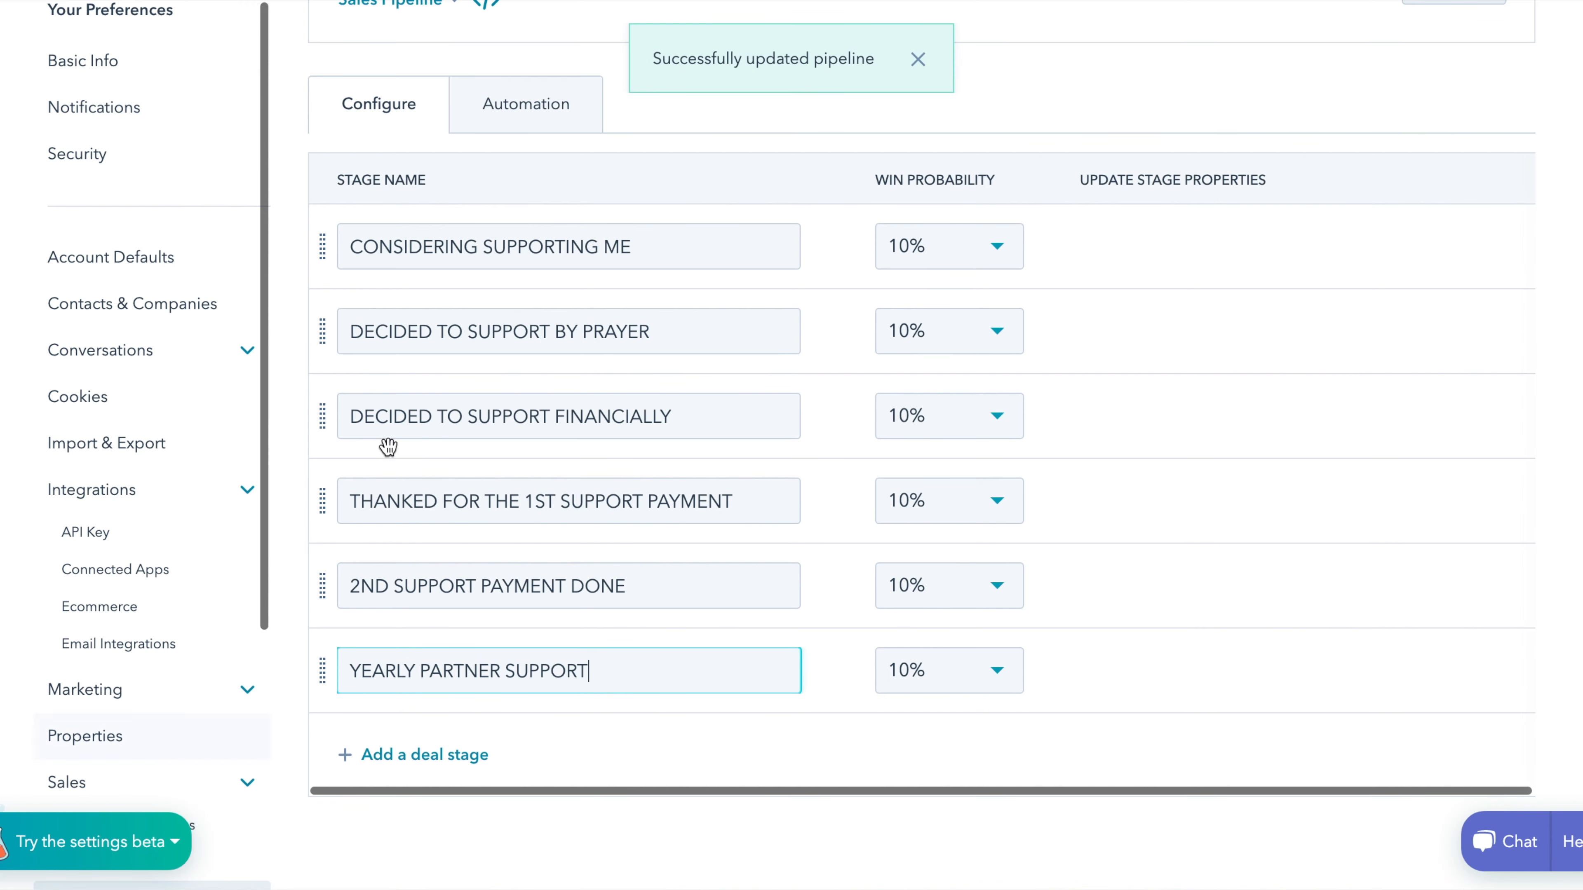
{"action": "scroll", "coordinate": [399, 420], "scroll_direction": "up", "scroll_amount": 10}
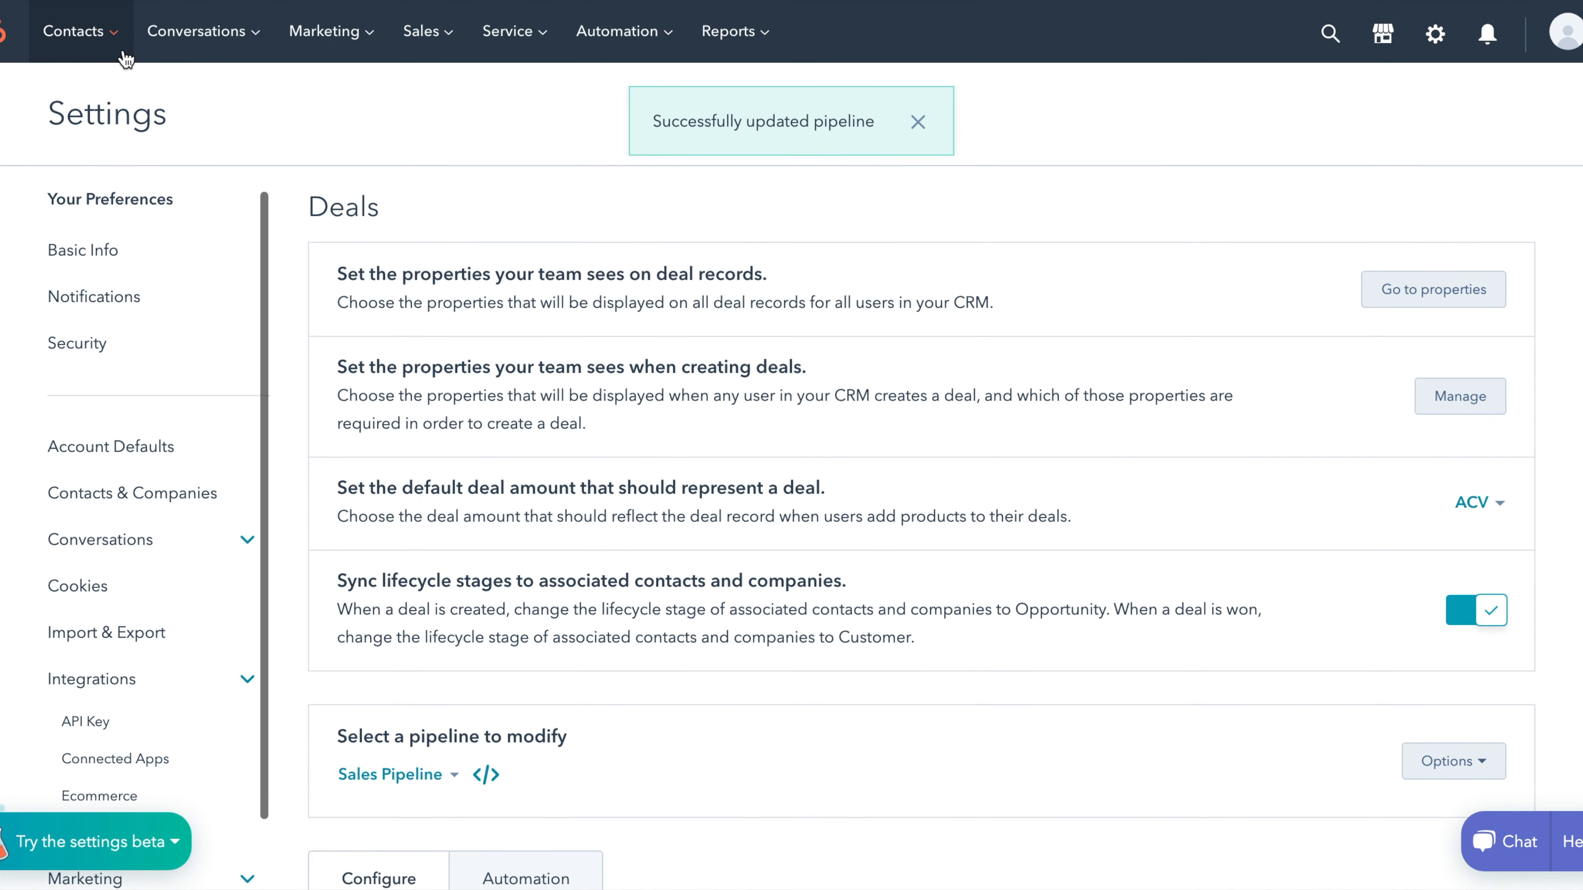
- View the new support-stage columns on the Deals board with the intro card closed, then go to Contacts
{"action": "mouse_move", "coordinate": [410, 53]}
{"action": "left_click", "coordinate": [441, 112]}
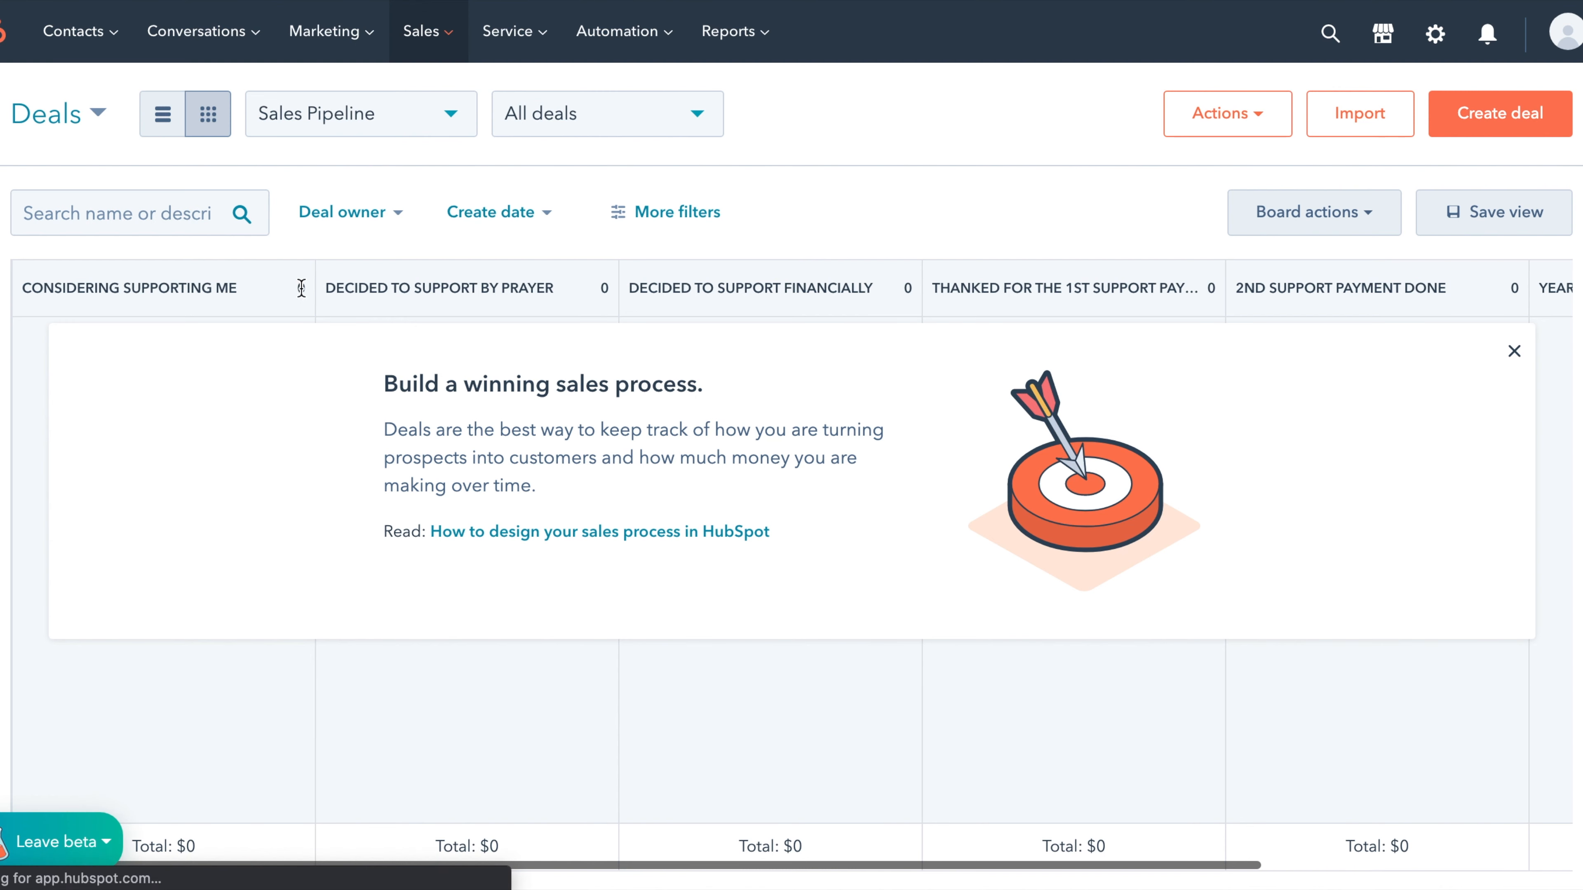
{"action": "left_click", "coordinate": [1514, 352]}
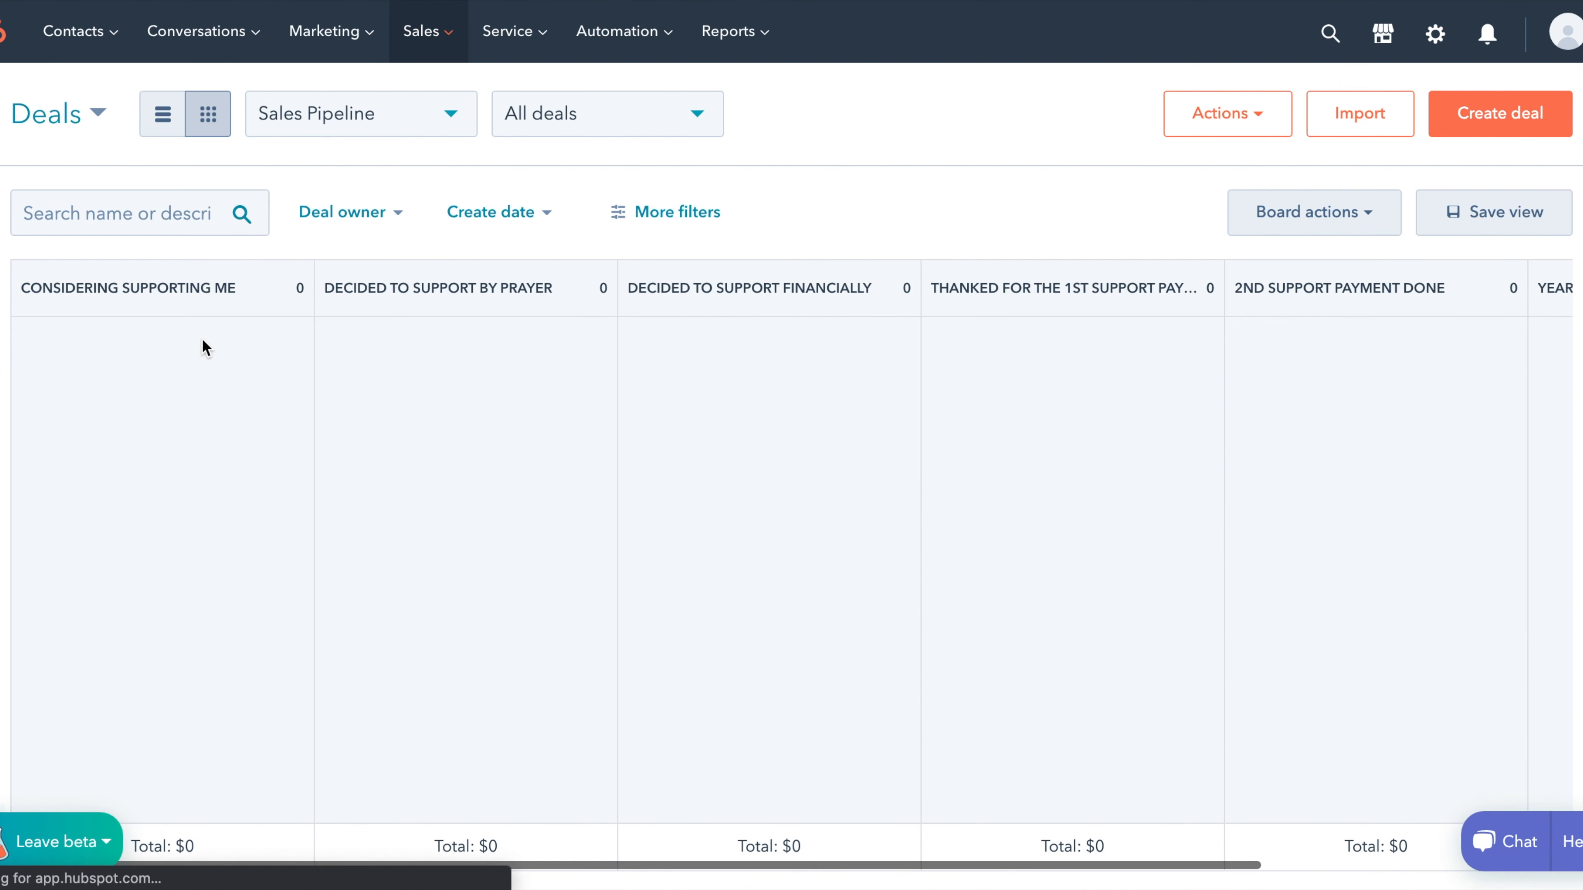
{"action": "scroll", "coordinate": [242, 325], "scroll_direction": "right", "scroll_amount": 6}
{"action": "scroll", "coordinate": [242, 326], "scroll_direction": "left", "scroll_amount": 4}
{"action": "scroll", "coordinate": [243, 325], "scroll_direction": "left", "scroll_amount": 2}
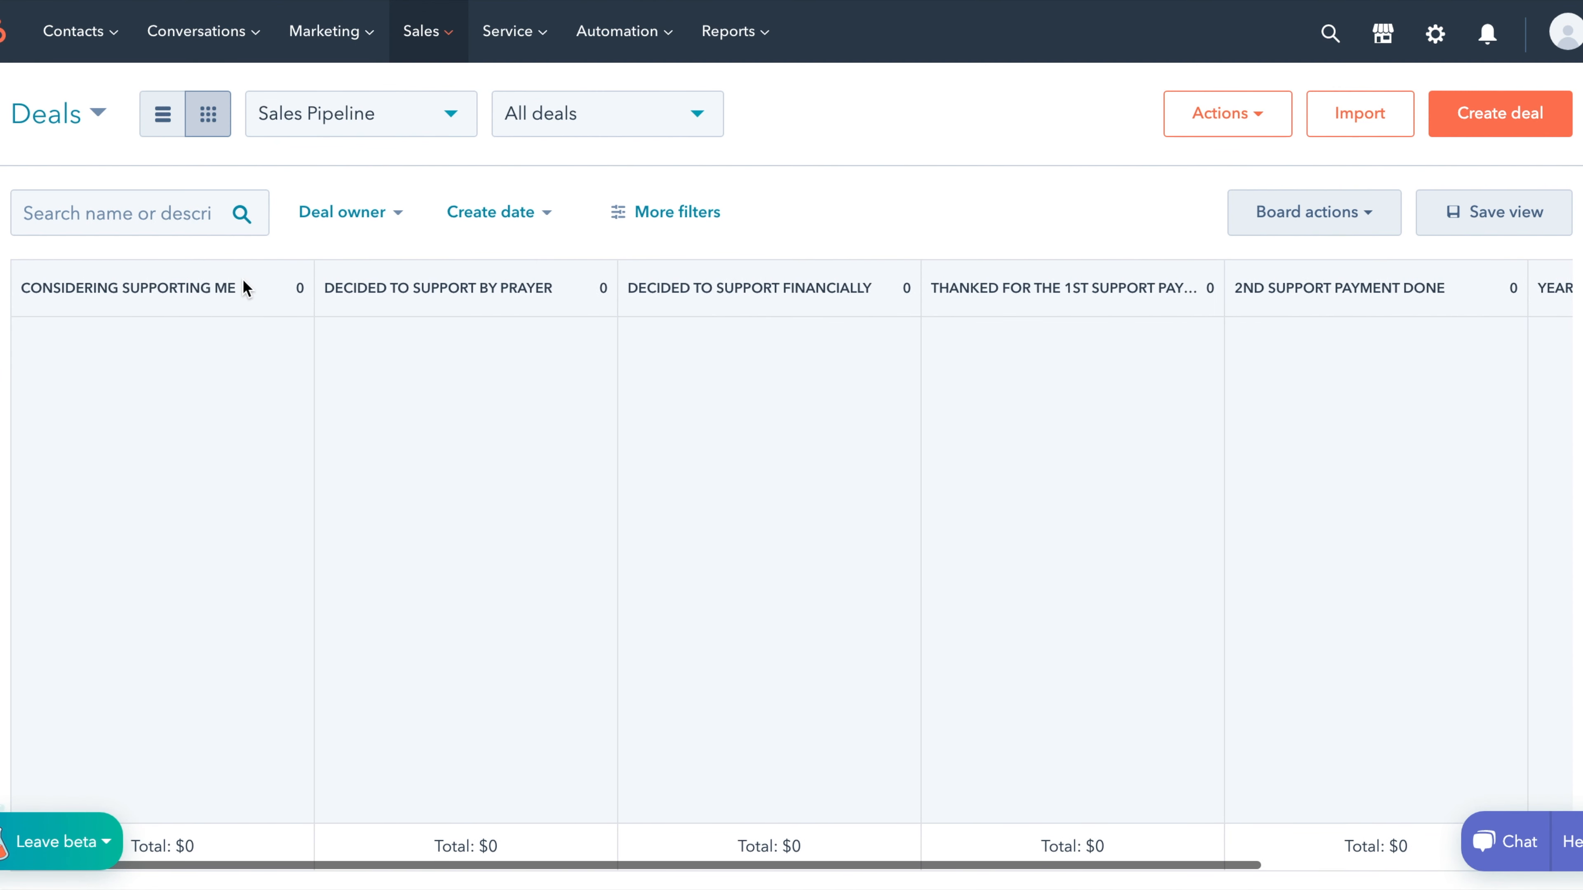
{"action": "left_click", "coordinate": [119, 86]}
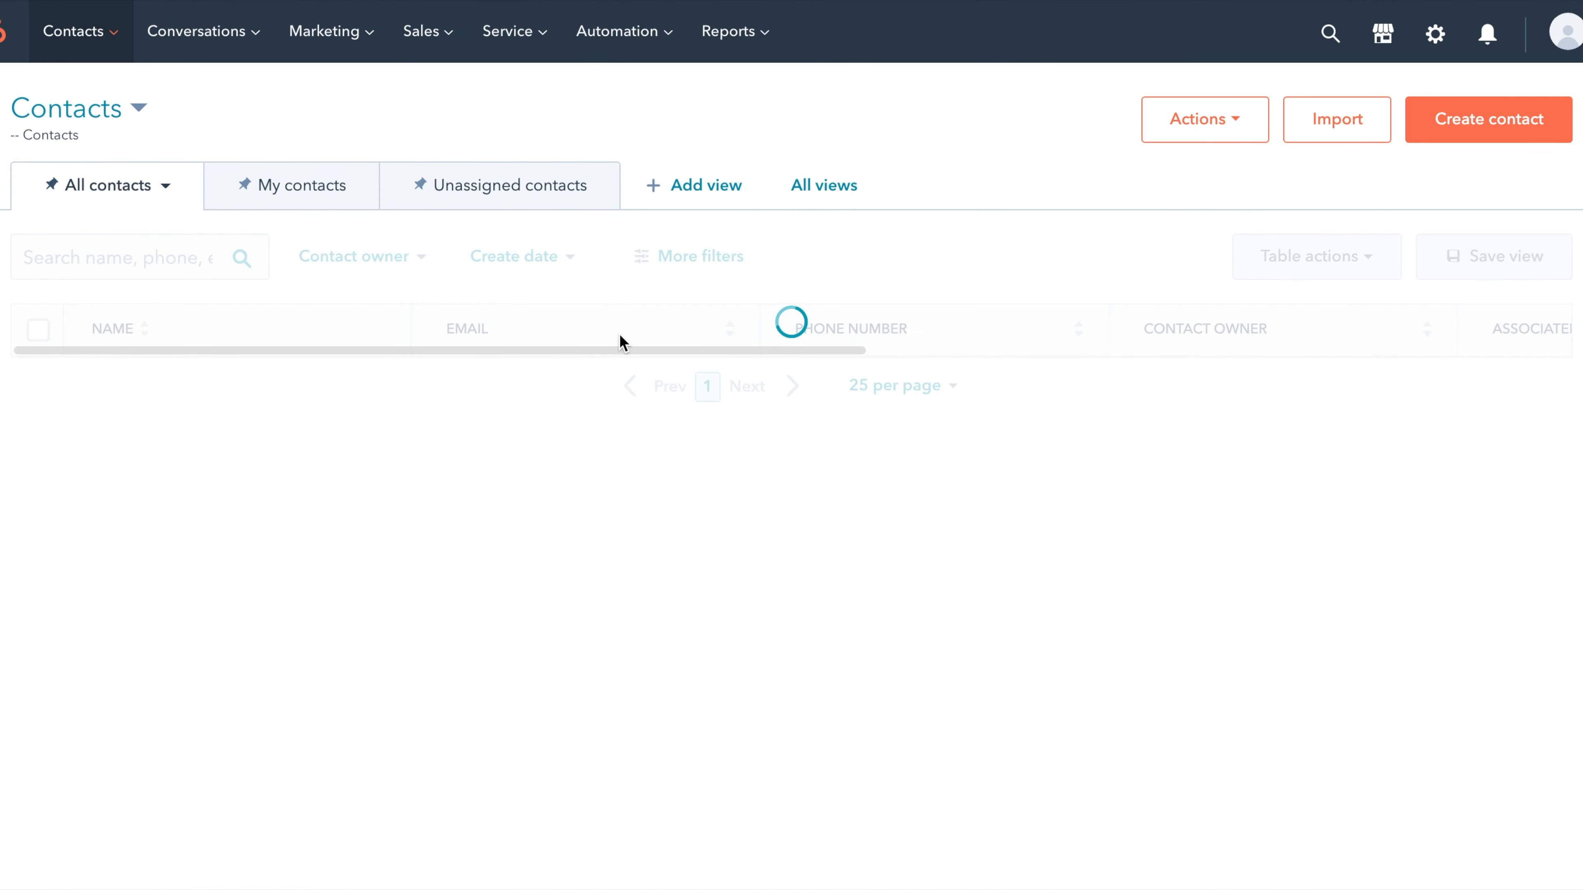
- Preview the first contact and start a new deal for it, picking a deal stage
{"action": "left_click", "coordinate": [368, 387]}
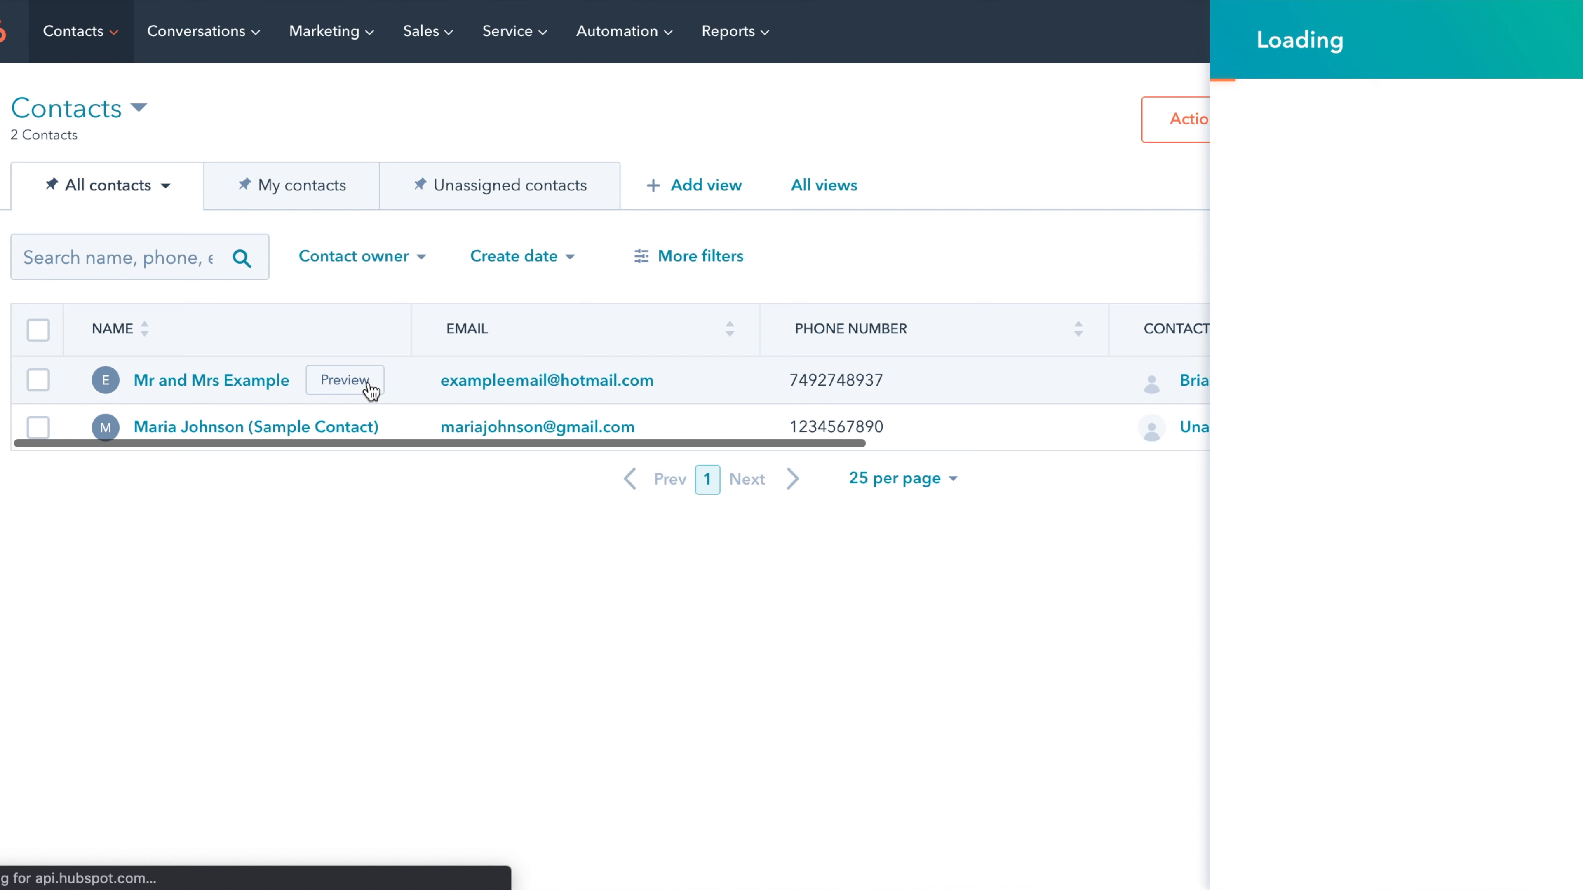
{"action": "scroll", "coordinate": [1572, 504], "scroll_direction": "down", "scroll_amount": 5}
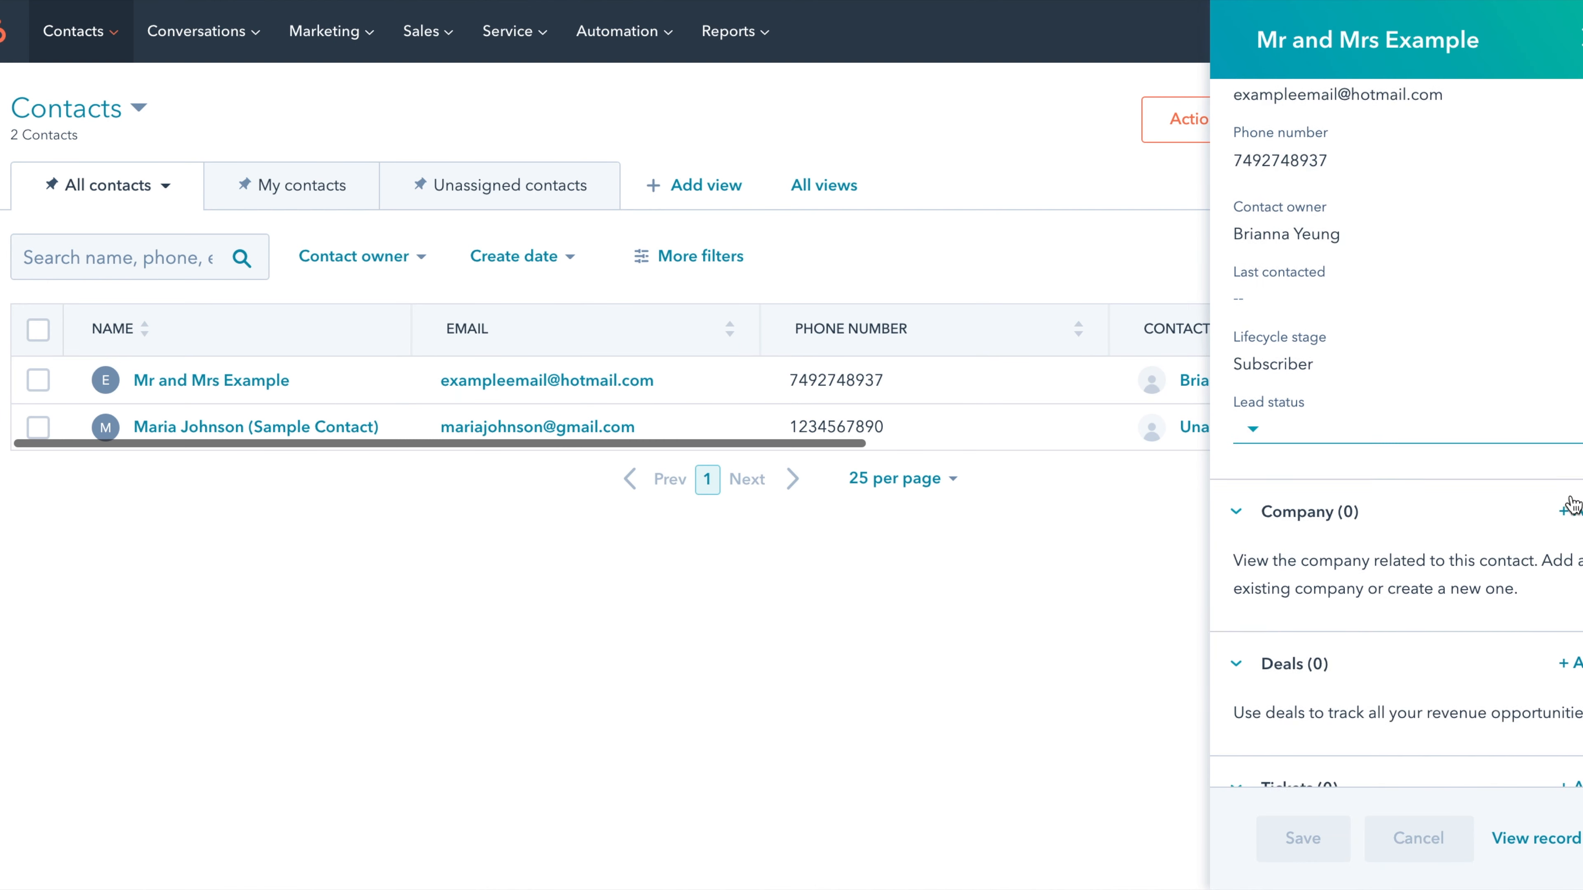
{"action": "left_click", "coordinate": [1569, 510]}
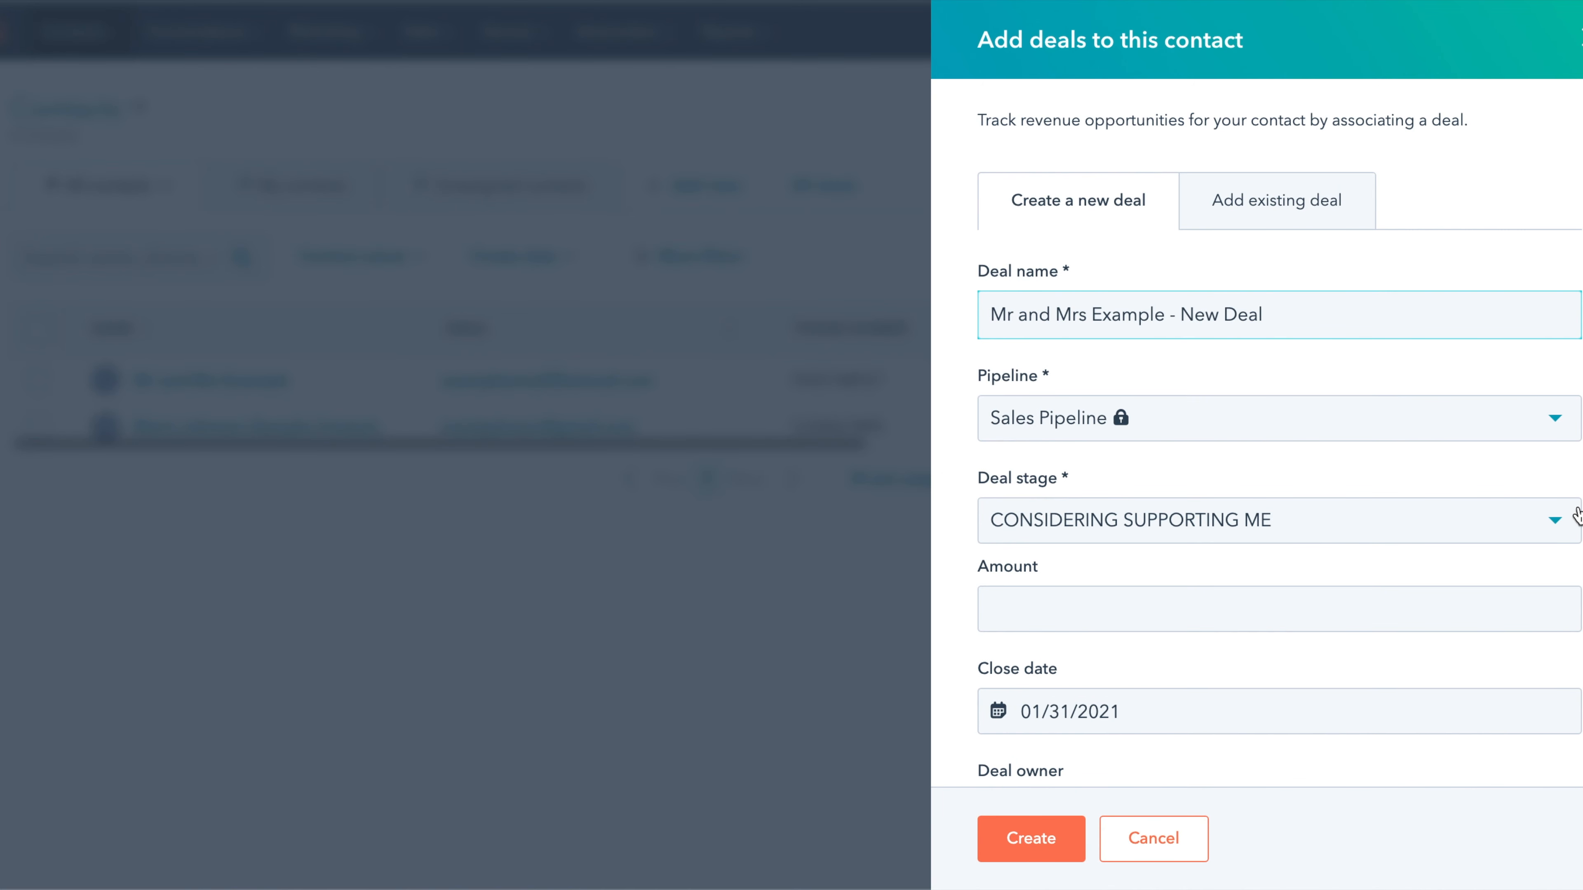
{"action": "left_click", "coordinate": [1552, 527]}
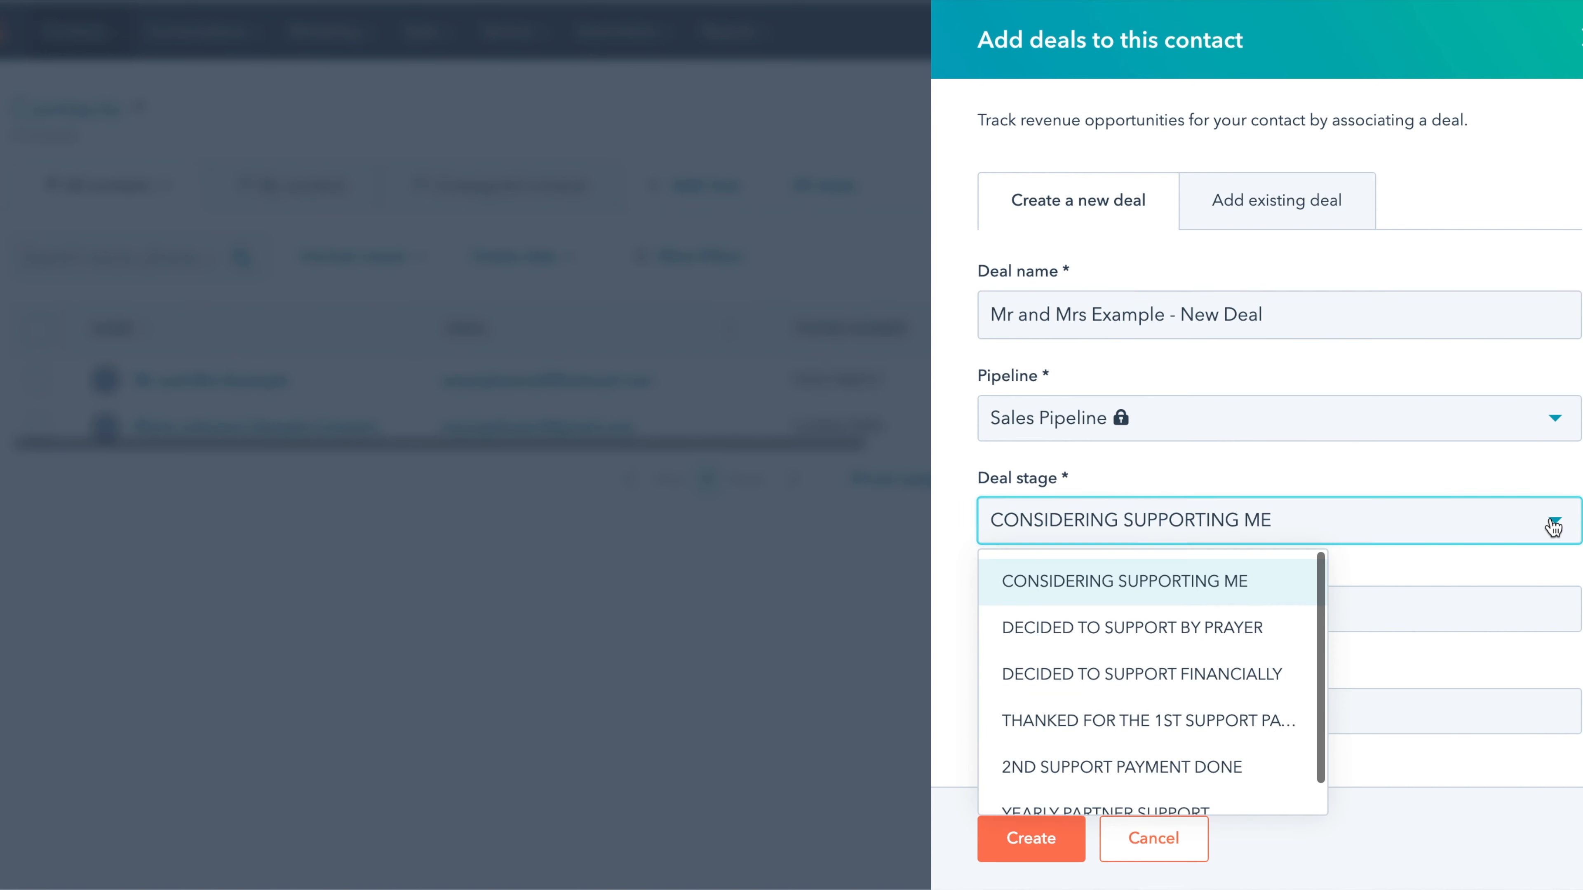
{"action": "scroll", "coordinate": [1183, 651], "scroll_direction": "down", "scroll_amount": 1}
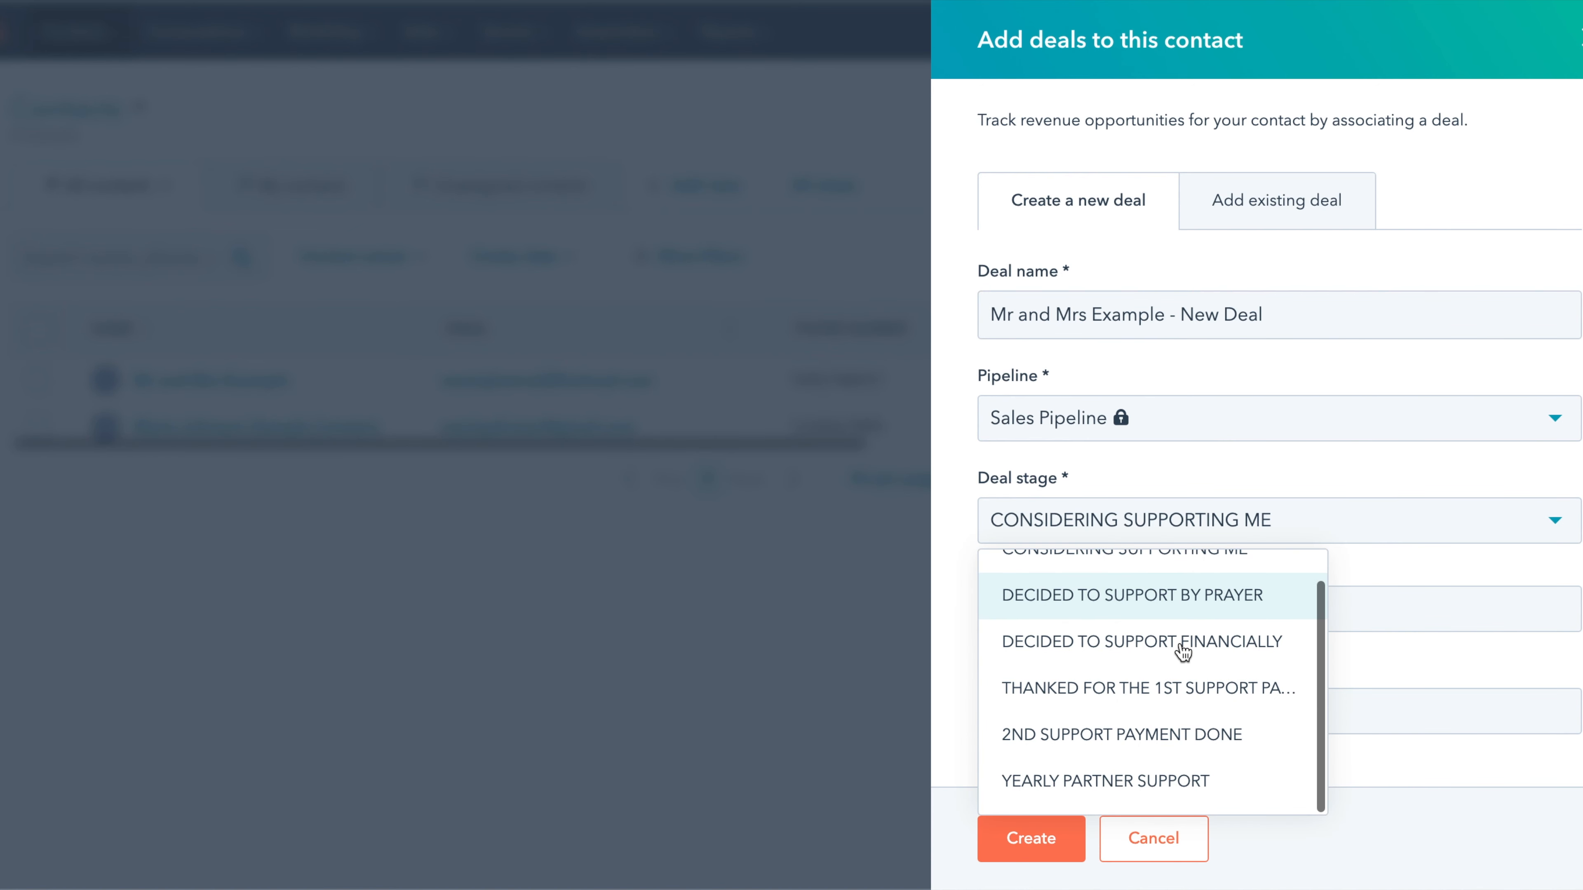
{"action": "scroll", "coordinate": [1172, 748], "scroll_direction": "up", "scroll_amount": 1}
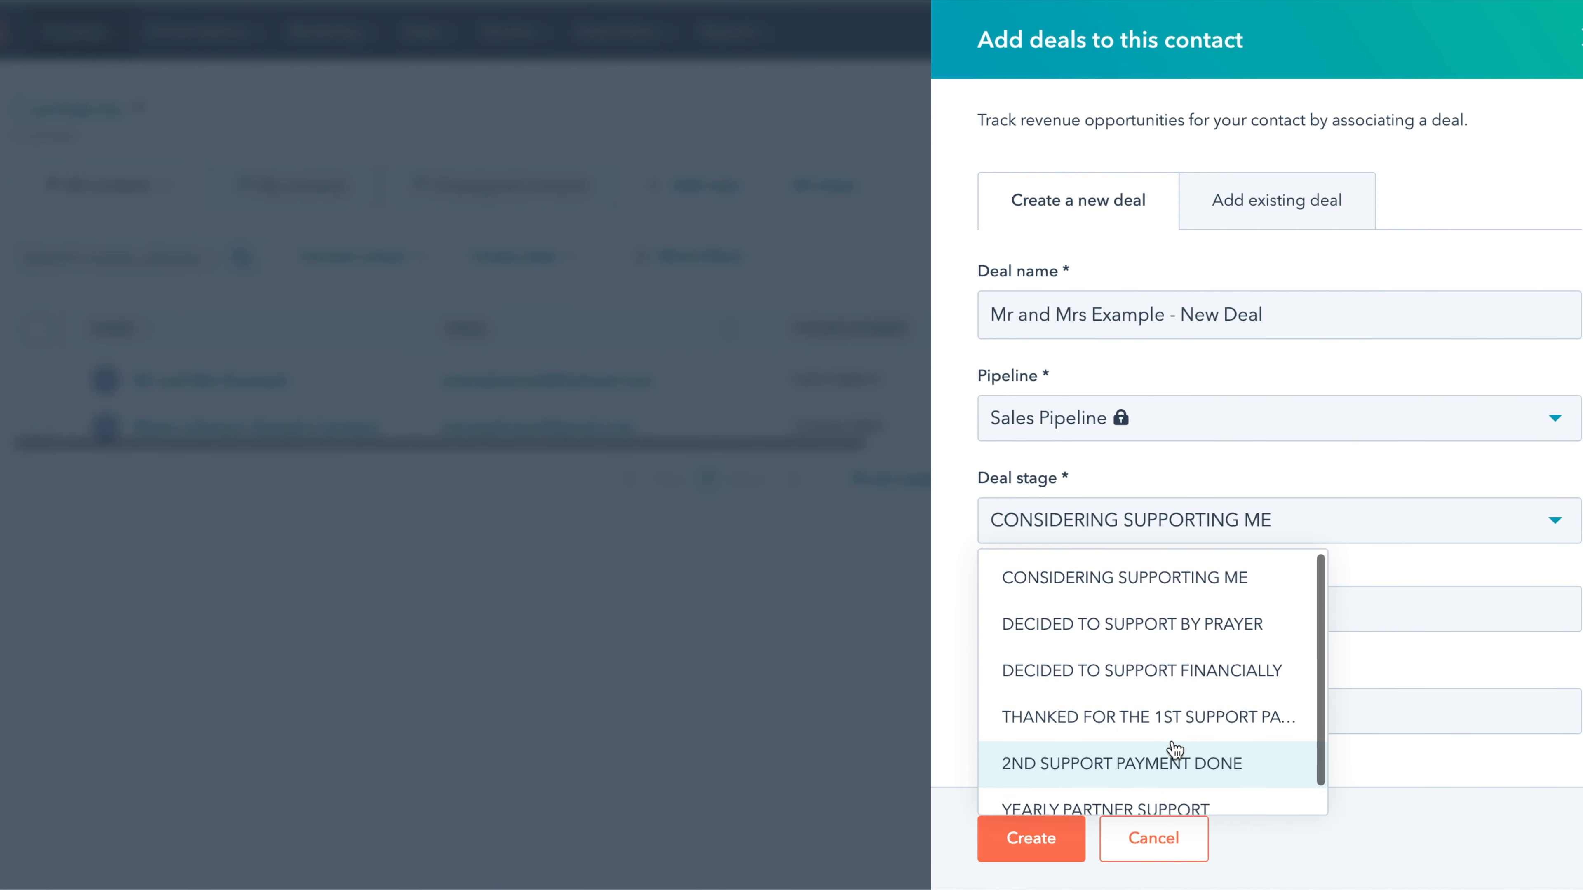
{"action": "left_click", "coordinate": [1178, 628]}
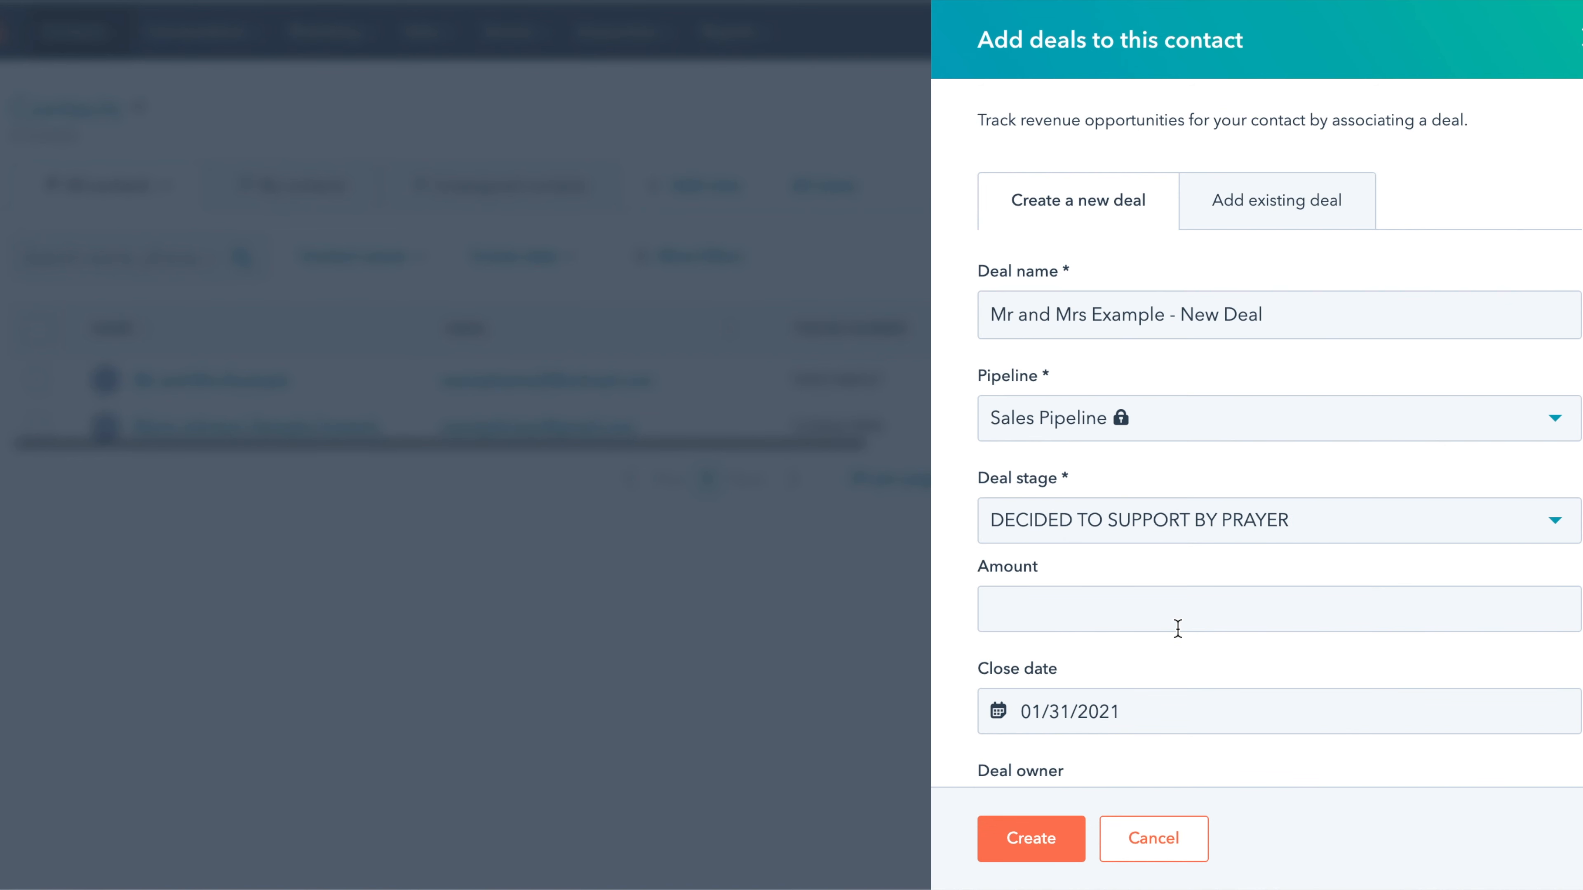
- Set the stage to DECIDED TO SUPPORT FINANCIALLY and amount $40, create the deal, and close the preview
{"action": "left_click", "coordinate": [1246, 540]}
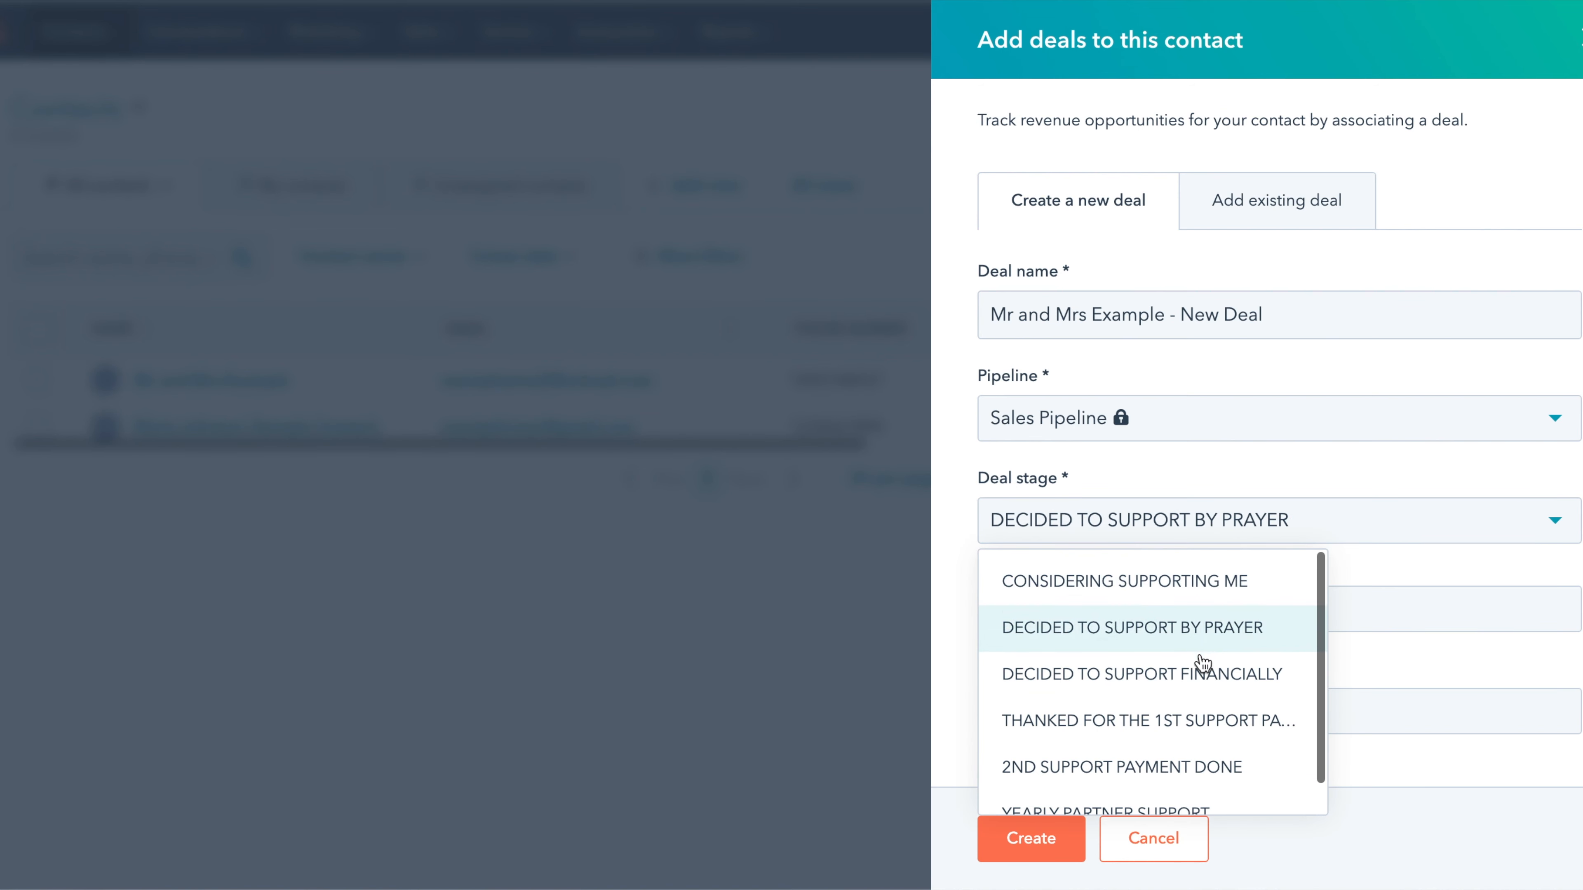
{"action": "left_click", "coordinate": [1202, 672]}
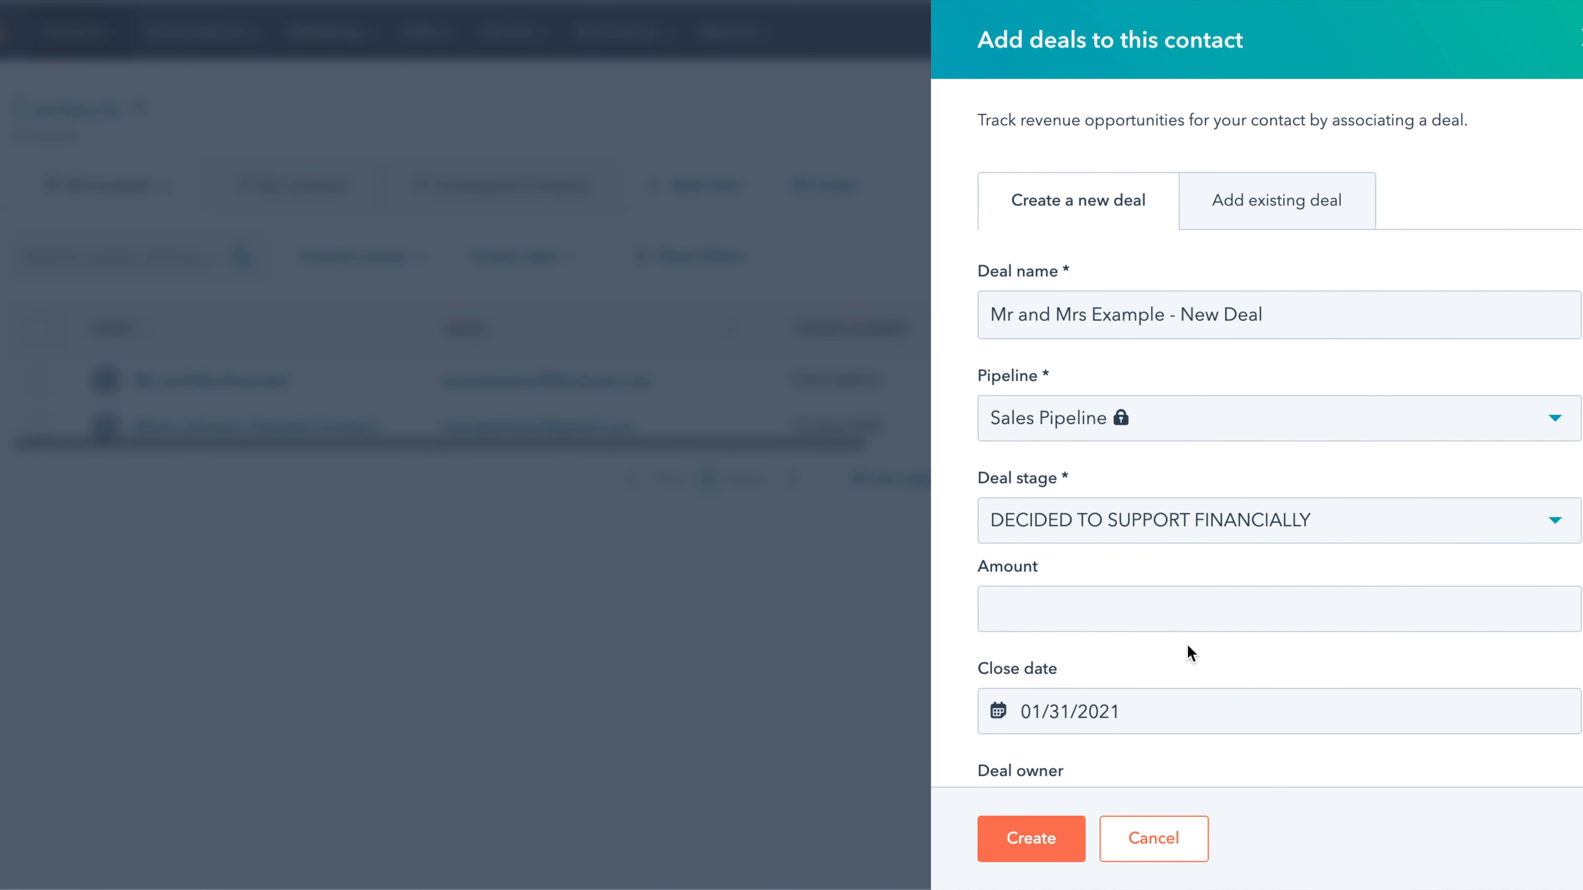
{"action": "left_click", "coordinate": [1153, 609]}
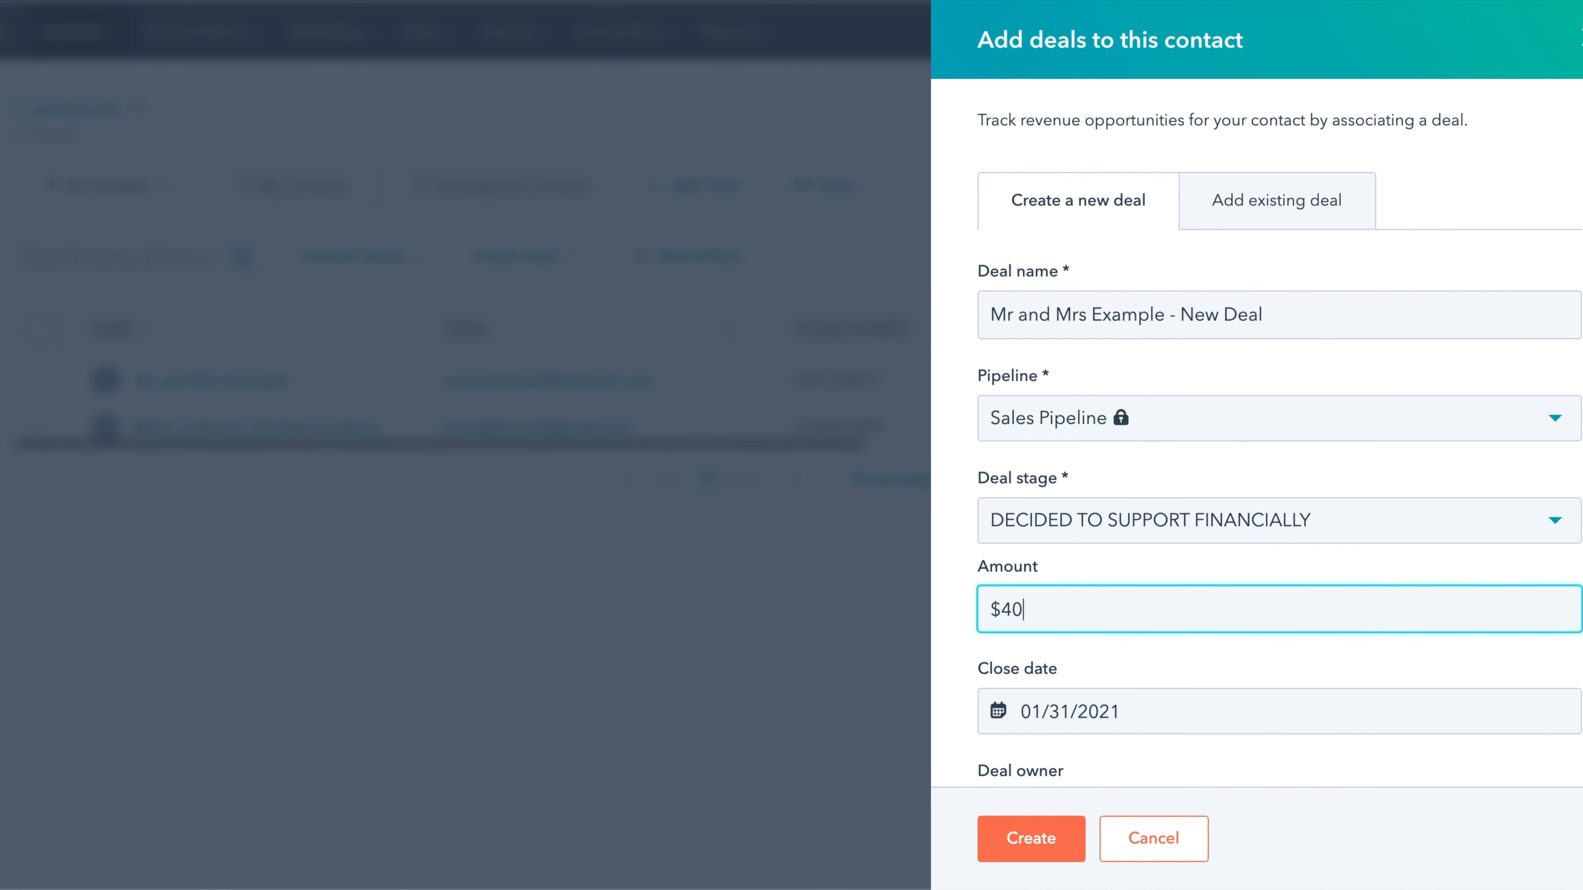
{"action": "scroll", "coordinate": [1265, 698], "scroll_direction": "down", "scroll_amount": 10}
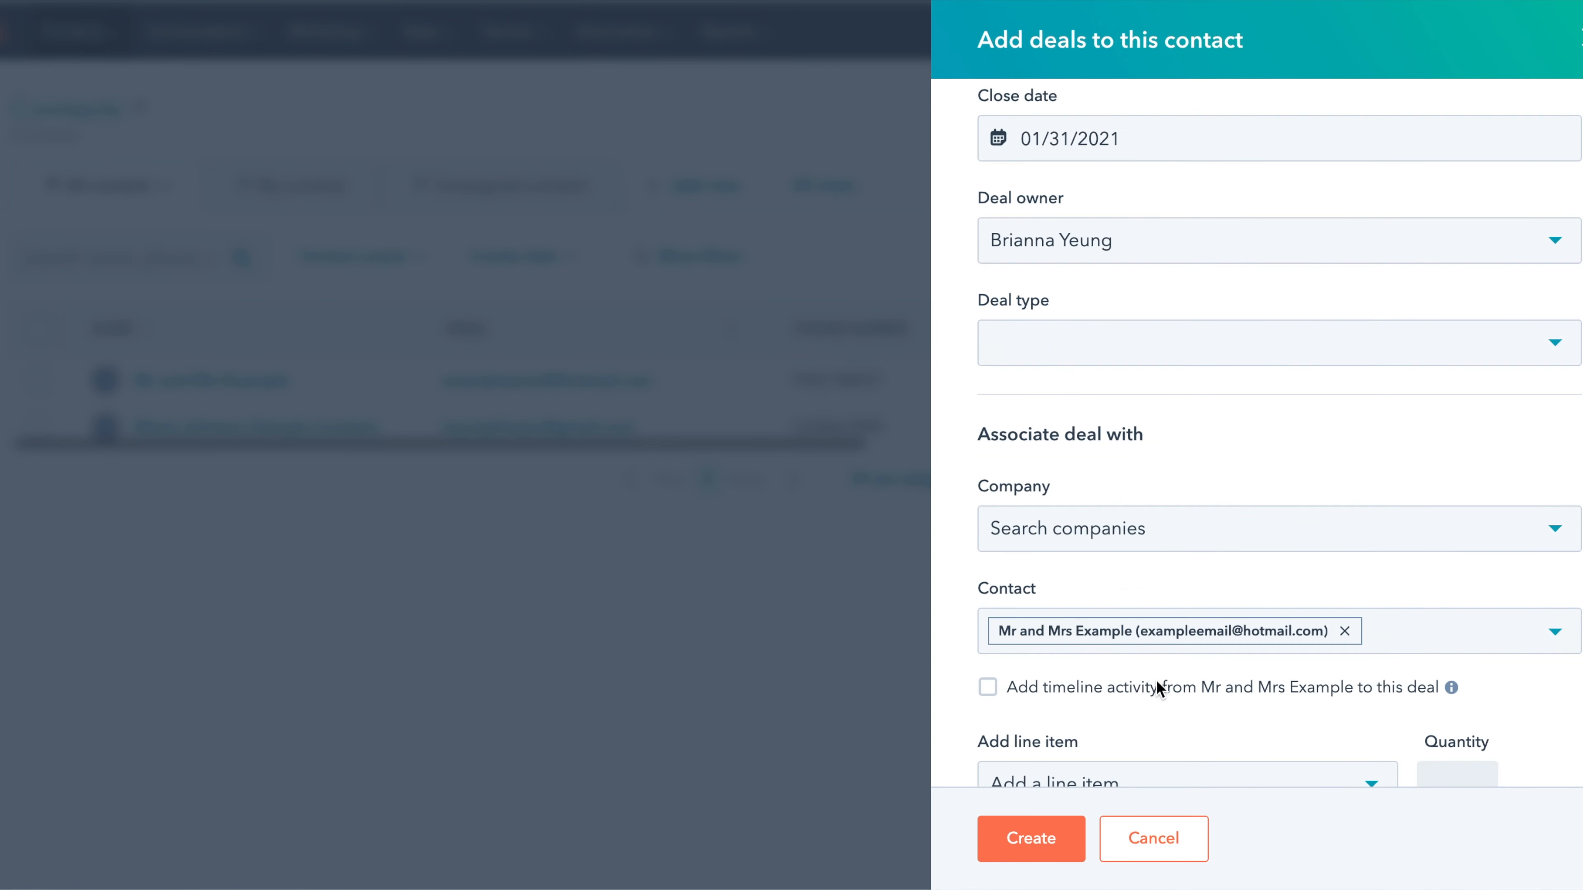
{"action": "left_click", "coordinate": [1069, 840]}
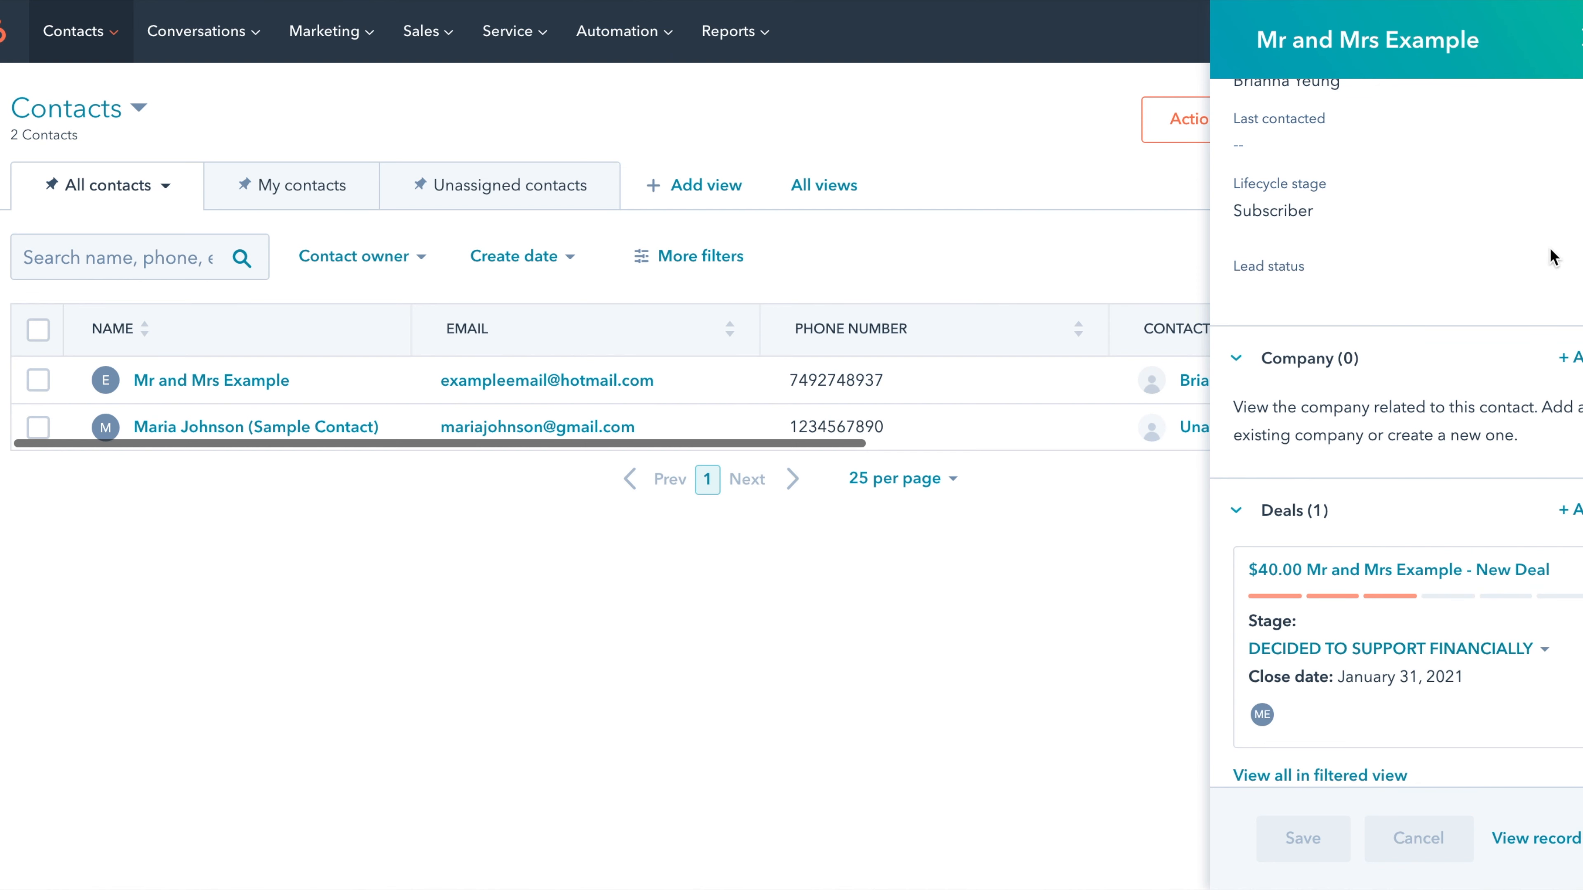
{"action": "left_click", "coordinate": [1580, 39]}
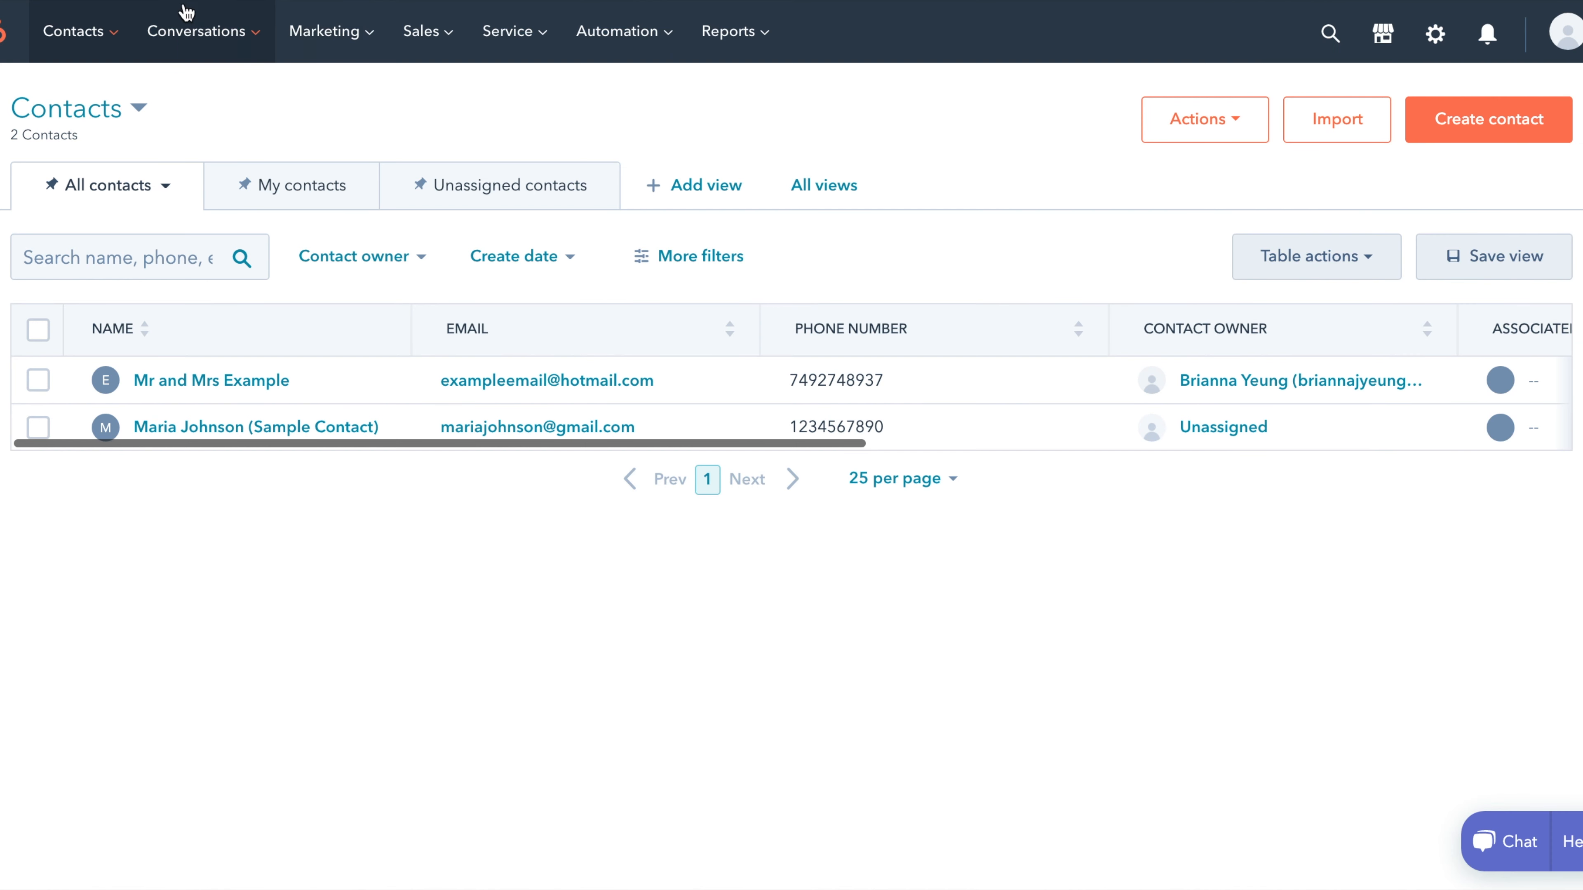
- Open the Deals board and drag the $40 deal between support stages, ending in DECIDED TO SUPPORT FINANCIALLY
{"action": "left_click", "coordinate": [421, 31]}
{"action": "left_click", "coordinate": [446, 100]}
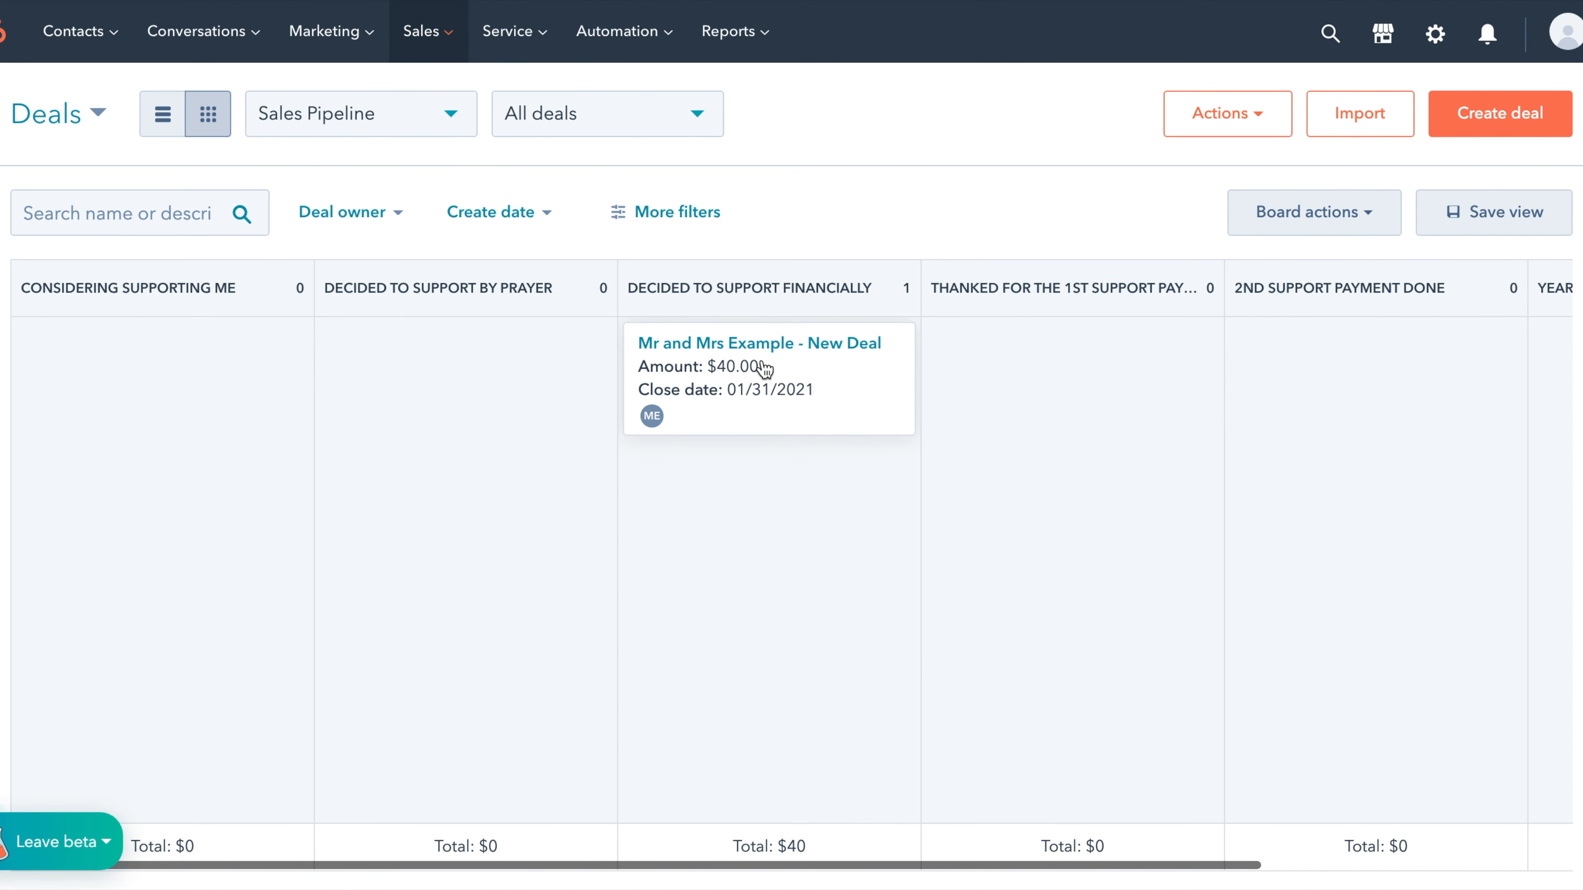
{"action": "left_click_drag", "start_coordinate": [793, 390], "coordinate": [1417, 389]}
{"action": "left_click_drag", "start_coordinate": [381, 408], "coordinate": [417, 389]}
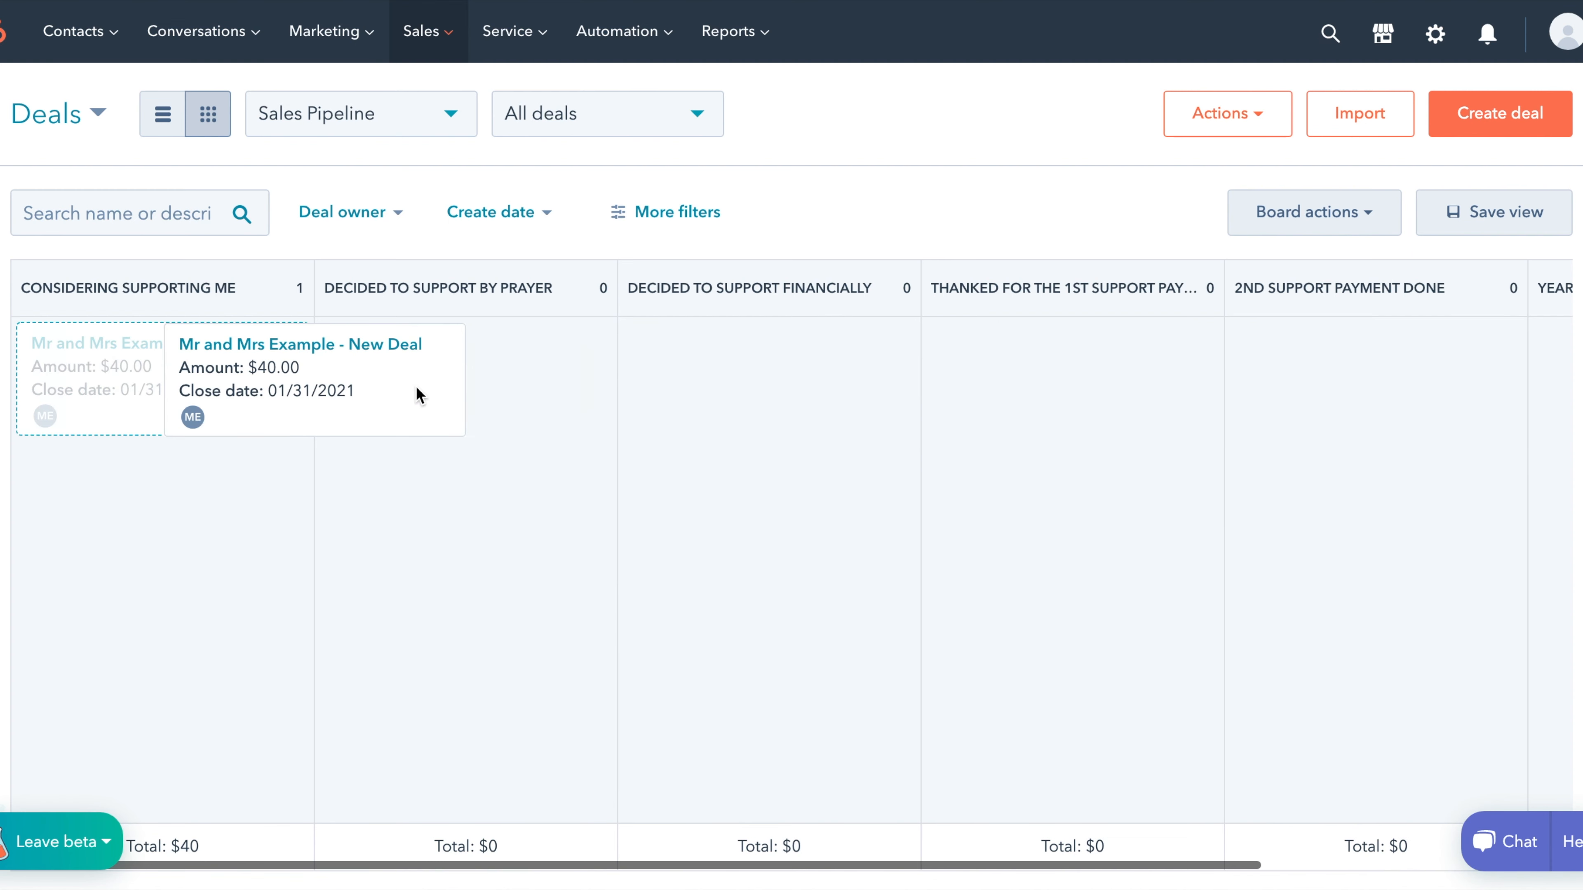
{"action": "left_click_drag", "start_coordinate": [519, 392], "coordinate": [807, 399]}
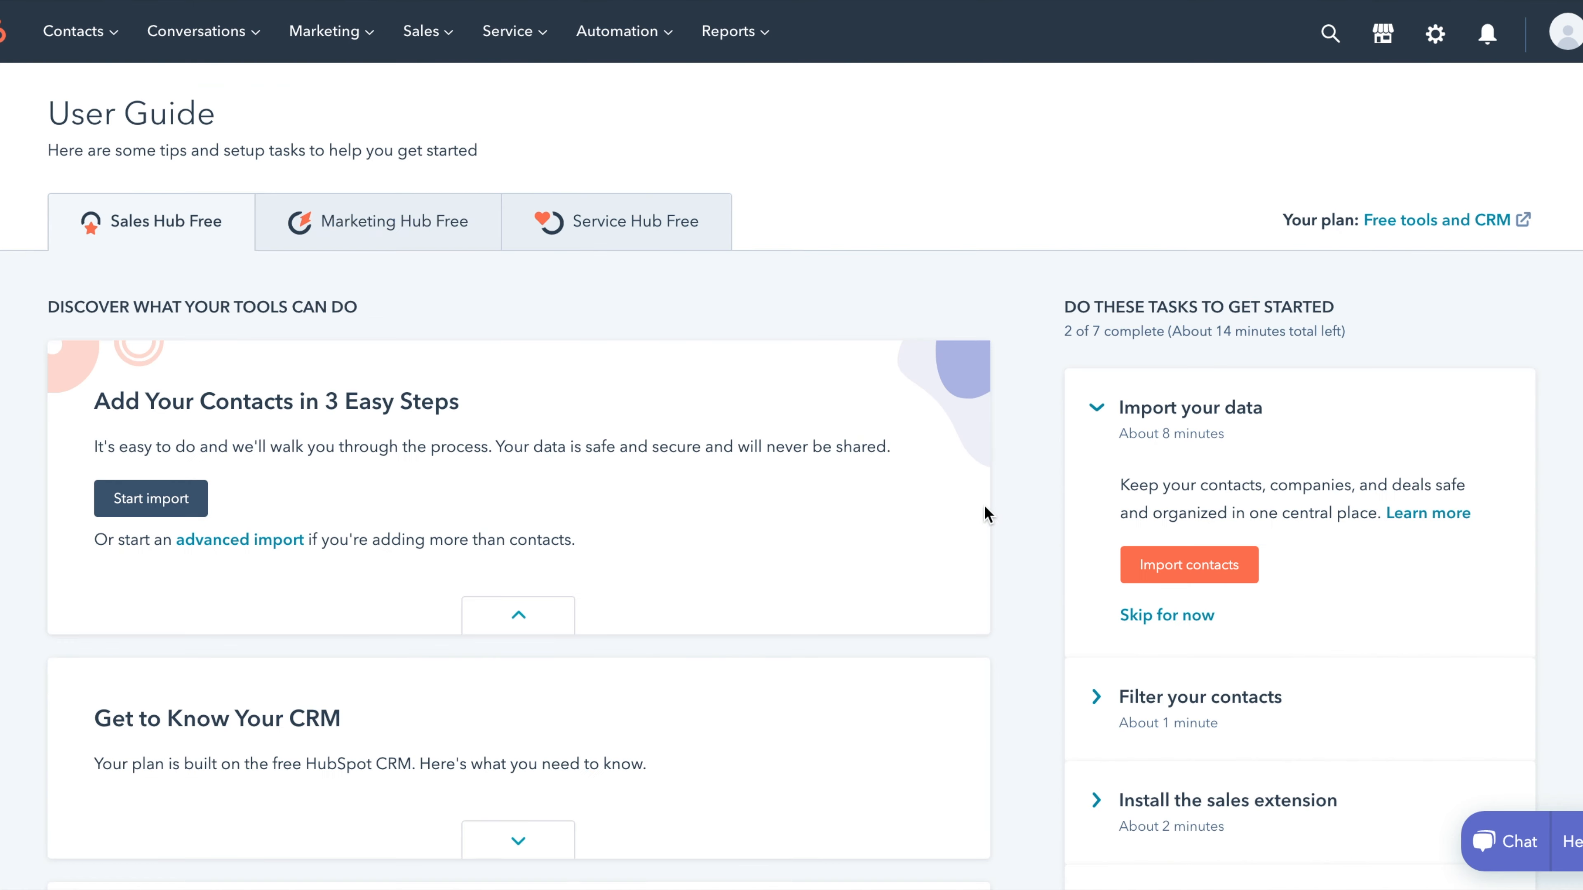
- Review the nine-contact table's columns by scrolling sideways, then return to the Deals board
{"action": "left_click", "coordinate": [106, 34]}
{"action": "left_click", "coordinate": [113, 99]}
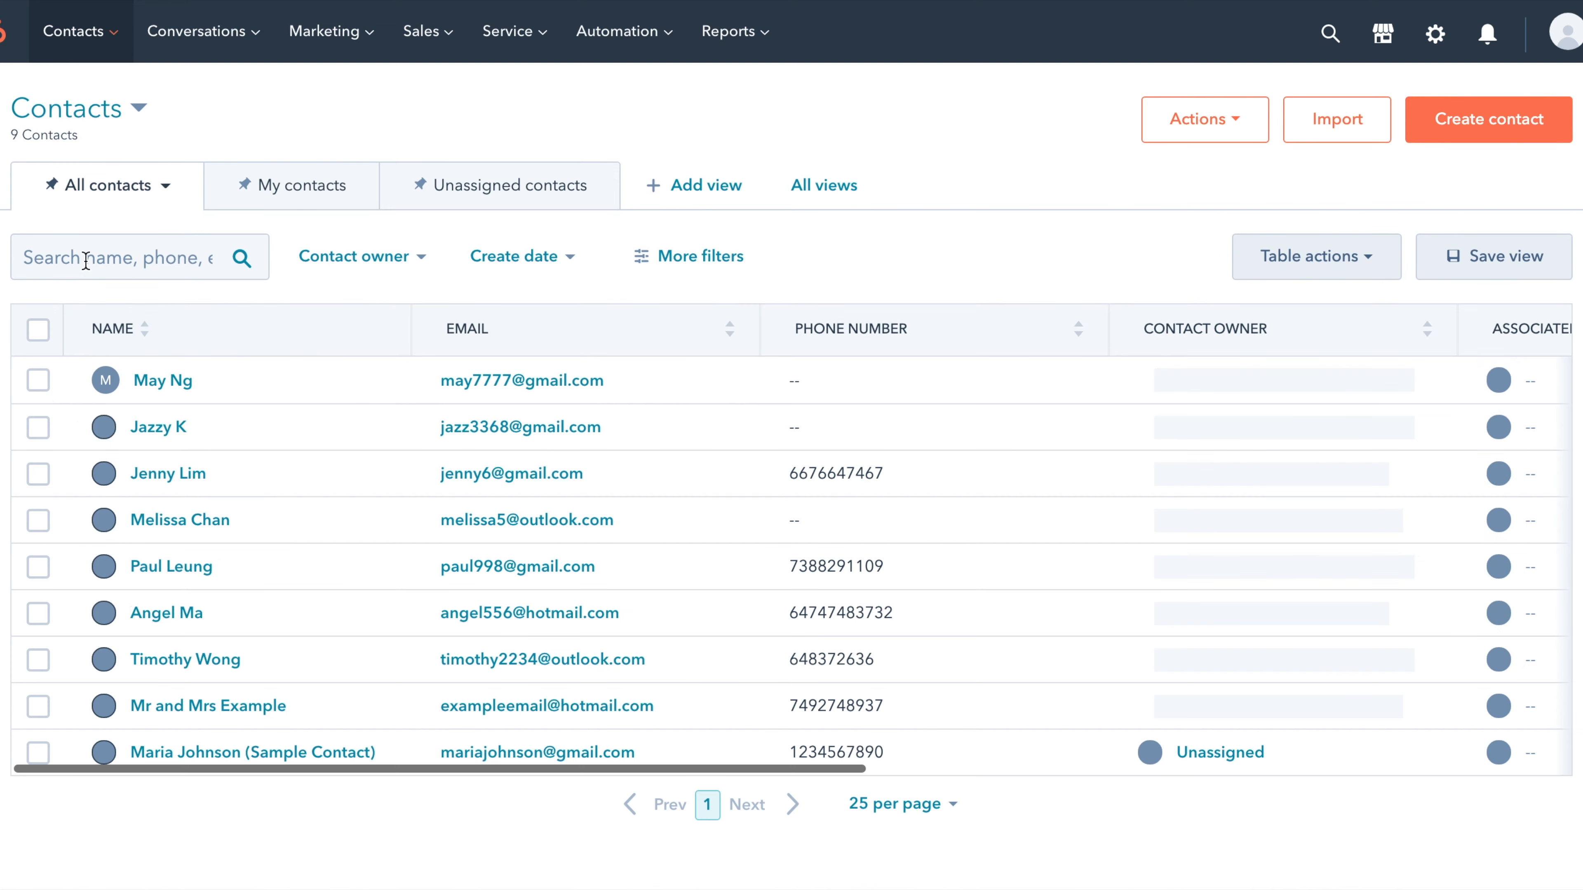
{"action": "scroll", "coordinate": [364, 537], "scroll_direction": "right", "scroll_amount": 15}
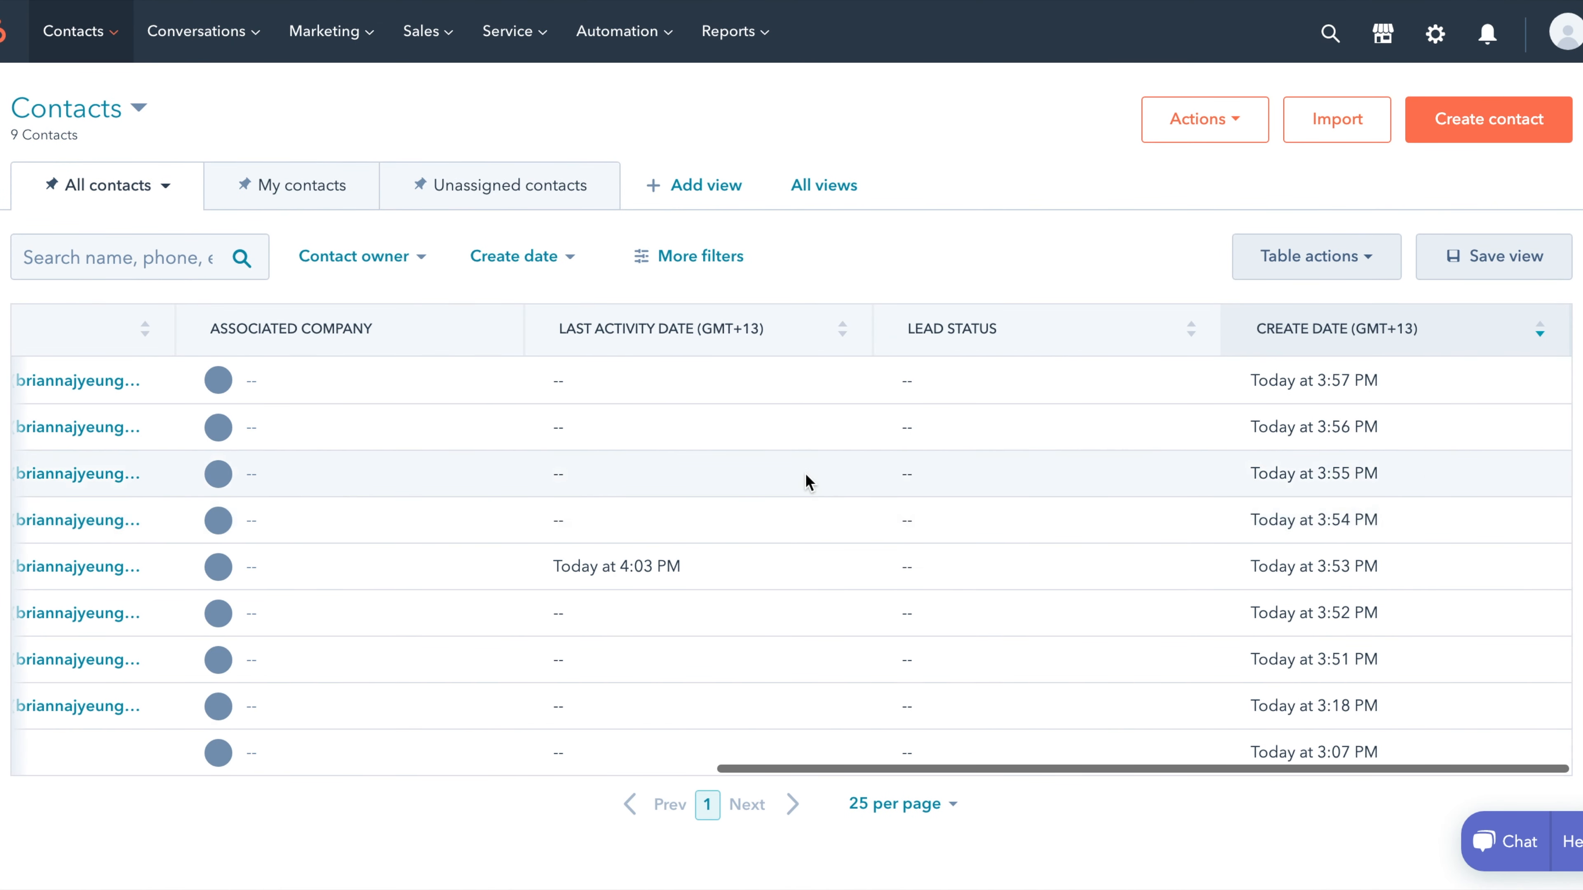
{"action": "scroll", "coordinate": [805, 476], "scroll_direction": "left", "scroll_amount": 15}
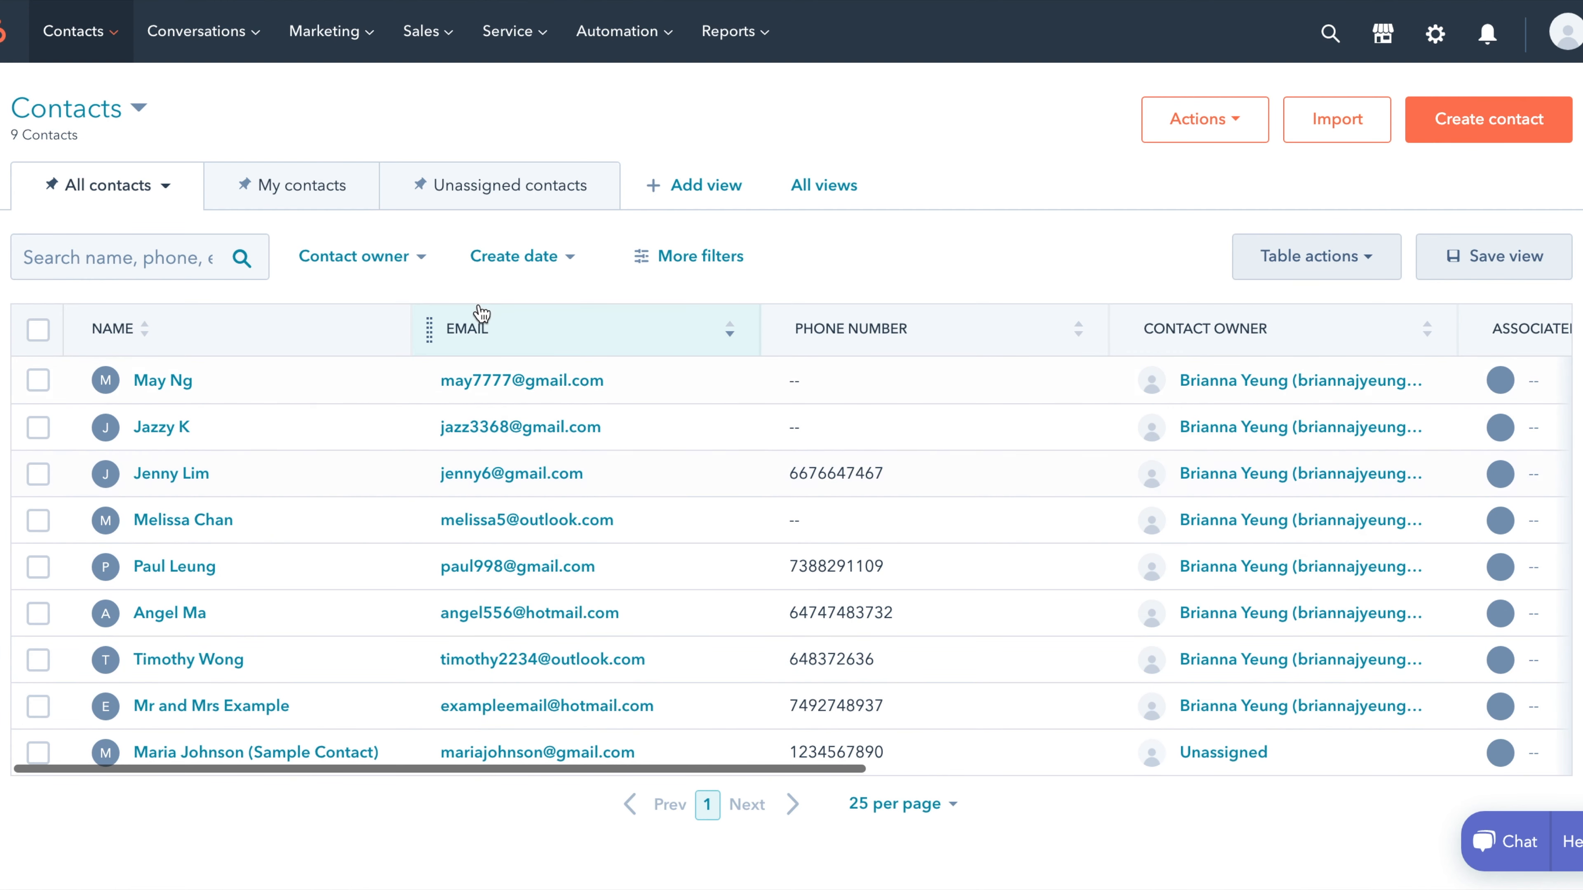
{"action": "mouse_move", "coordinate": [438, 43]}
{"action": "left_click", "coordinate": [453, 98]}
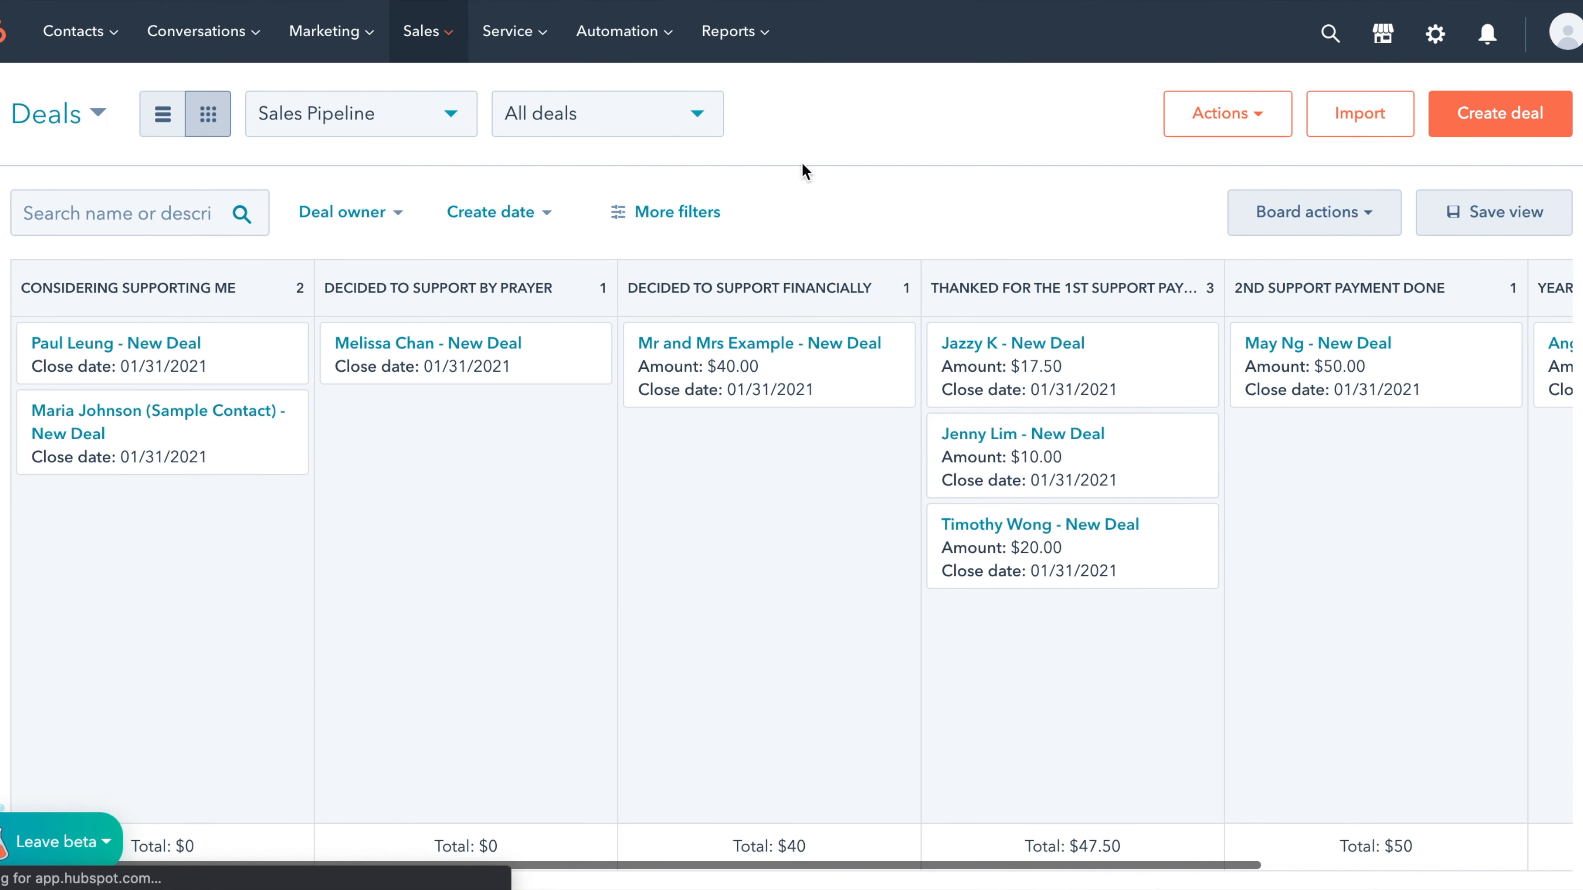
- Move a prayer-stage deal to Decided to Support Financially and back, then open the first Considering Supporting Me deal
{"action": "scroll", "coordinate": [202, 661], "scroll_direction": "right", "scroll_amount": 5}
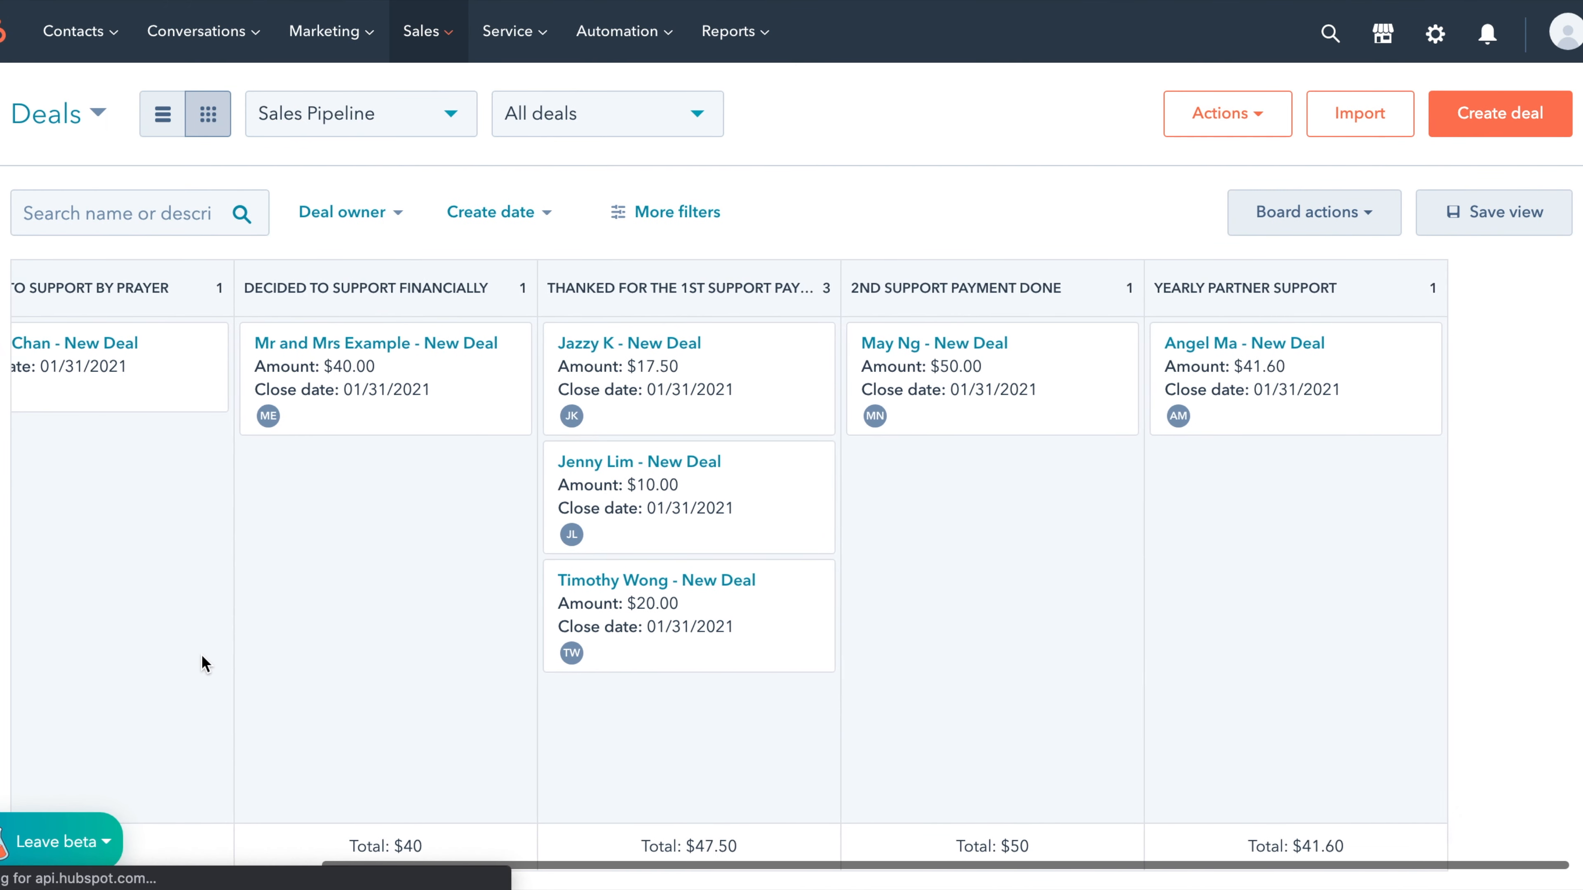
{"action": "scroll", "coordinate": [203, 662], "scroll_direction": "left", "scroll_amount": 5}
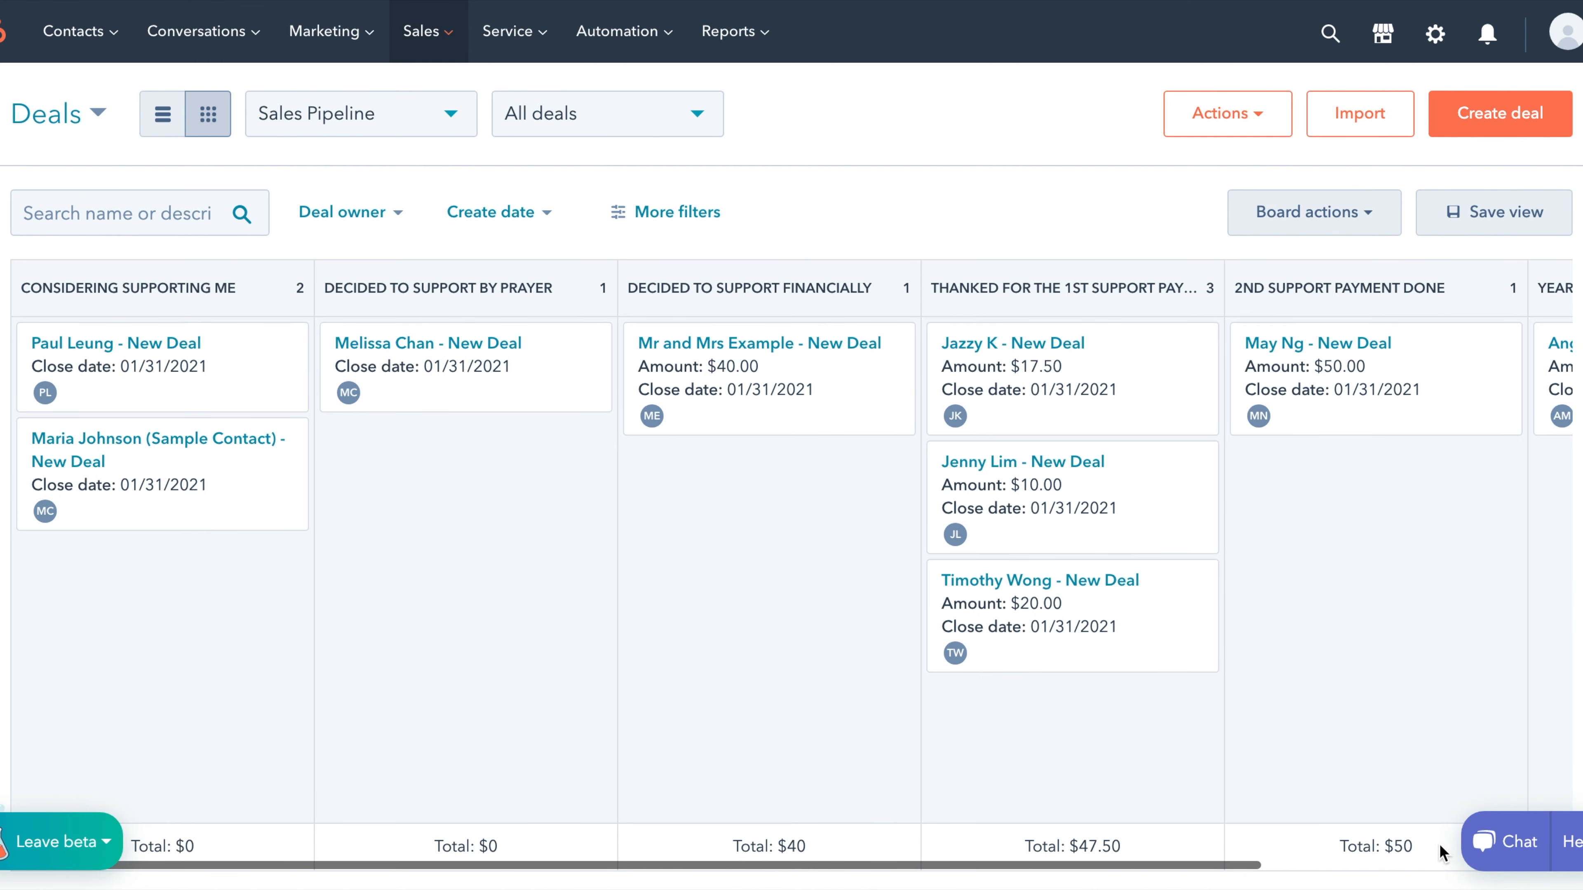
{"action": "scroll", "coordinate": [1304, 643], "scroll_direction": "right", "scroll_amount": 3}
{"action": "scroll", "coordinate": [1303, 643], "scroll_direction": "left", "scroll_amount": 3}
{"action": "left_click_drag", "start_coordinate": [495, 370], "coordinate": [788, 506]}
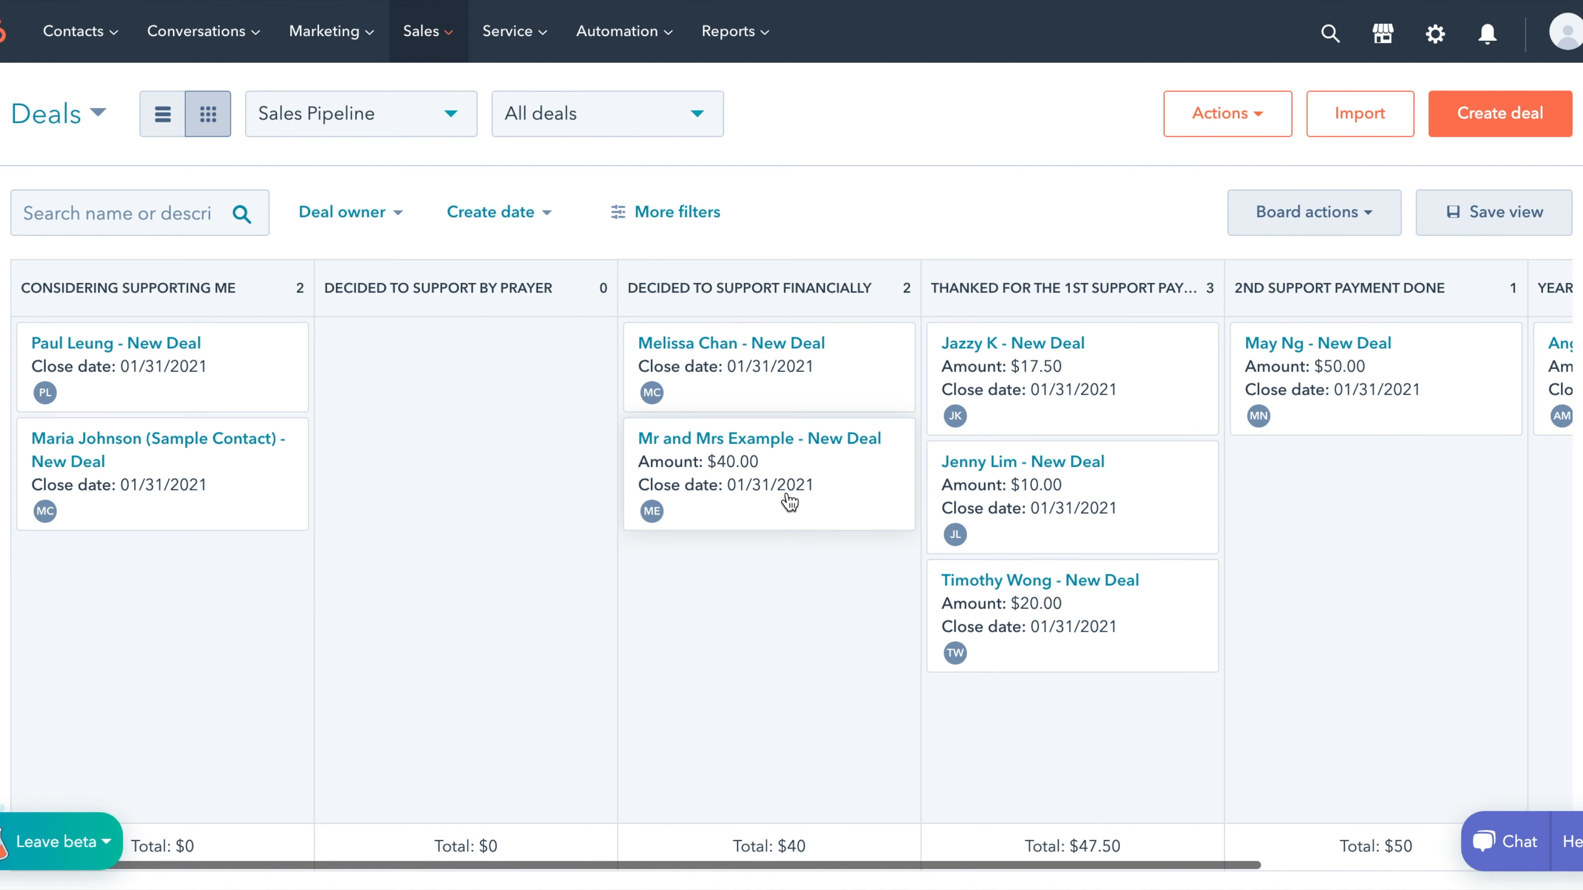
{"action": "left_click_drag", "start_coordinate": [796, 389], "coordinate": [519, 385]}
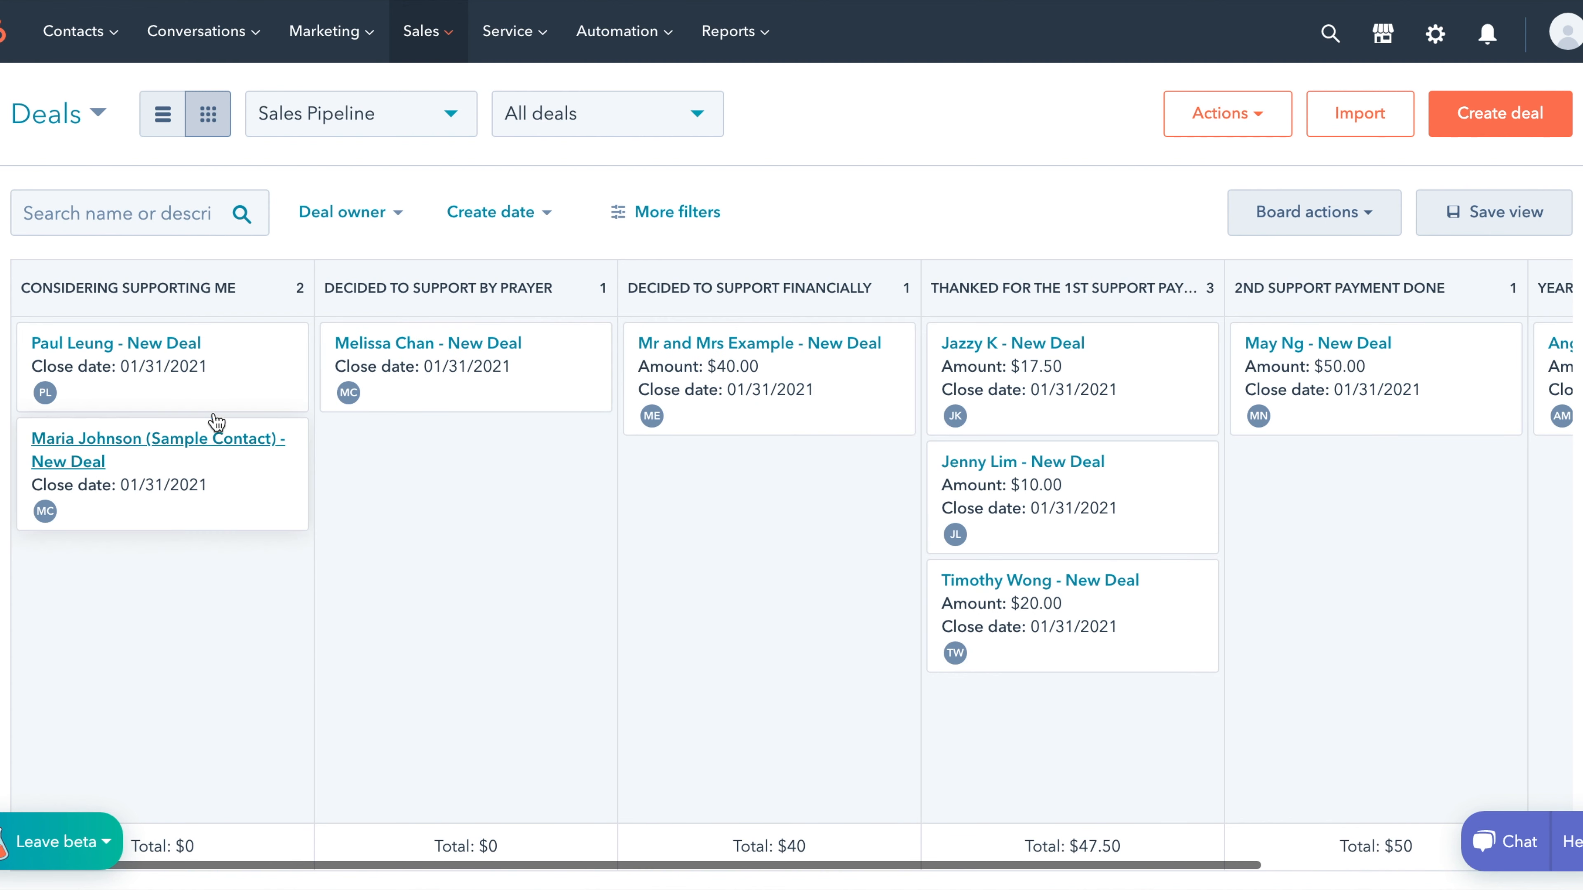
{"action": "left_click", "coordinate": [163, 354]}
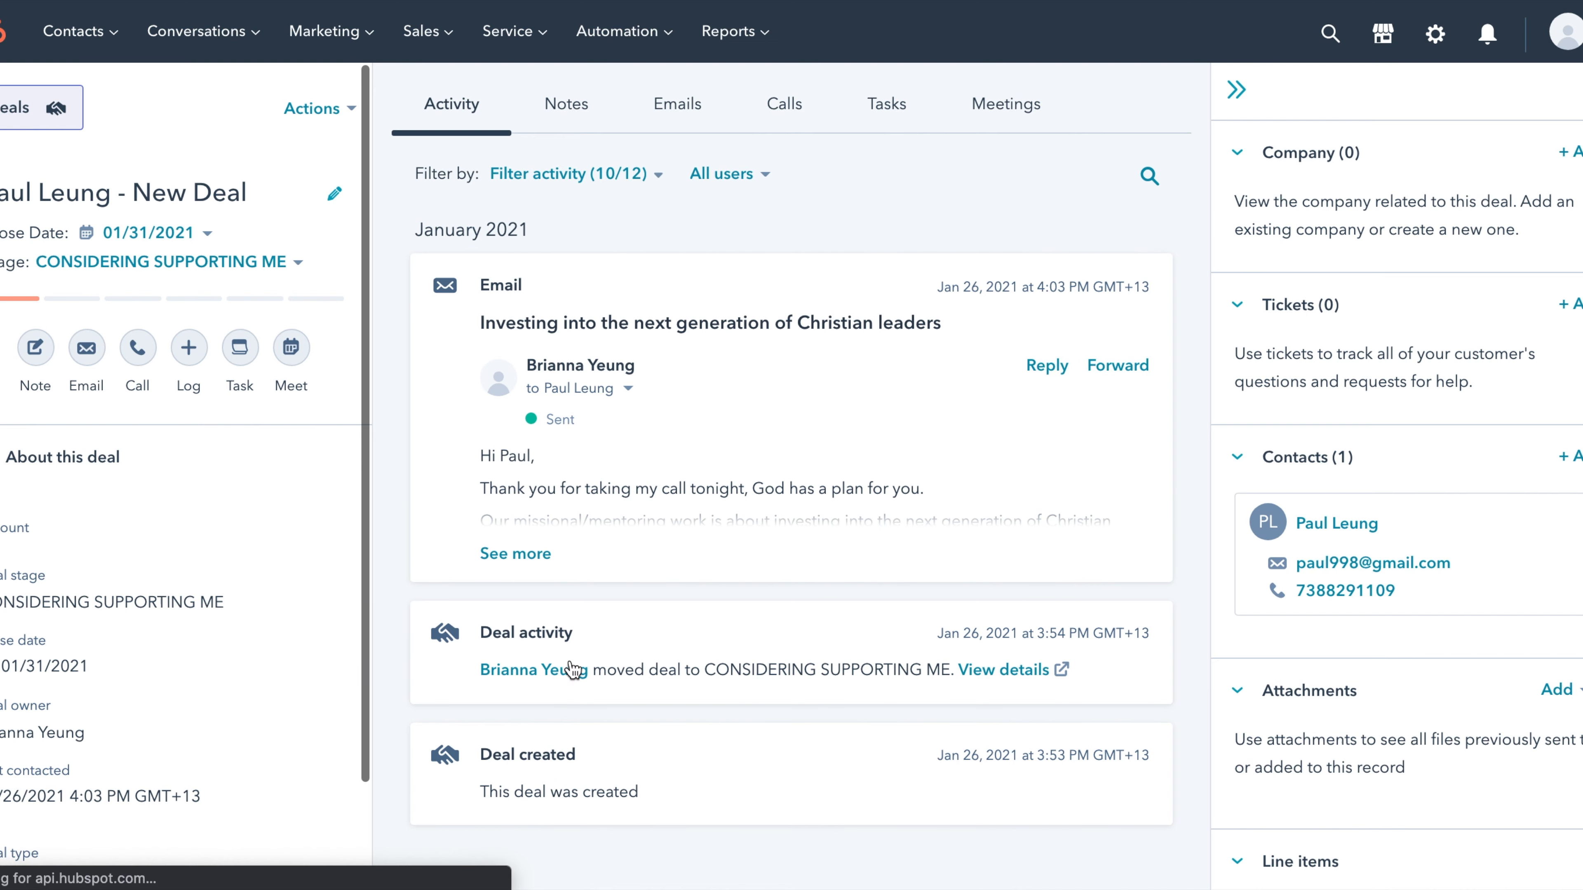
- Expand the logged email in the deal's activity timeline to read its full text
{"action": "left_click", "coordinate": [515, 555]}
{"action": "scroll", "coordinate": [516, 559], "scroll_direction": "down", "scroll_amount": 10}
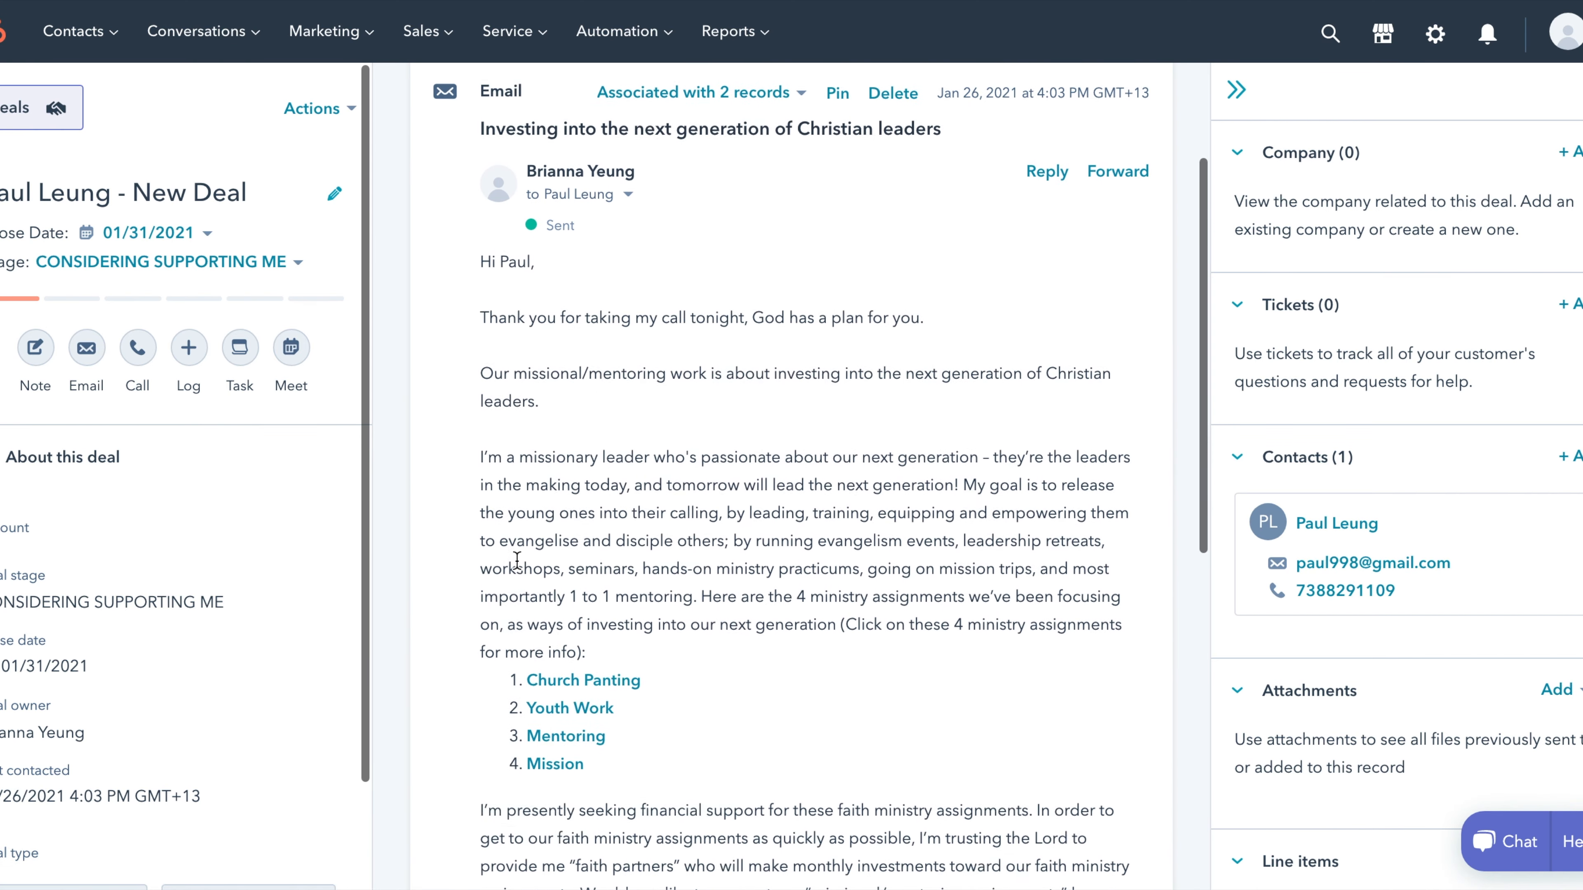
{"action": "scroll", "coordinate": [517, 560], "scroll_direction": "down", "scroll_amount": 1}
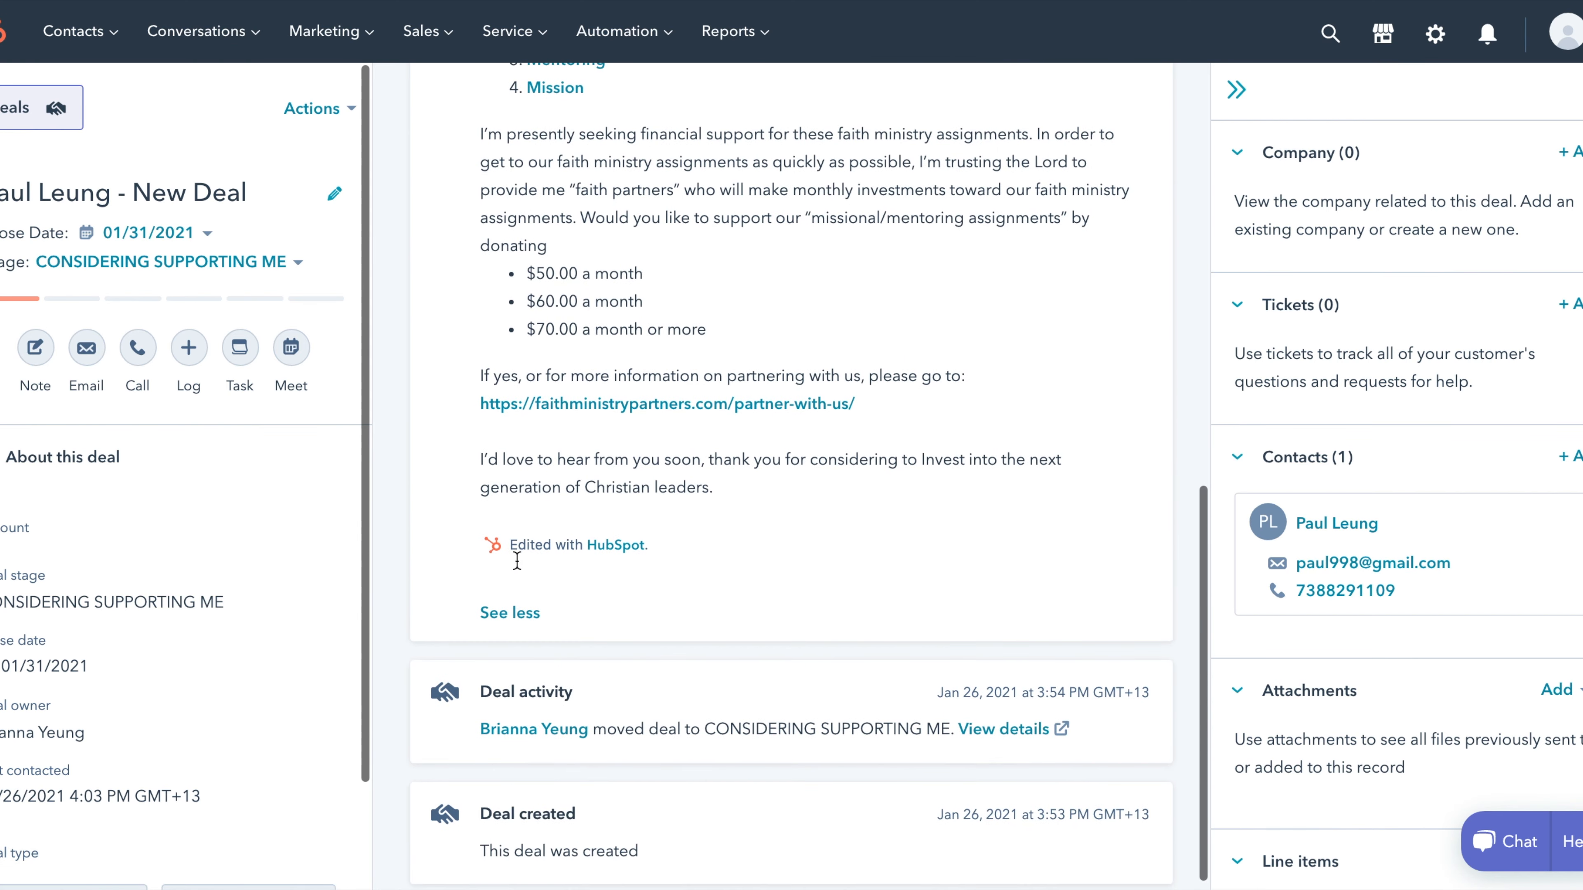
{"action": "scroll", "coordinate": [517, 559], "scroll_direction": "up", "scroll_amount": 10}
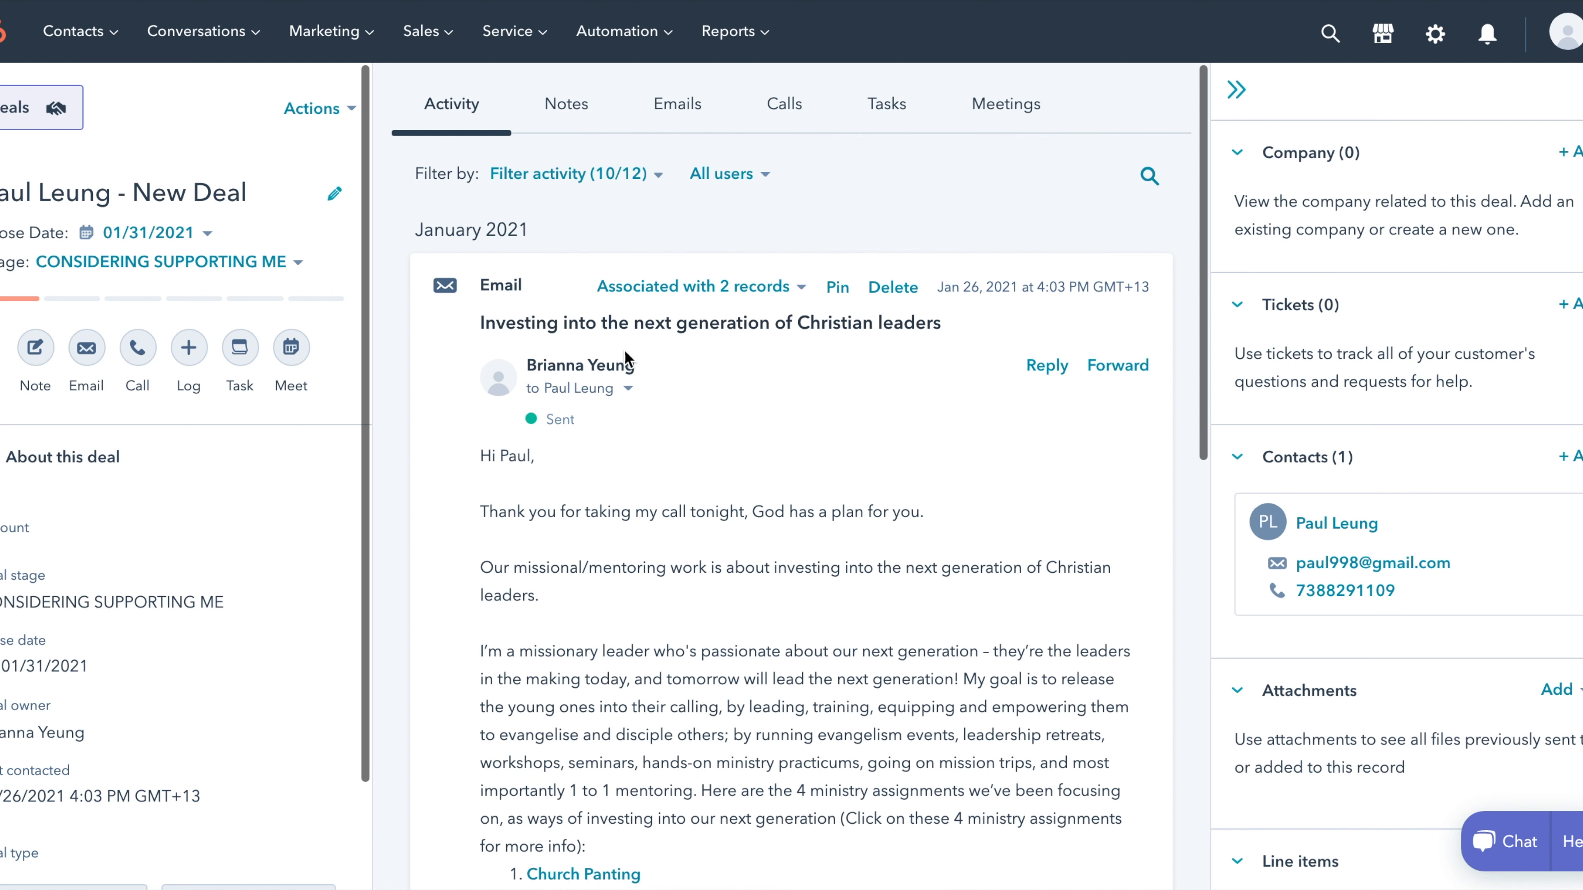
- Filter the deal's activity to Emails, showing 'Investing into the next generation of Christian leaders'
{"action": "left_click", "coordinate": [660, 112]}
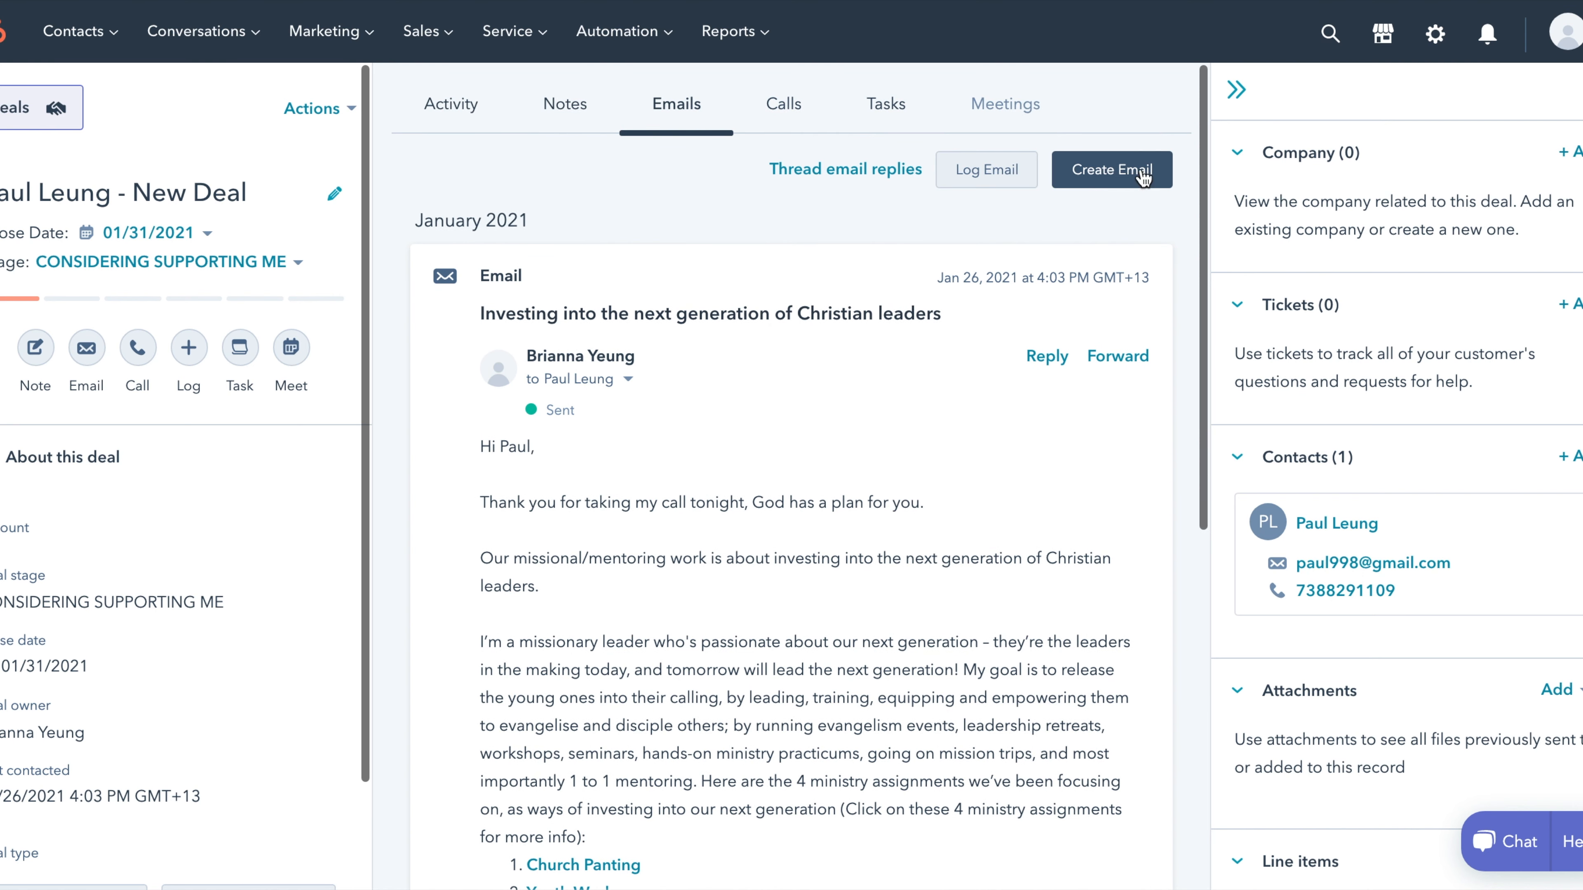
{"action": "scroll", "coordinate": [1467, 488], "scroll_direction": "down", "scroll_amount": 3}
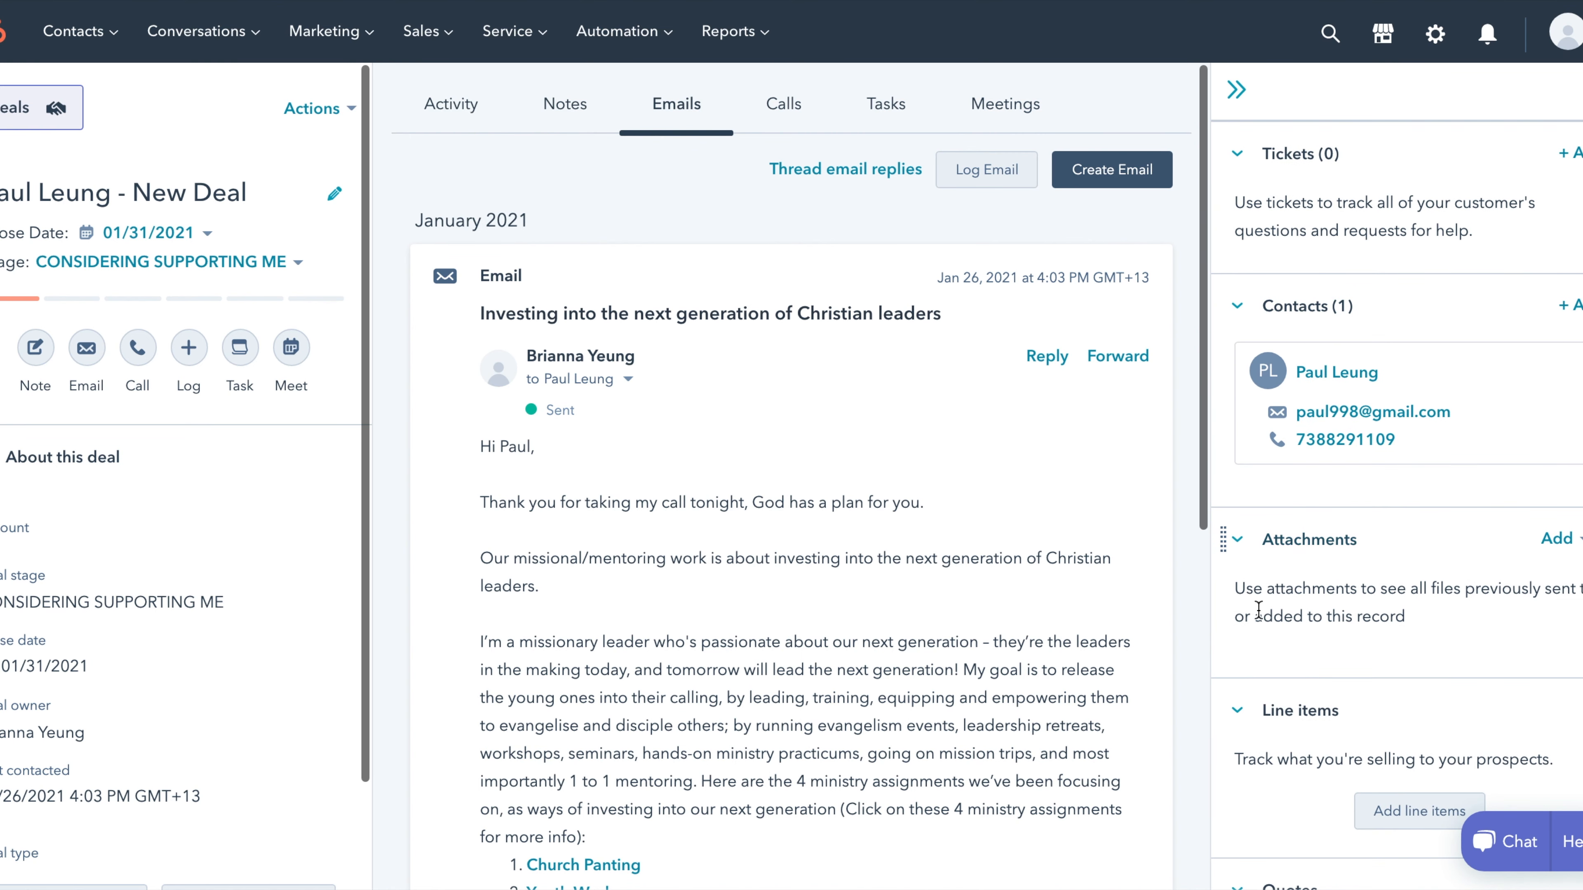
{"action": "scroll", "coordinate": [1261, 608], "scroll_direction": "down", "scroll_amount": 4}
{"action": "scroll", "coordinate": [877, 585], "scroll_direction": "down", "scroll_amount": 8}
{"action": "scroll", "coordinate": [877, 585], "scroll_direction": "down", "scroll_amount": 4}
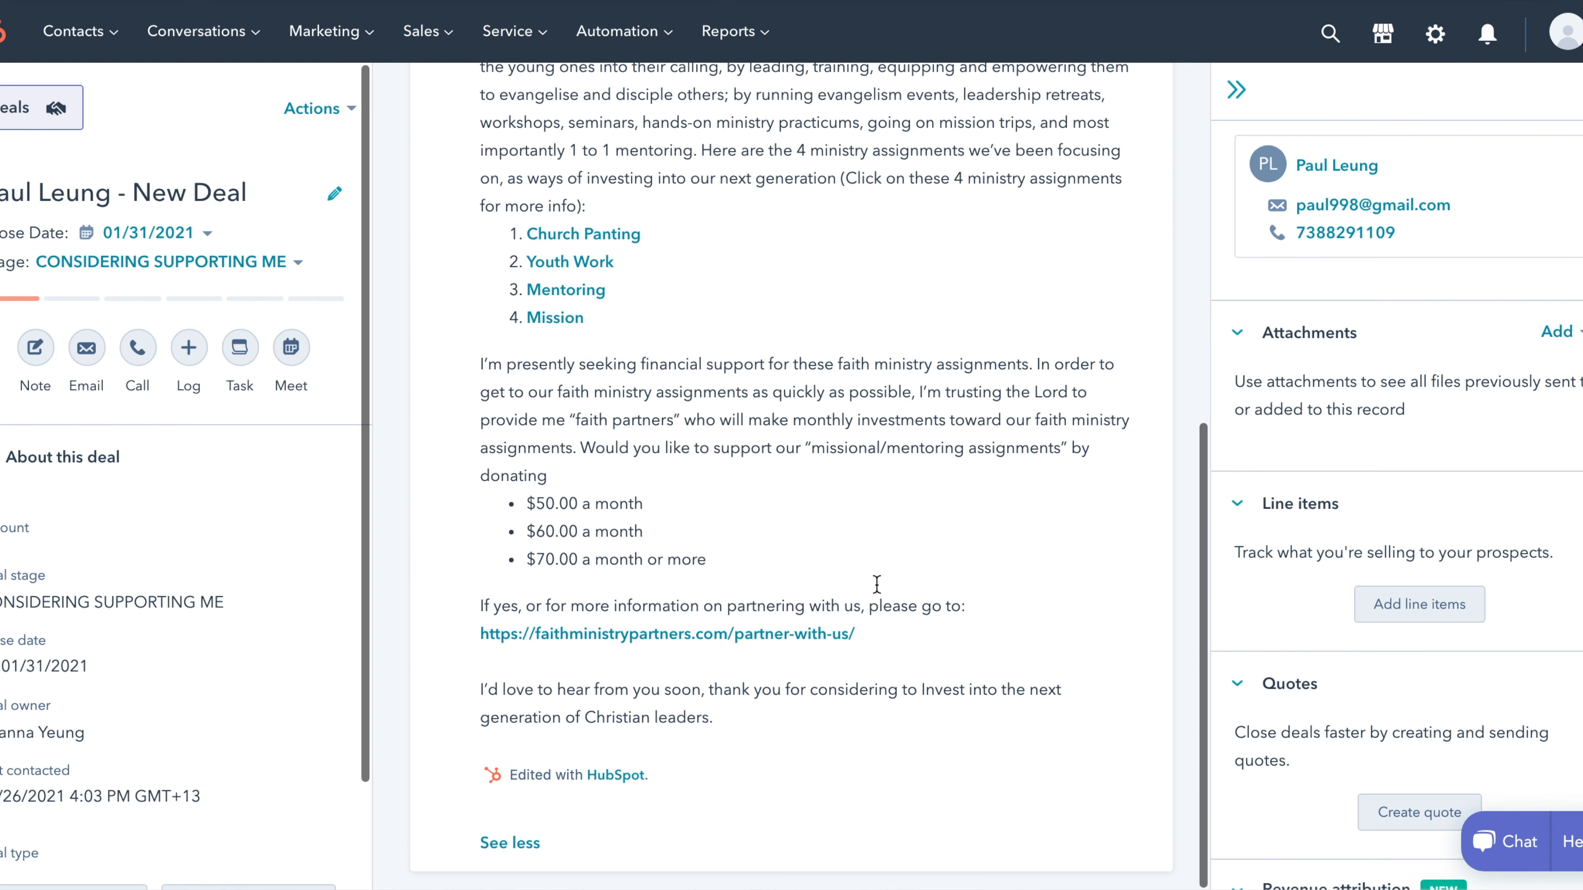
{"action": "scroll", "coordinate": [876, 586], "scroll_direction": "up", "scroll_amount": 12}
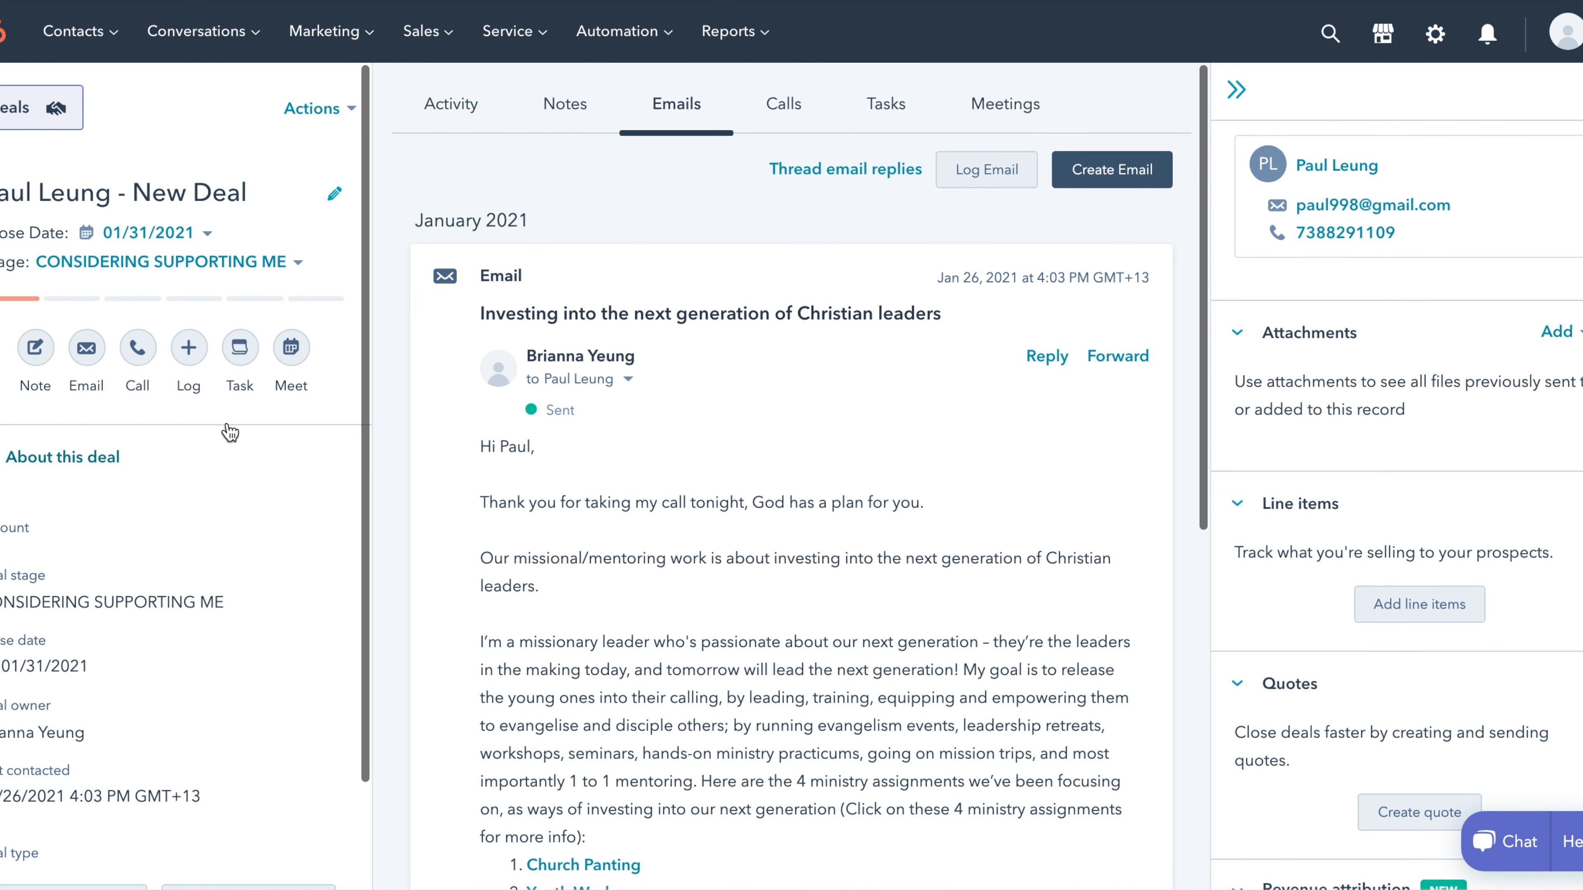